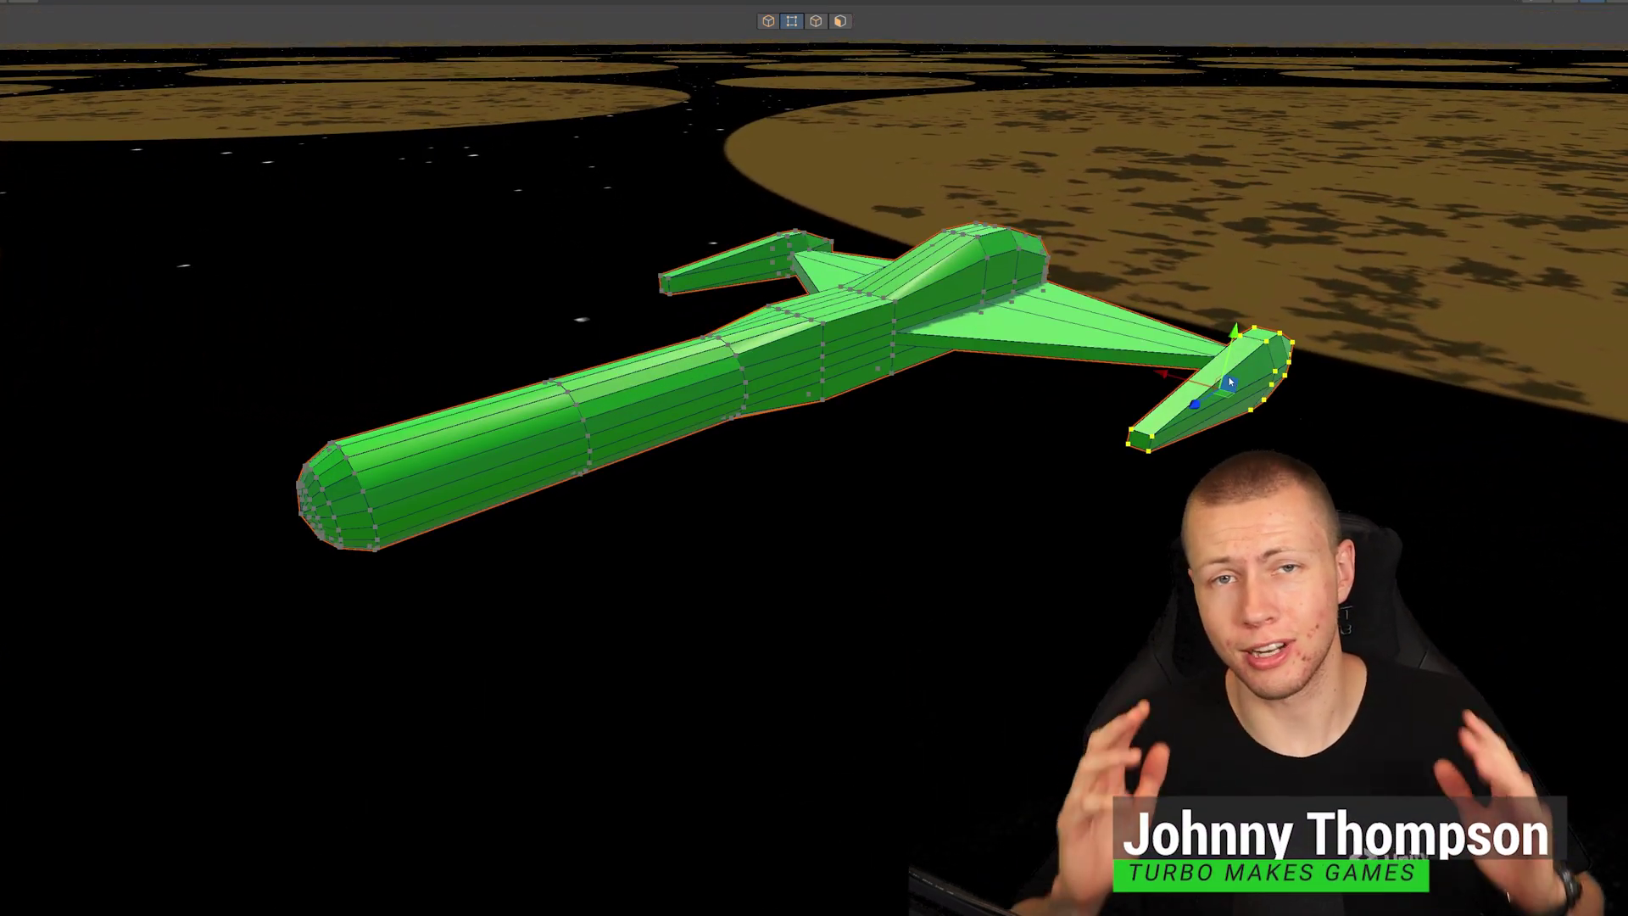
- Adjust the position of the selected wingtip pod vertices on the green spaceship mesh
left_click_drag(1230, 382, 1190, 331)
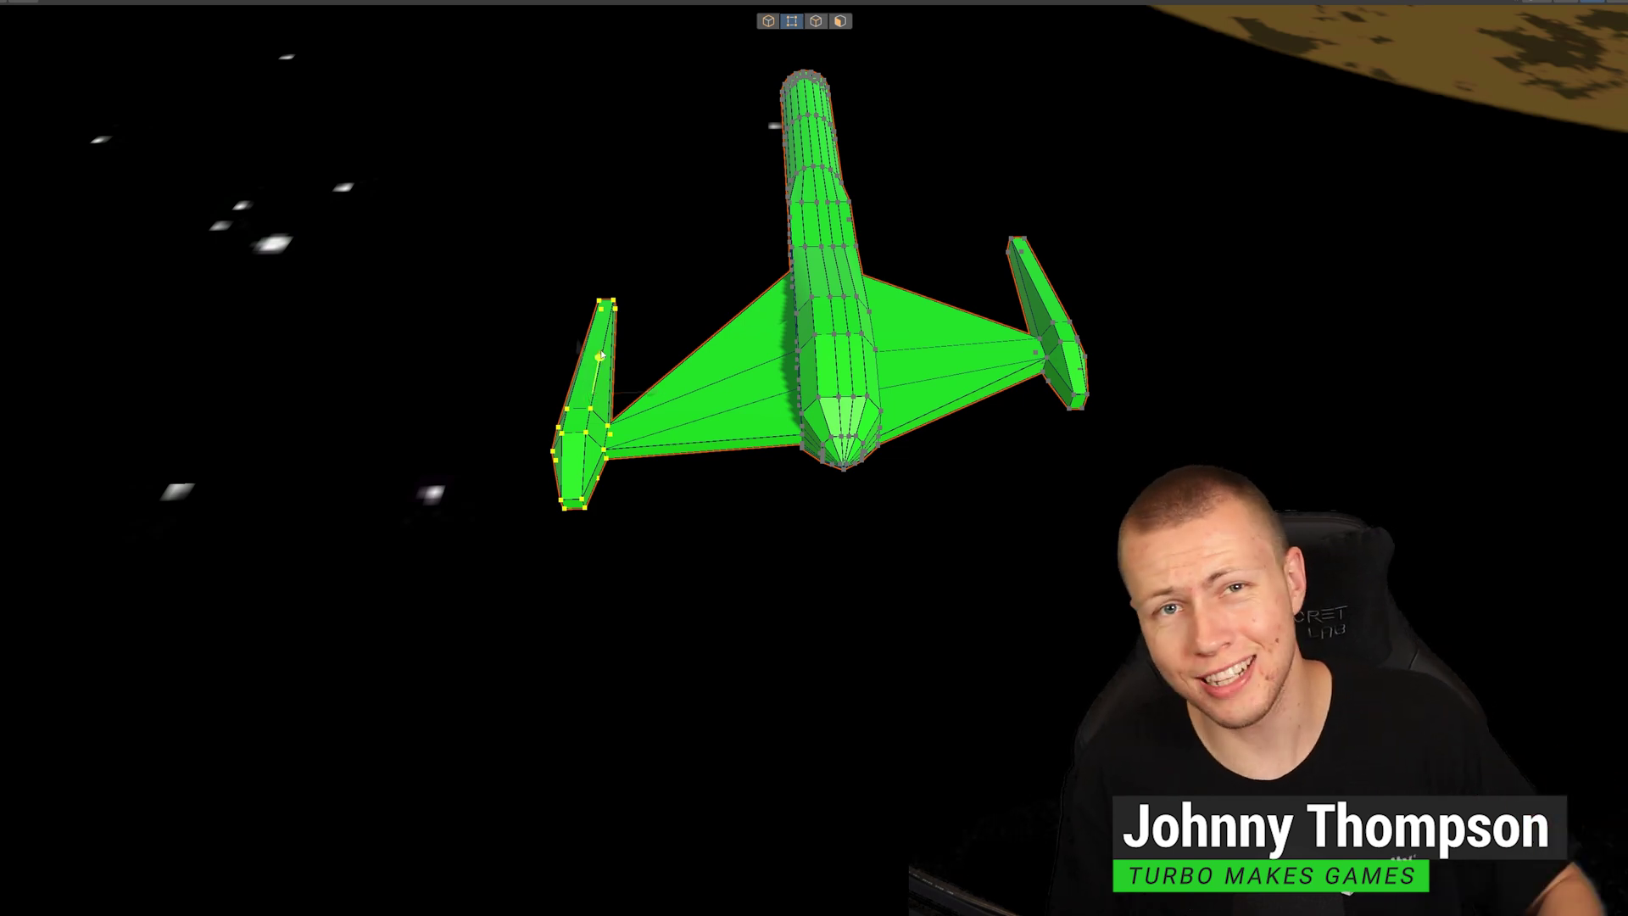
left_click_drag(599, 355, 605, 316)
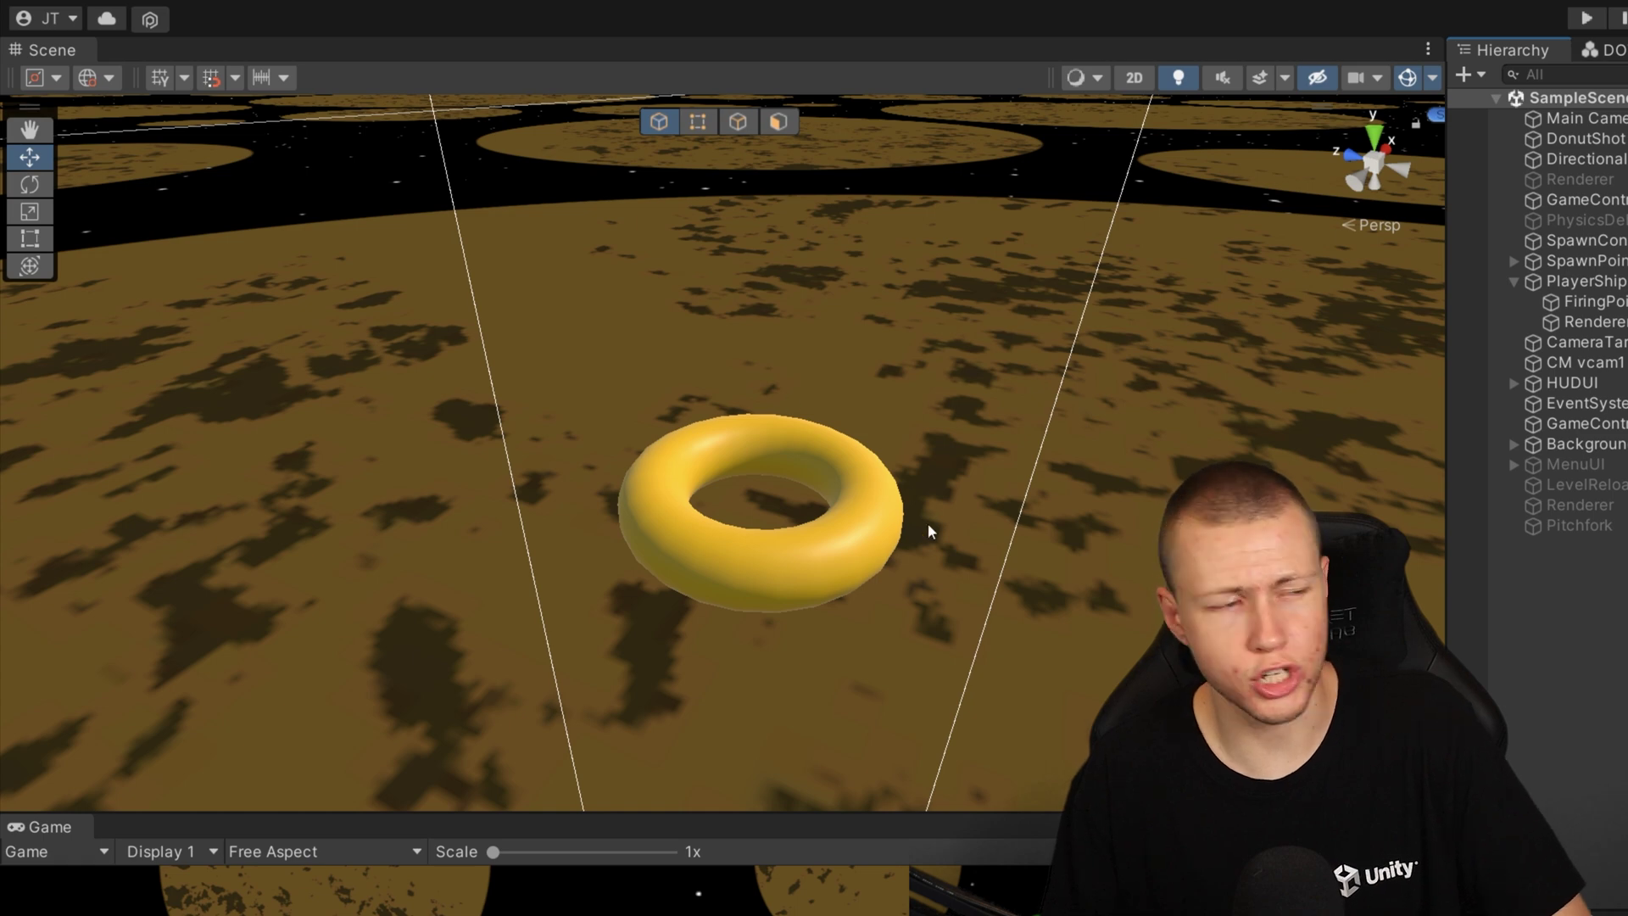
- Select the donut in the scene and review its ProBuilder, Mesh Renderer, Physics Shape and Shot Authoring components
left_click(852, 526)
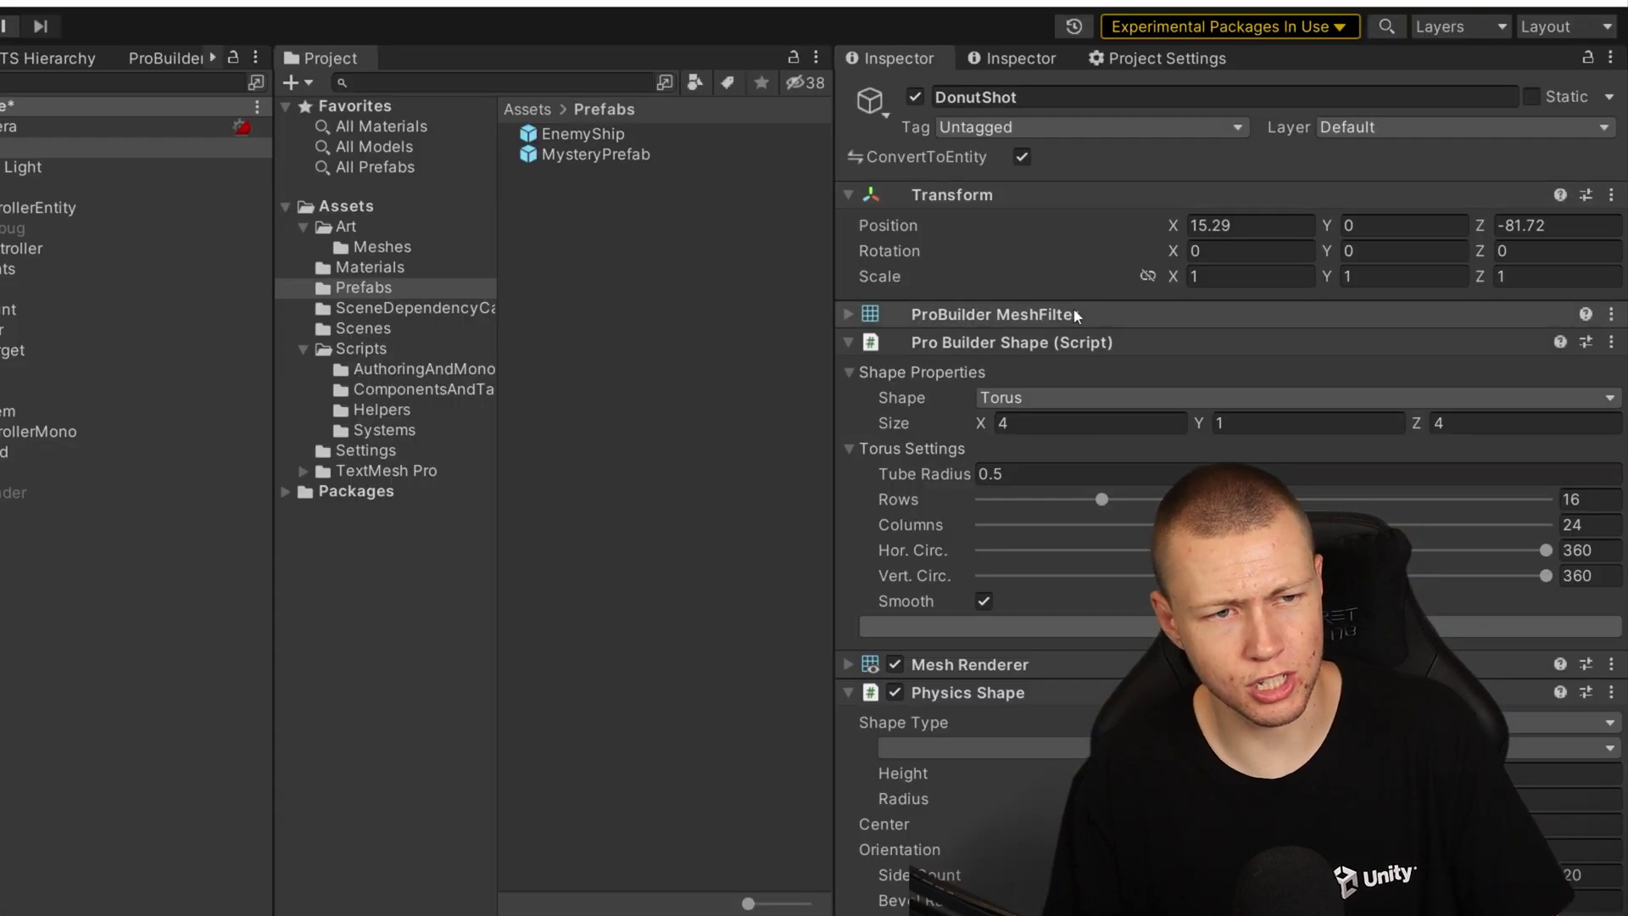
left_click(1060, 315)
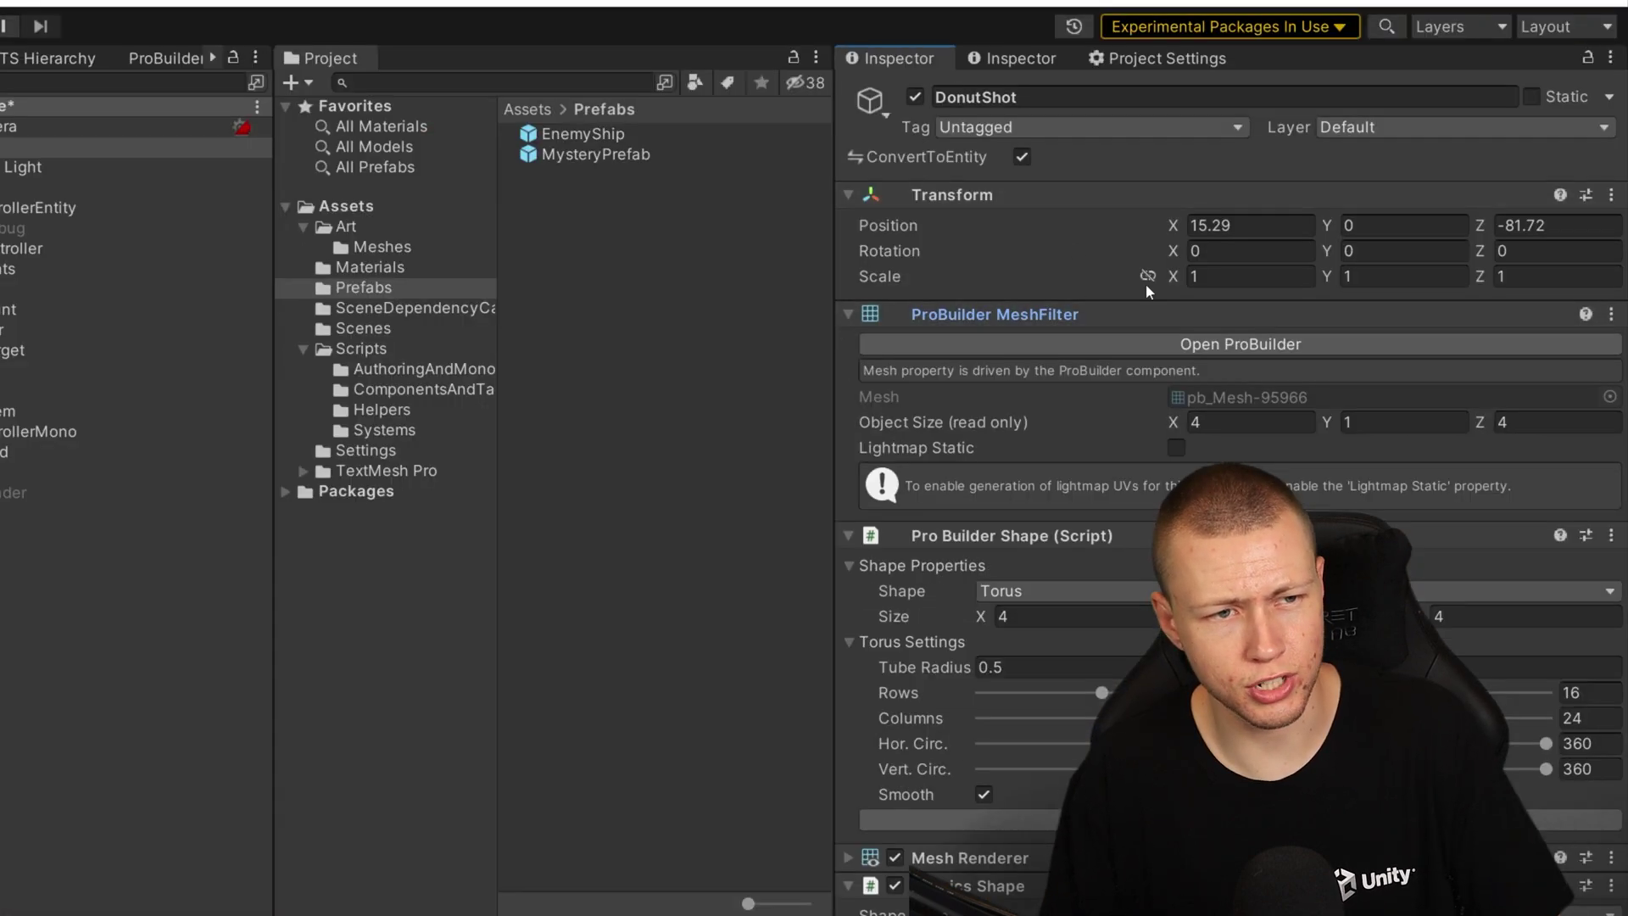
left_click(1063, 316)
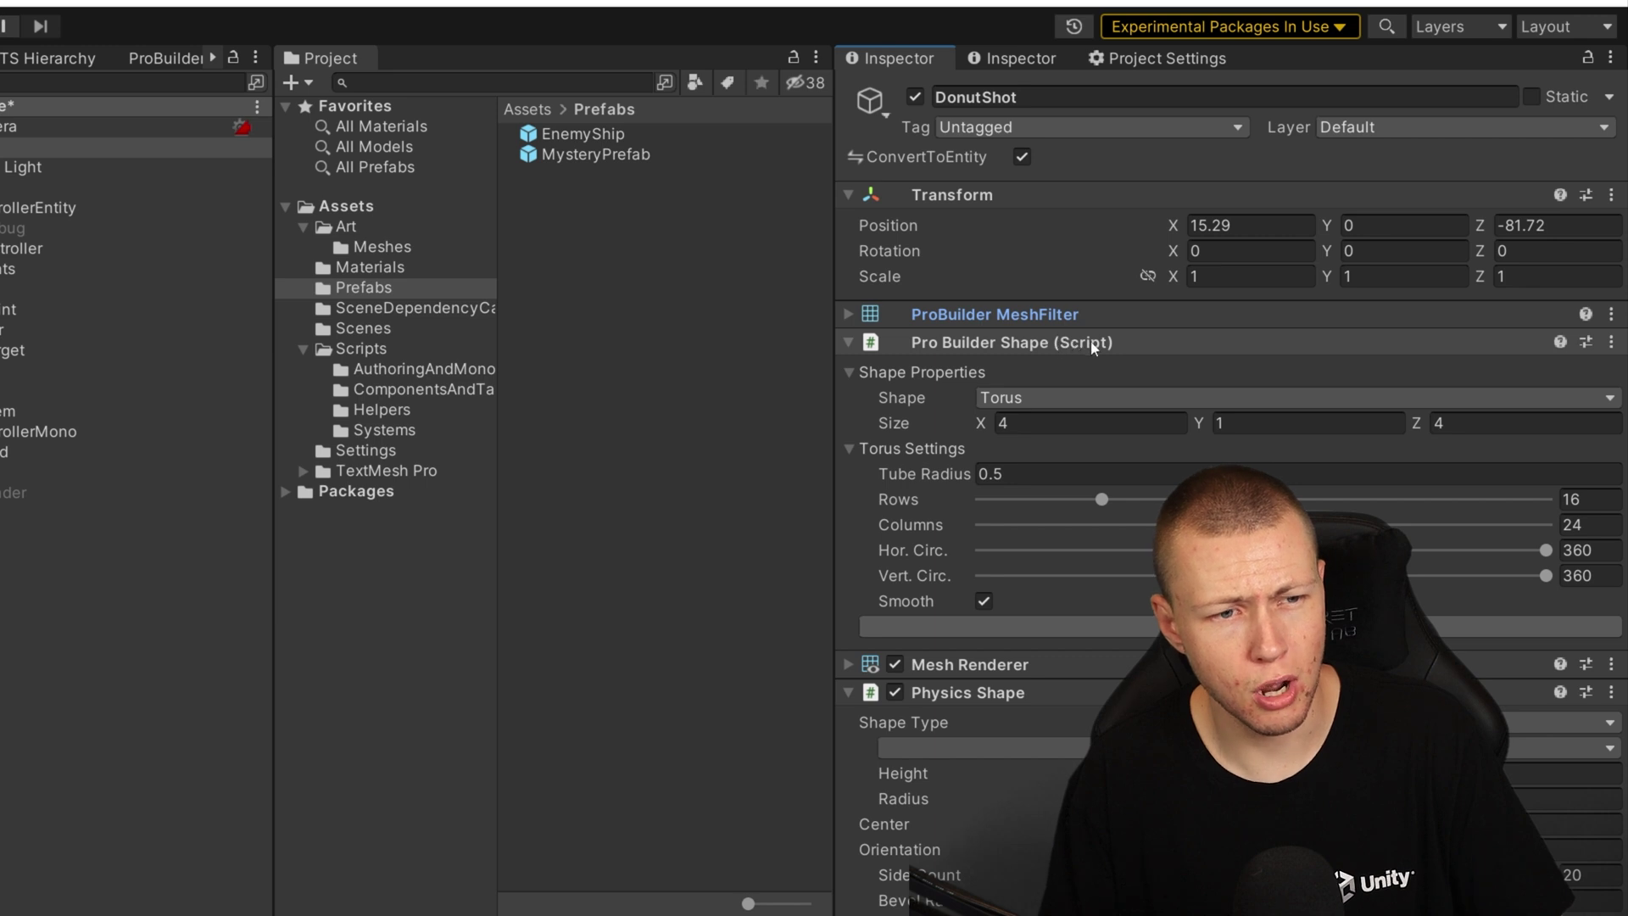
left_click(1092, 345)
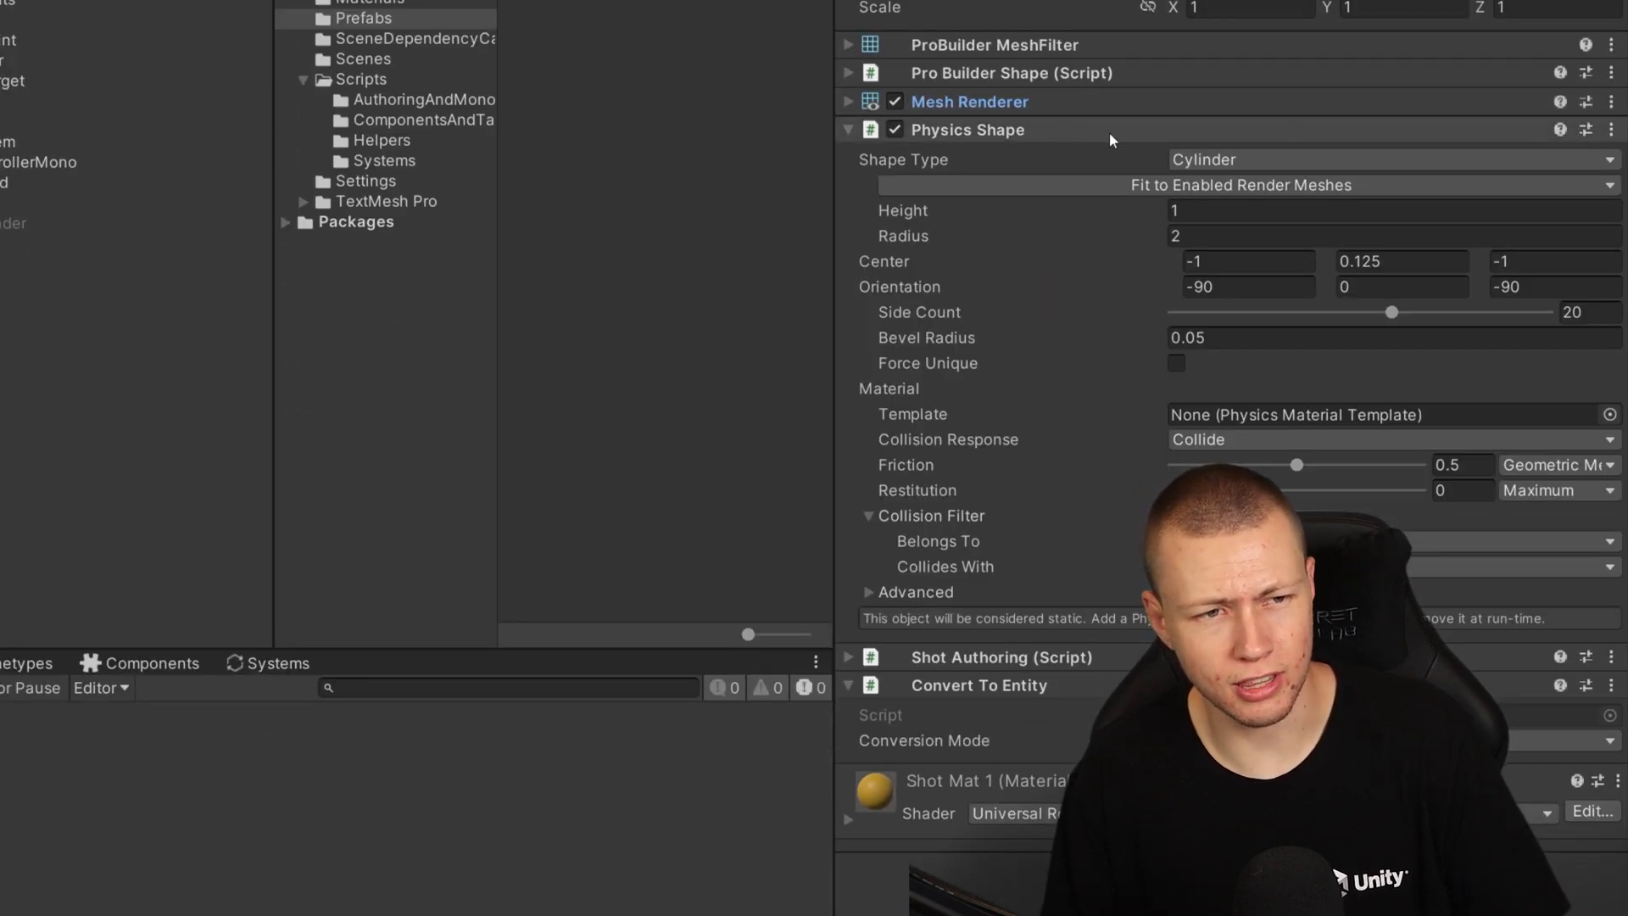
left_click(1109, 131)
left_click(1052, 159)
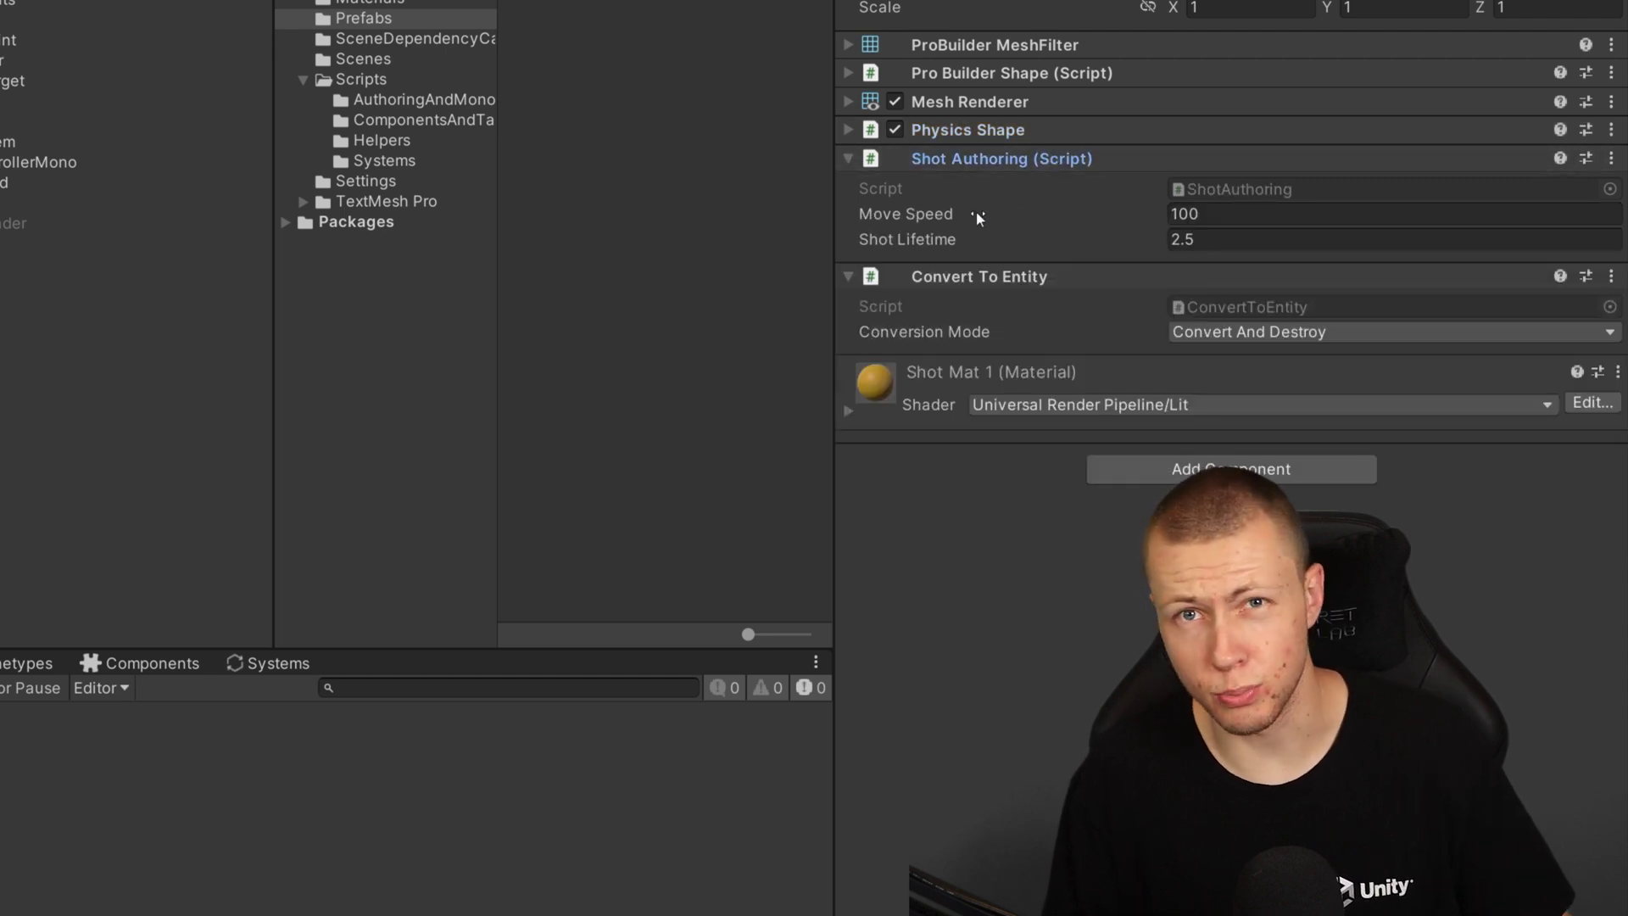
left_click(967, 159)
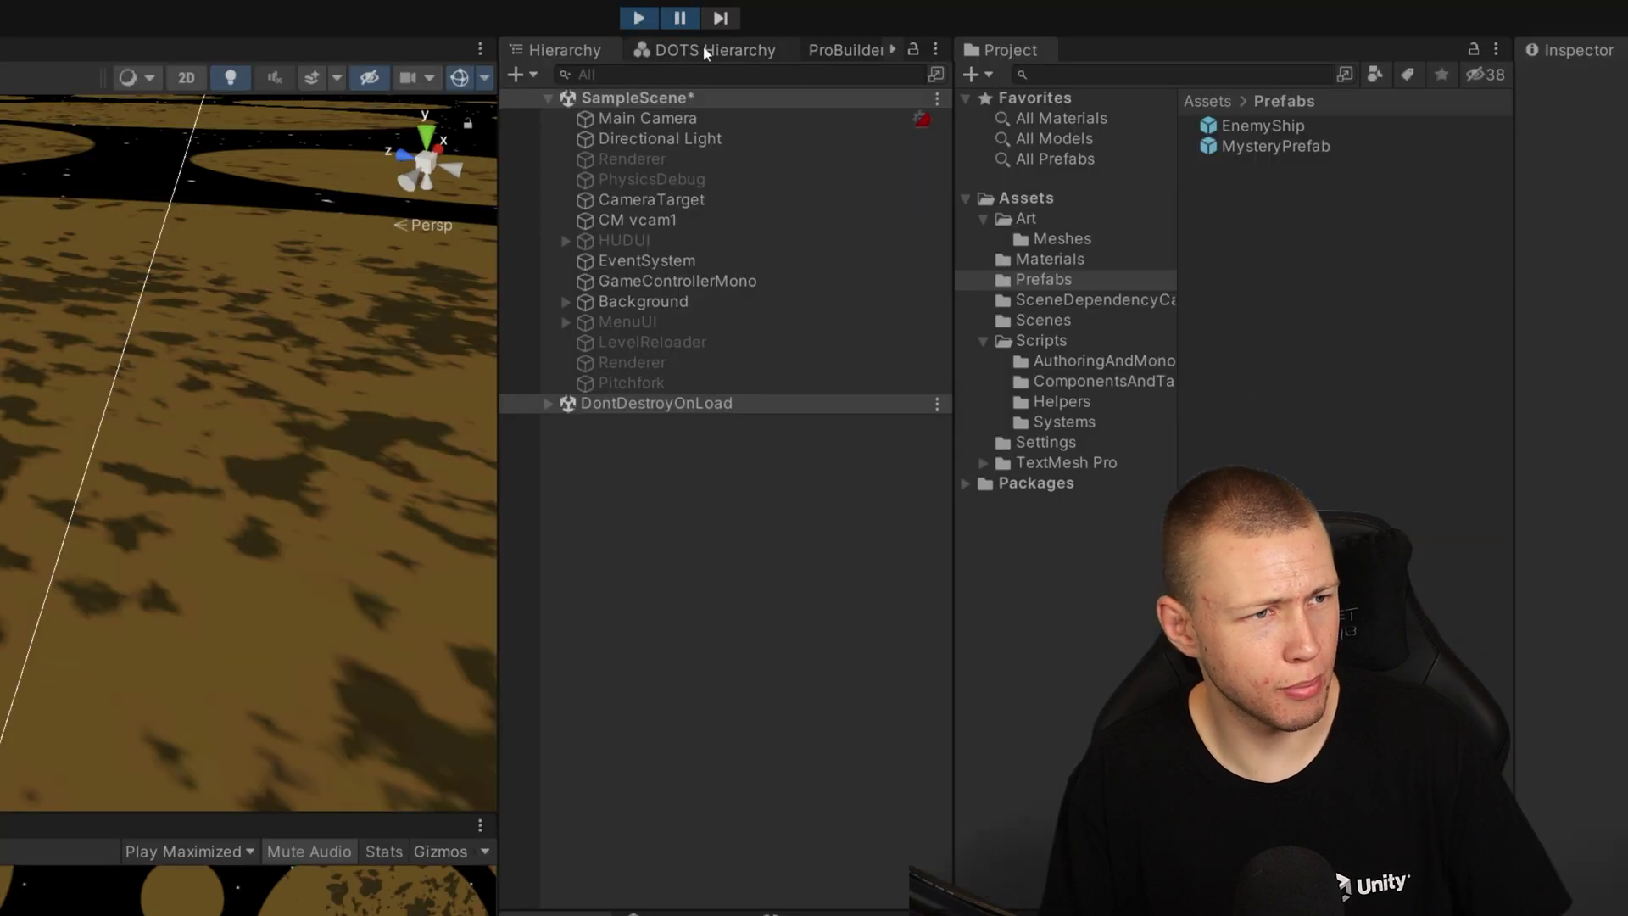
- Examine the components of the DonutShot entity in the DOTS Hierarchy
left_click(704, 51)
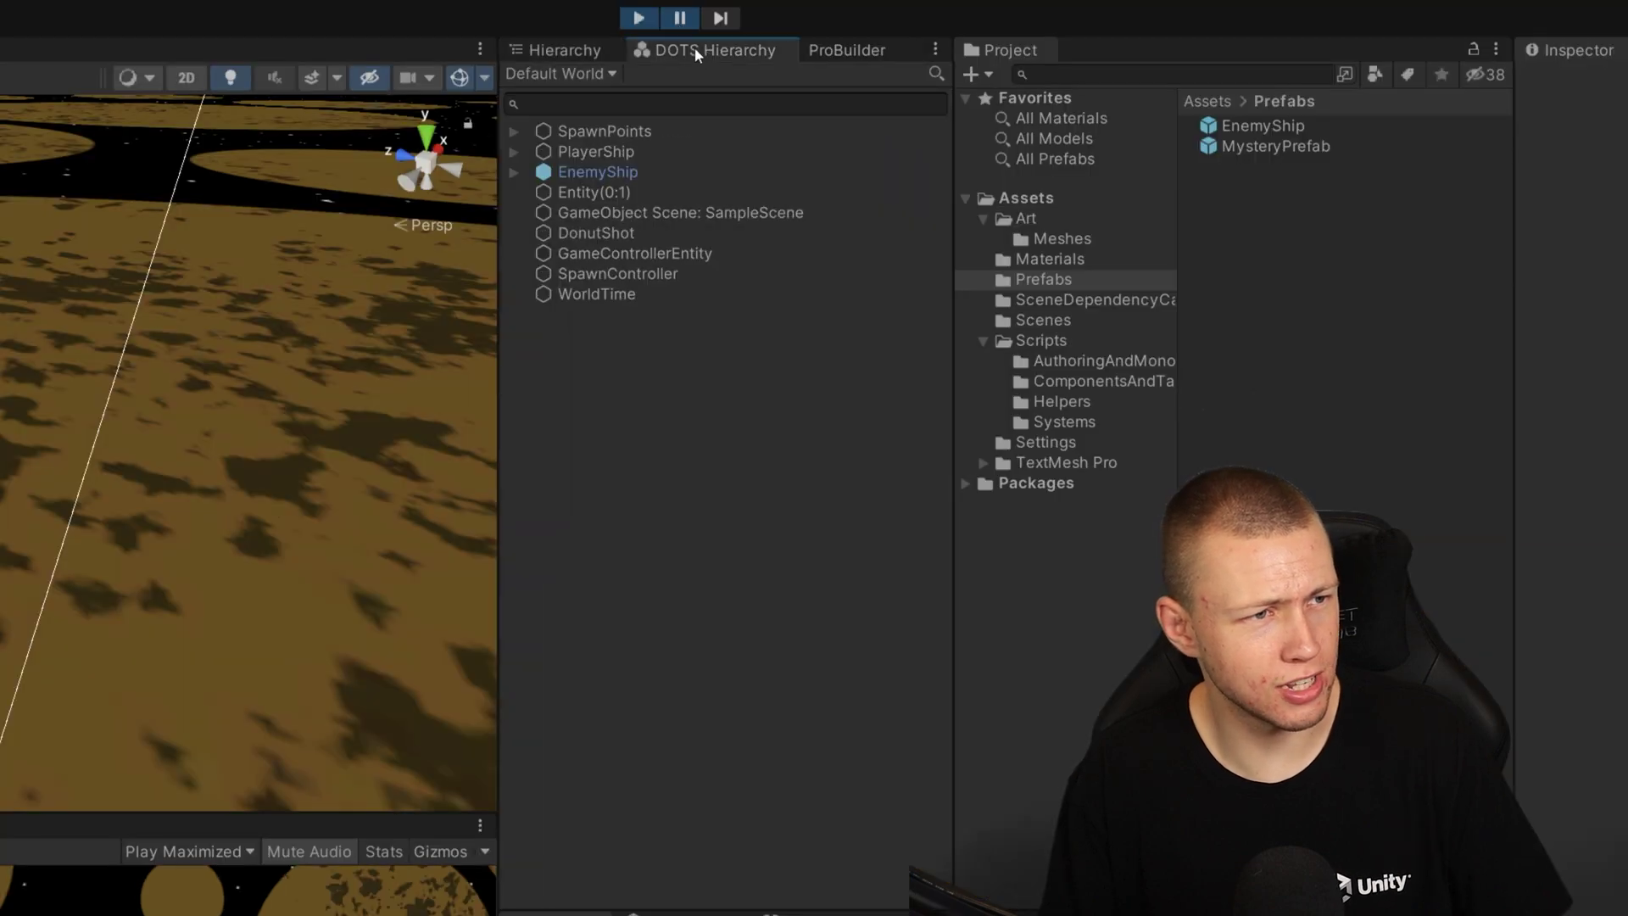
left_click(616, 234)
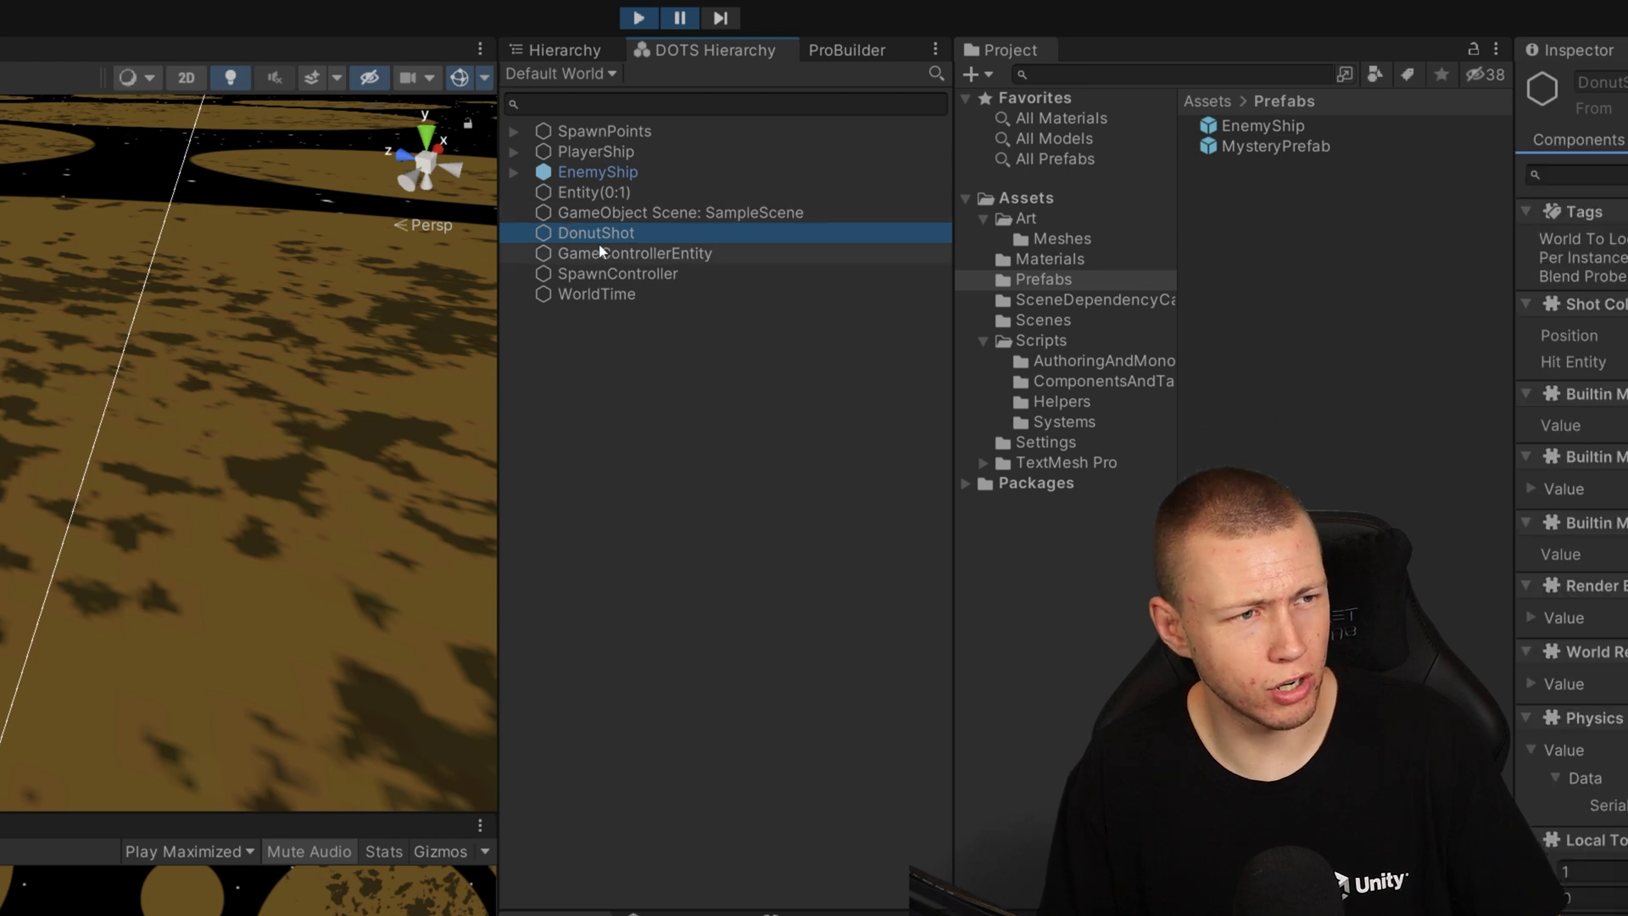
scroll(1094, 354, "down", 4)
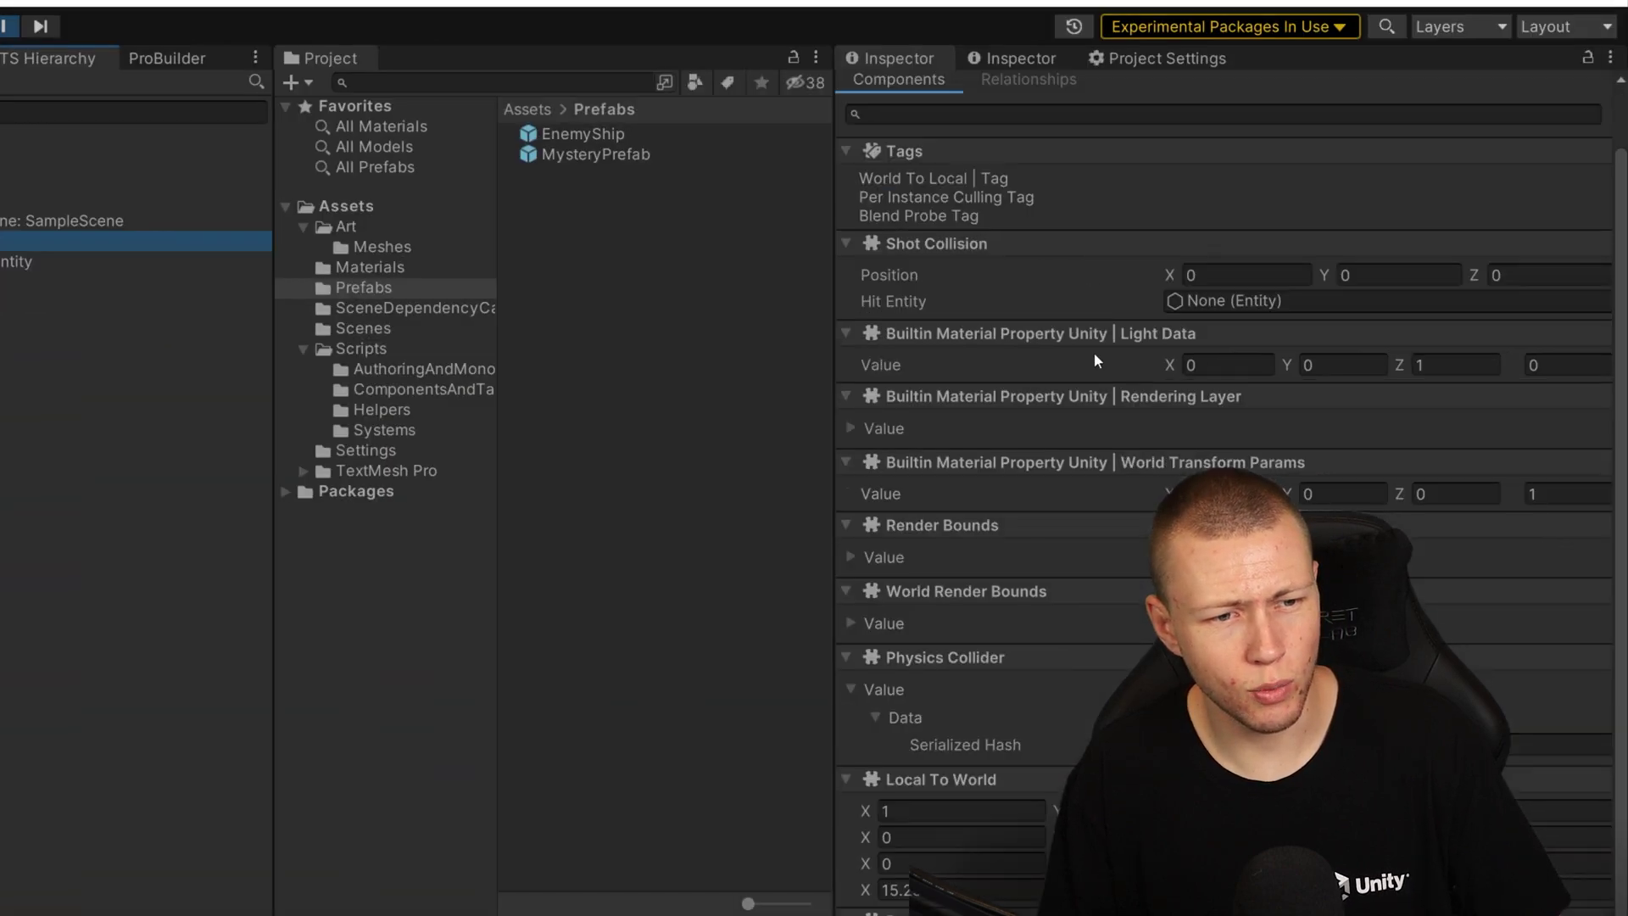
scroll(1094, 419, "up", 4)
scroll(997, 484, "down", 2)
scroll(997, 490, "up", 2)
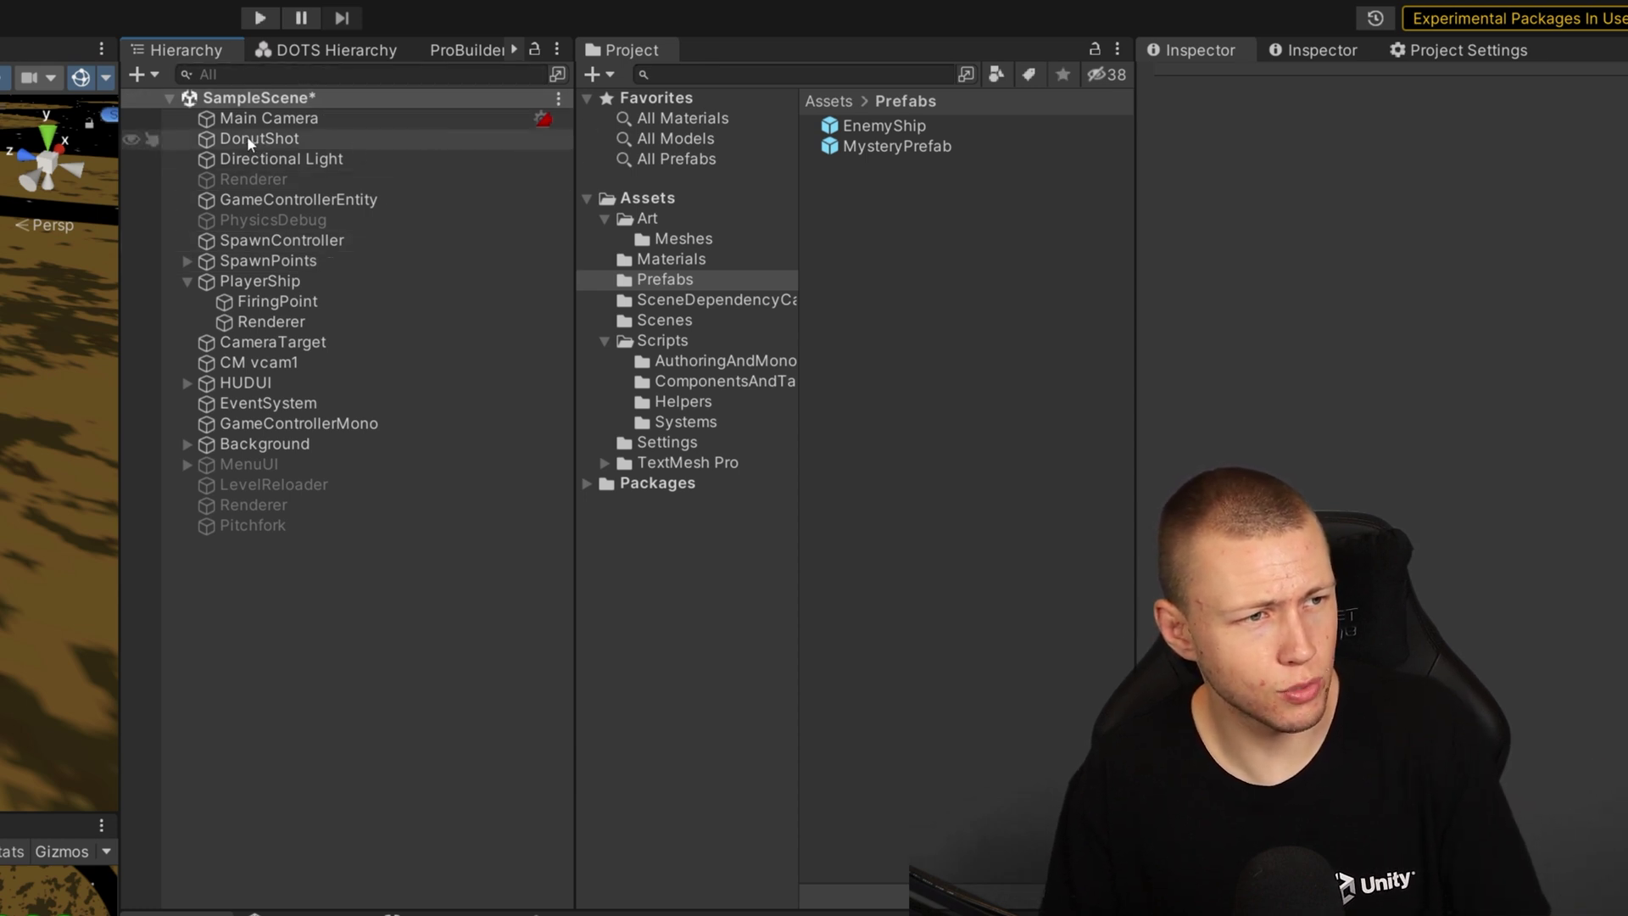
- Save DonutShot as a prefab in the Prefabs folder and deactivate its object in the scene
left_click_drag(246, 135, 694, 213)
left_click_drag(866, 233, 867, 232)
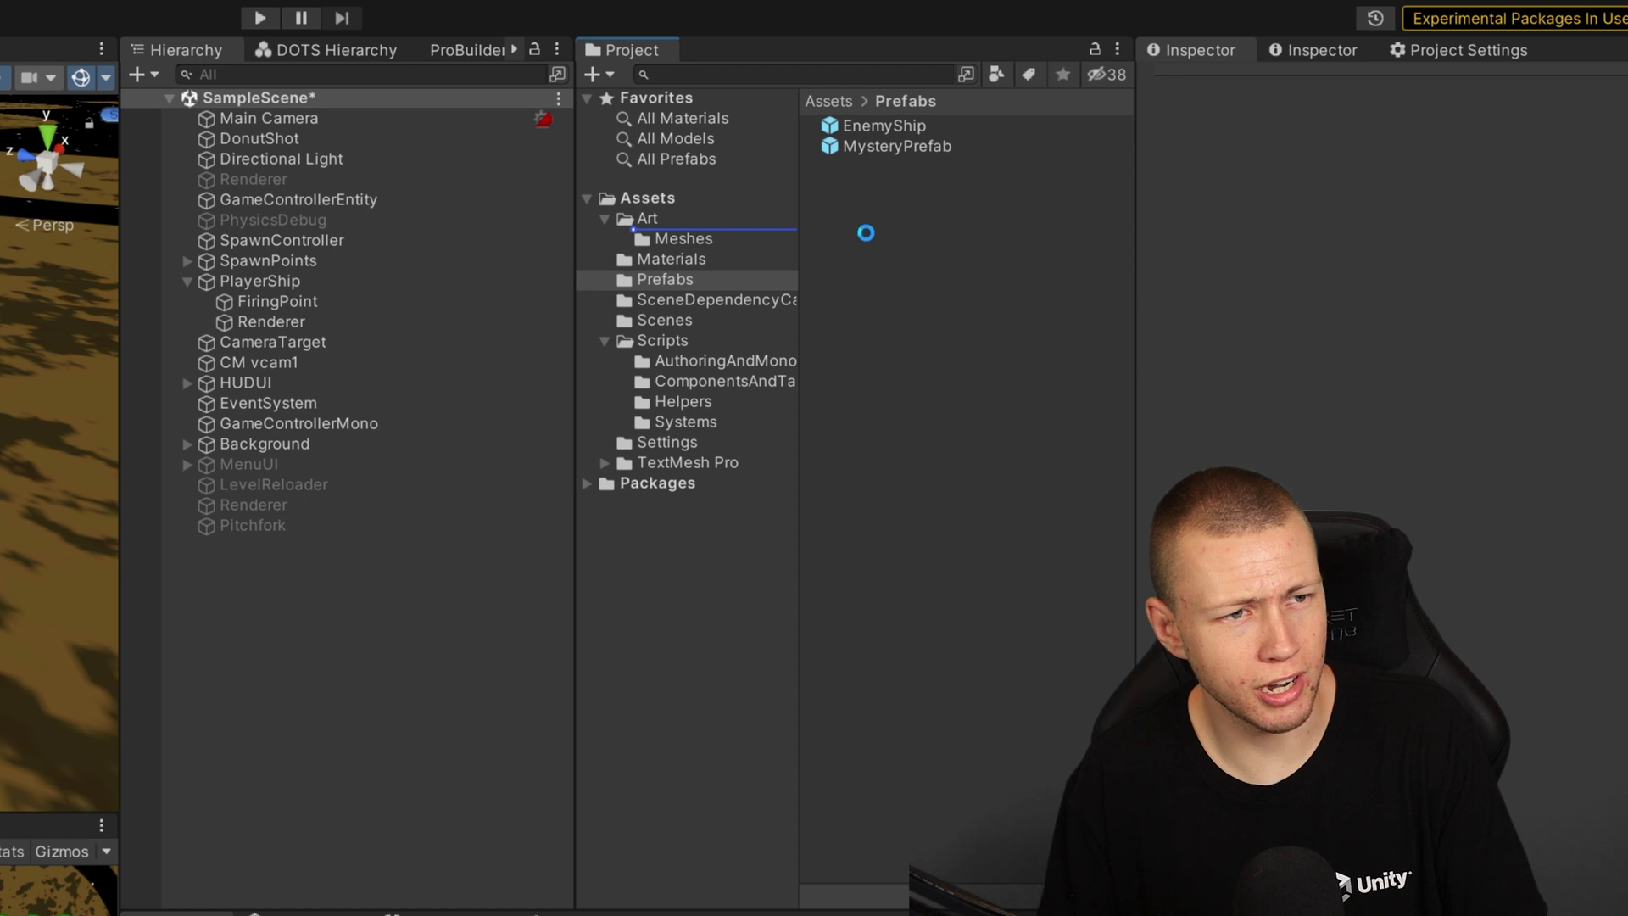
left_click(251, 136)
left_click(1216, 89)
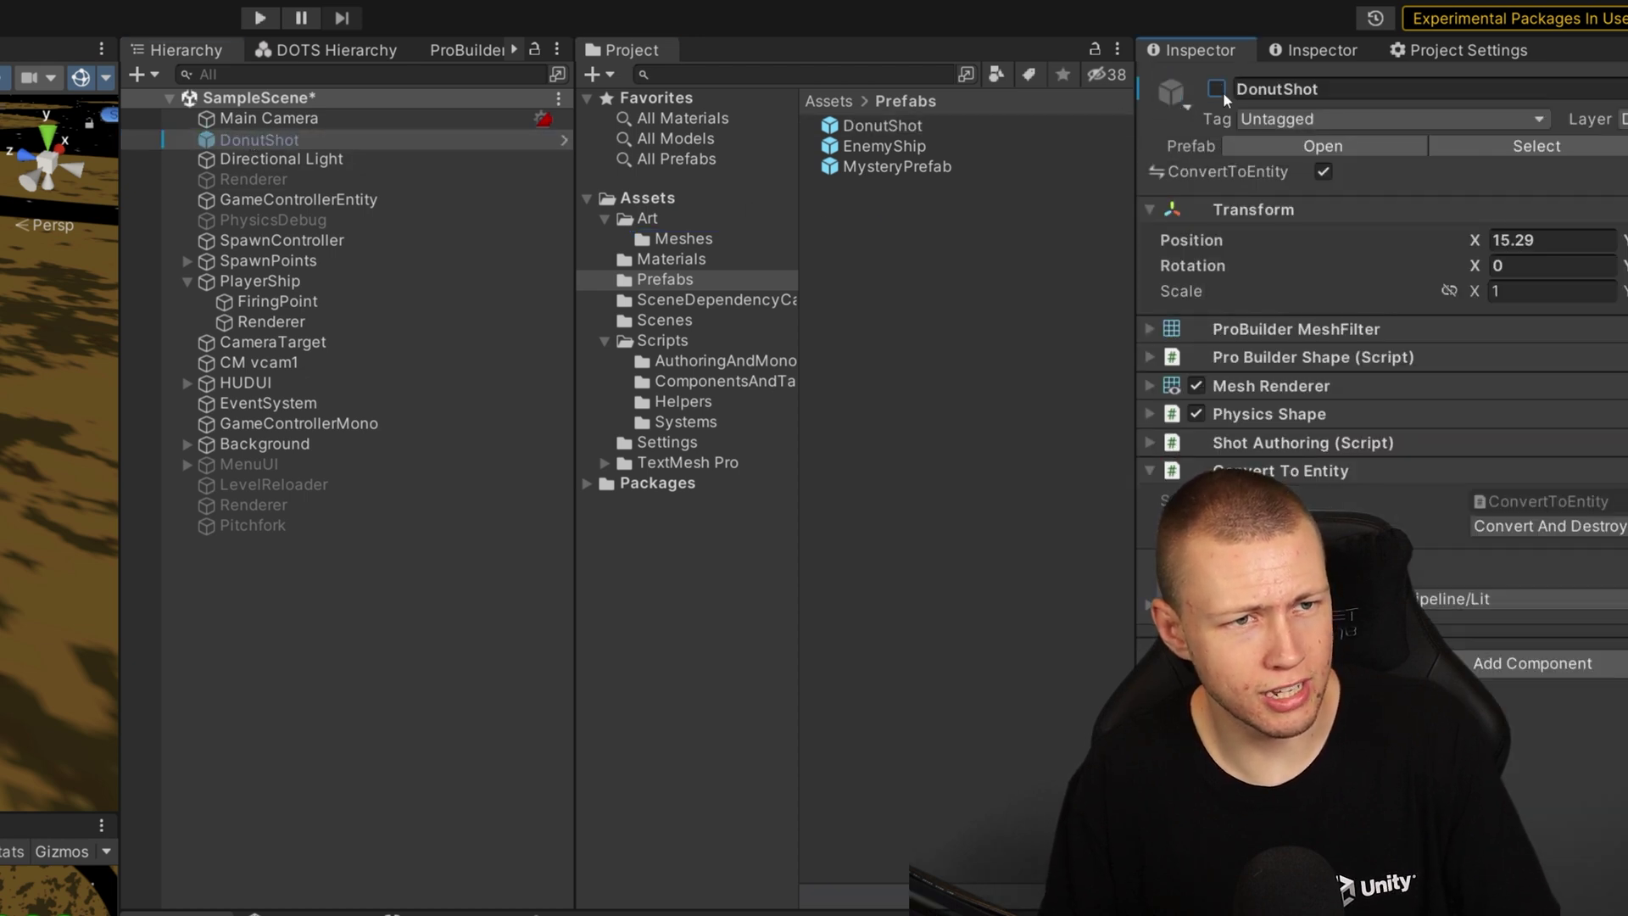
left_click(76, 261)
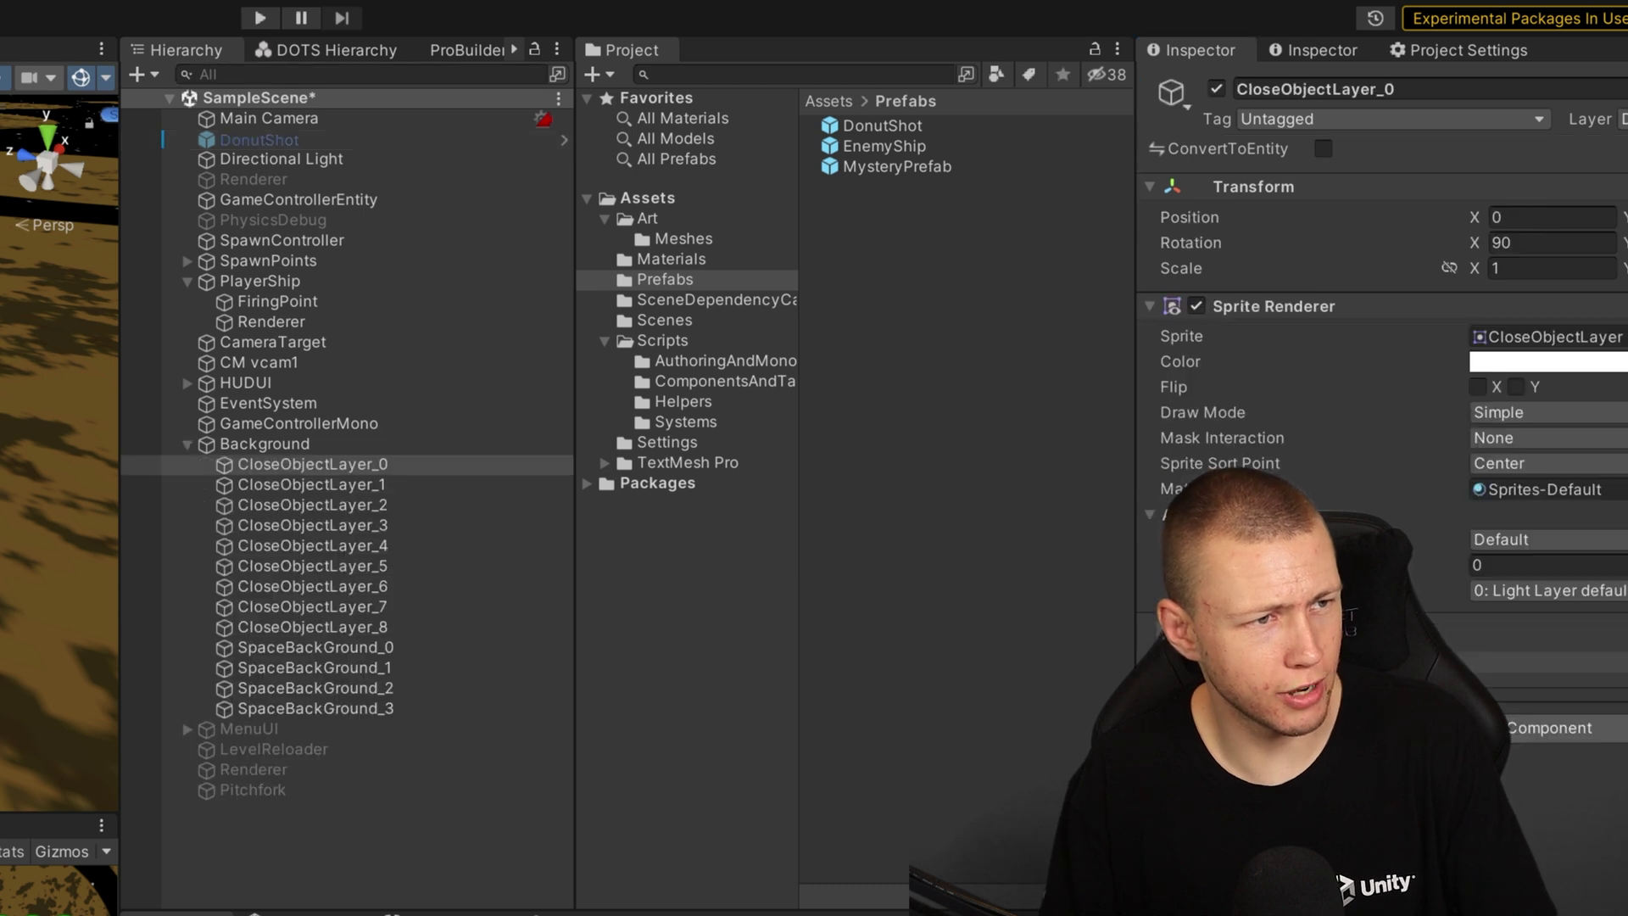
left_click(188, 444)
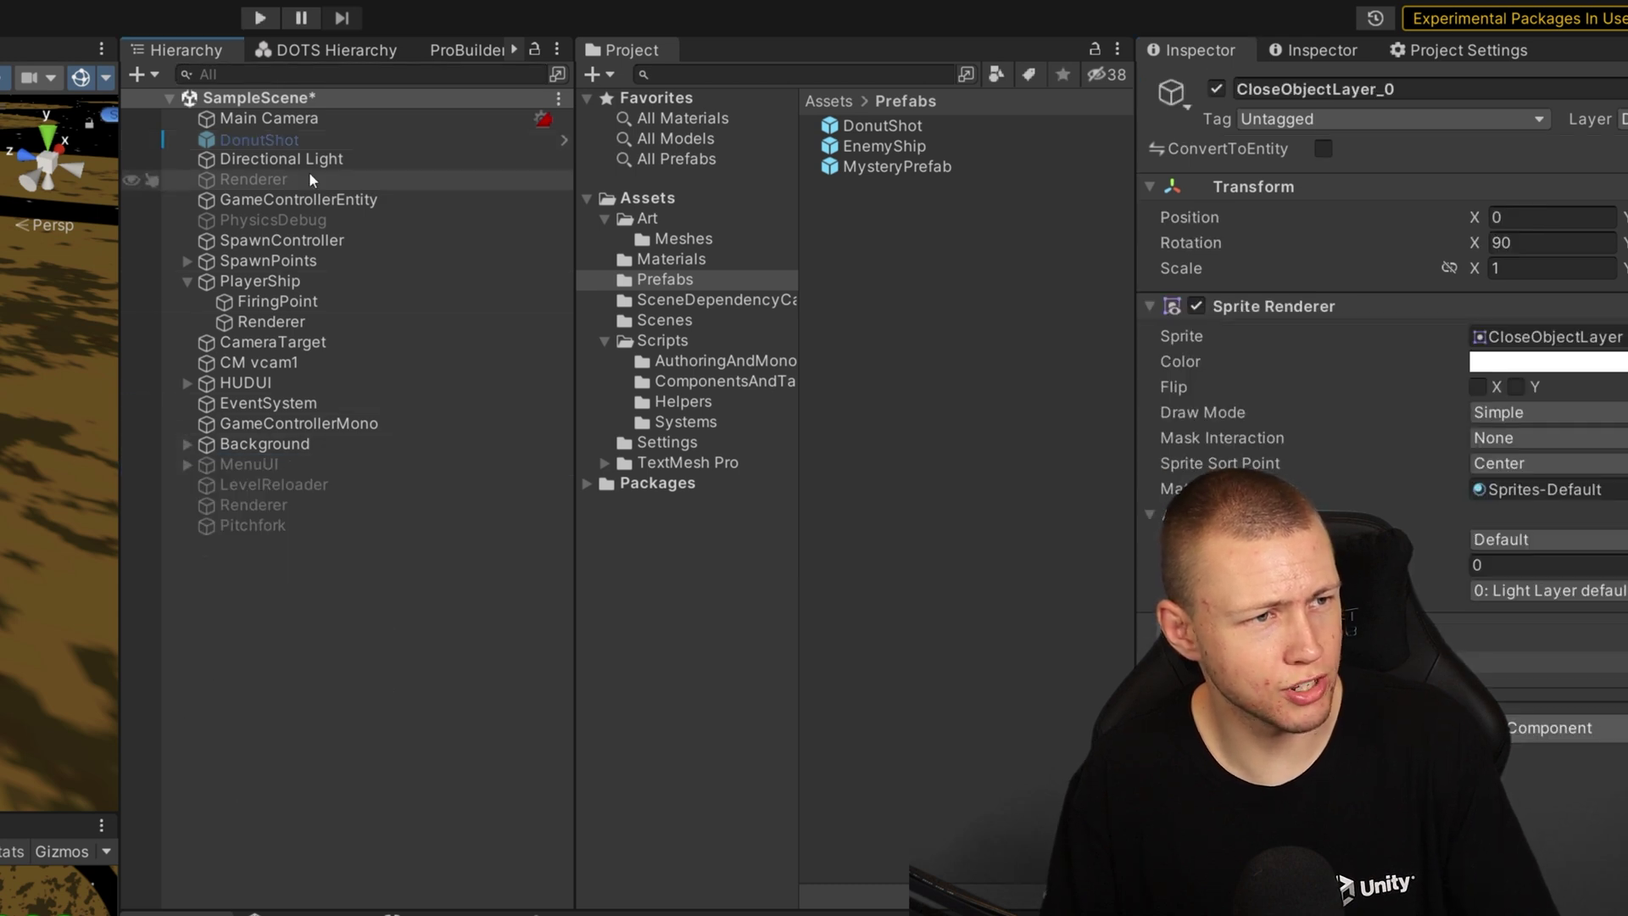
- Assign the DonutShot prefab as the Shot Prefab Authoring value on GameControllerEntity
left_click(360, 201)
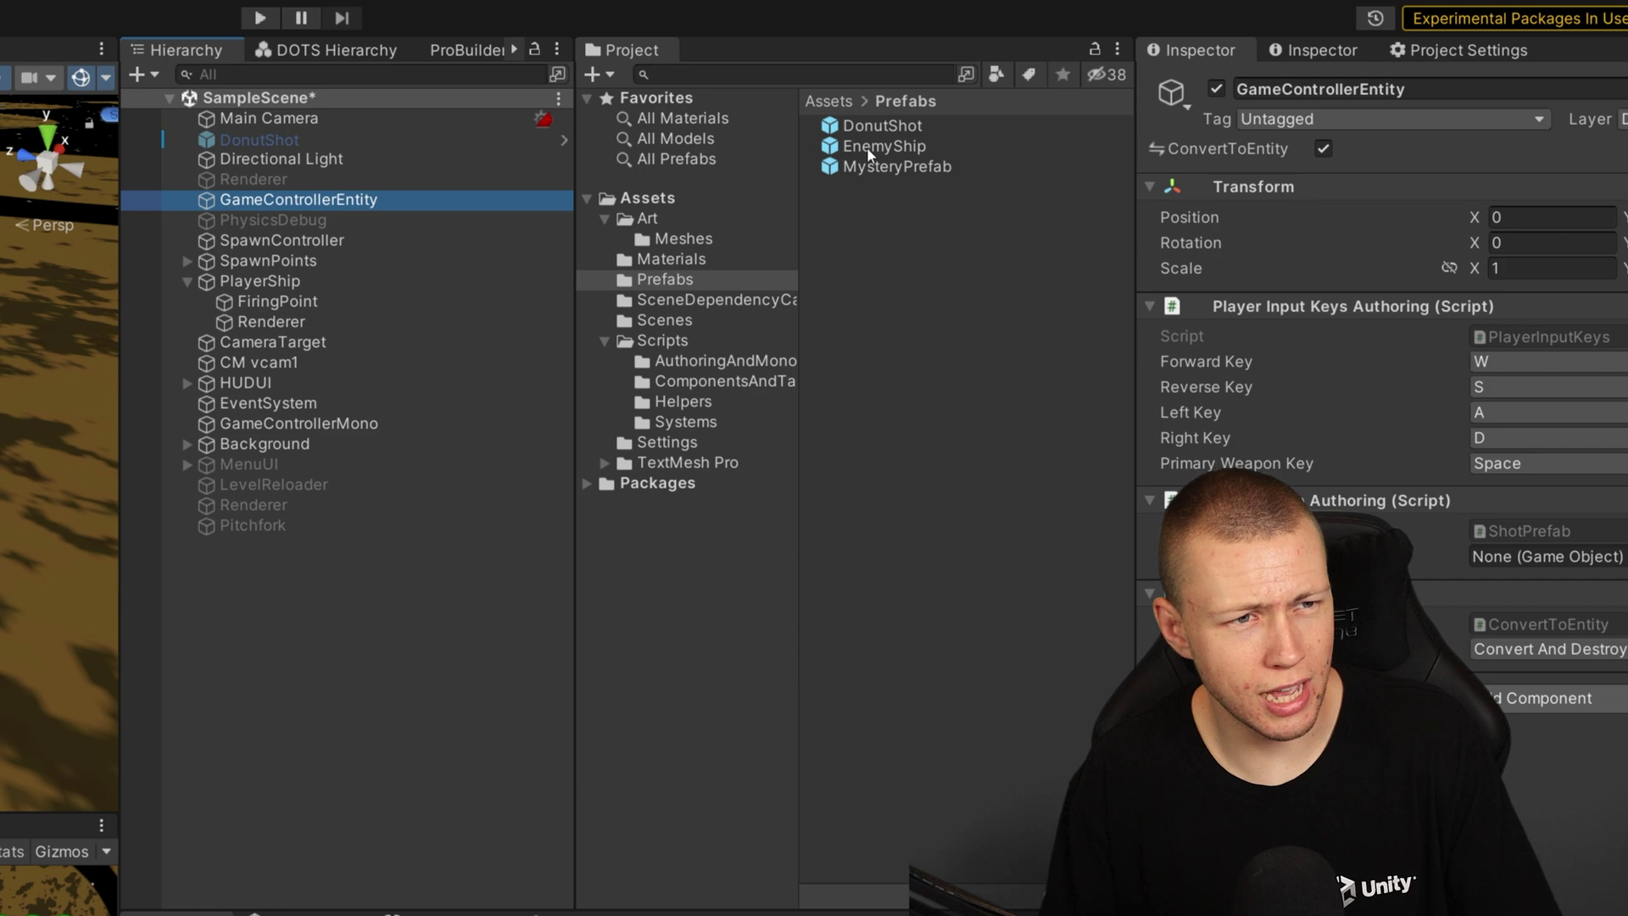
left_click_drag(892, 125, 1497, 553)
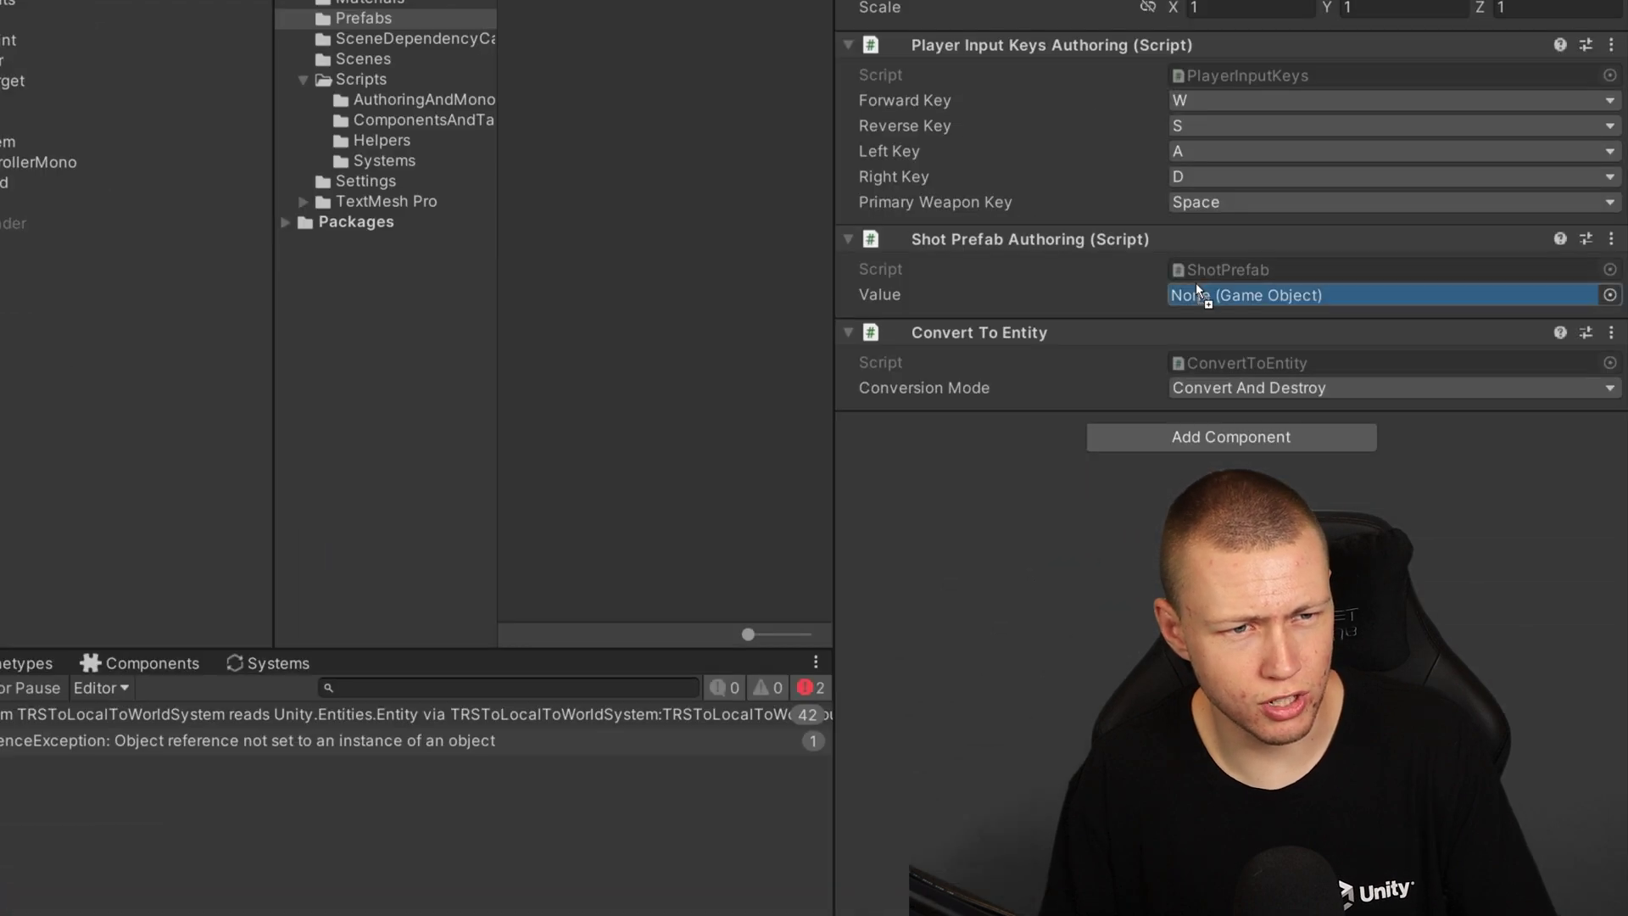
left_click_drag(1243, 295, 1242, 293)
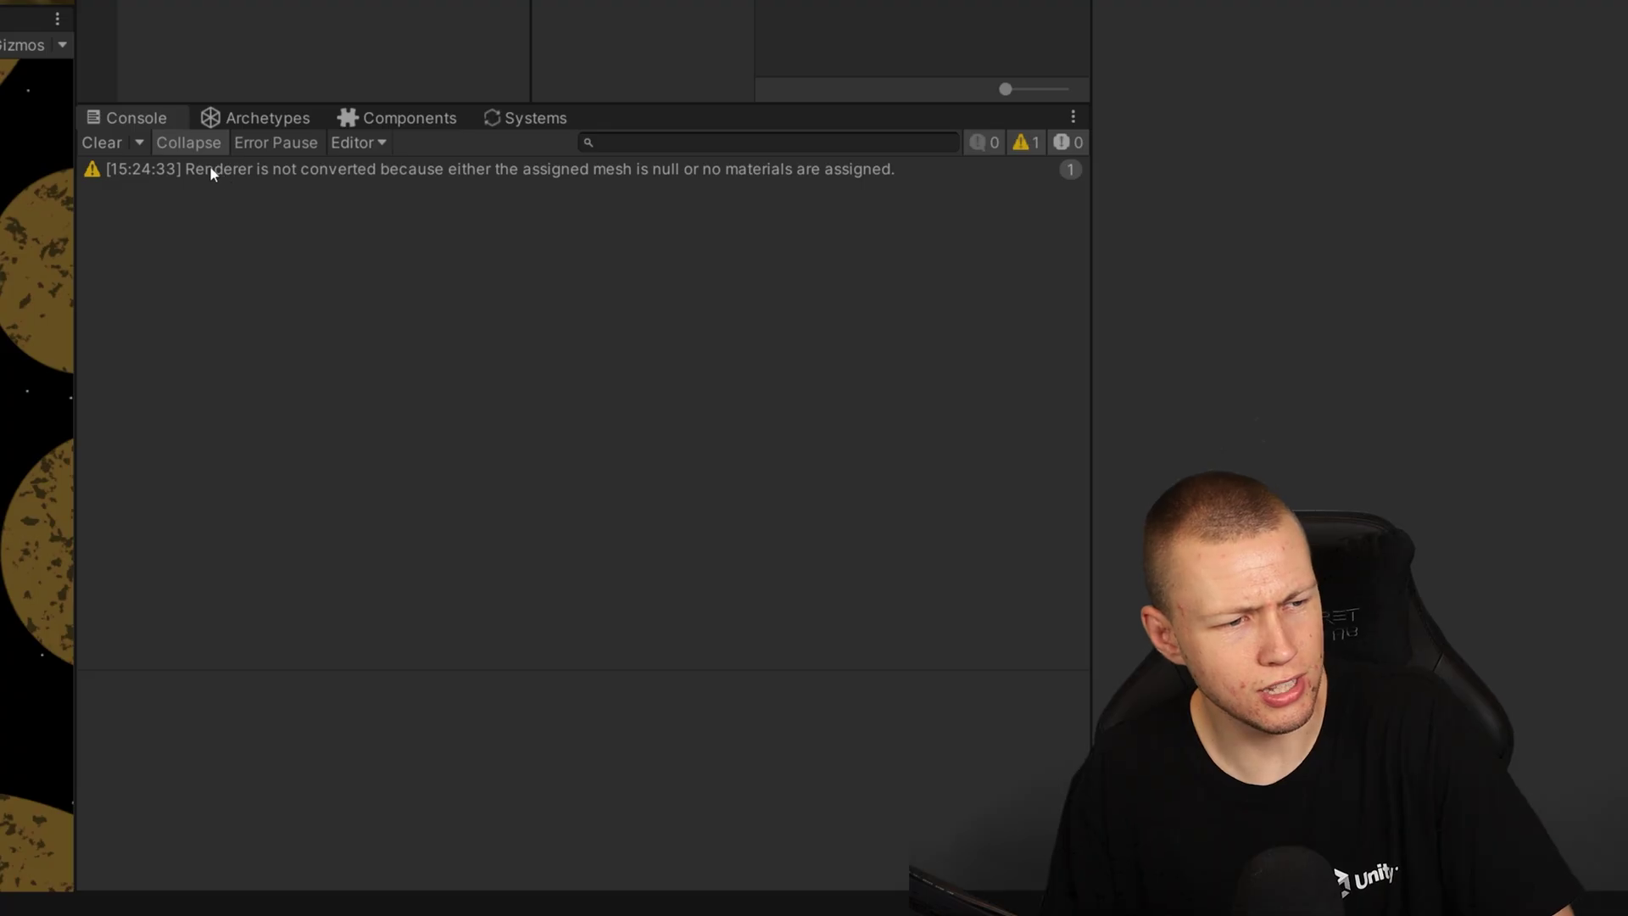
- Read the full details of the renderer conversion warning in the Console
left_click(210, 168)
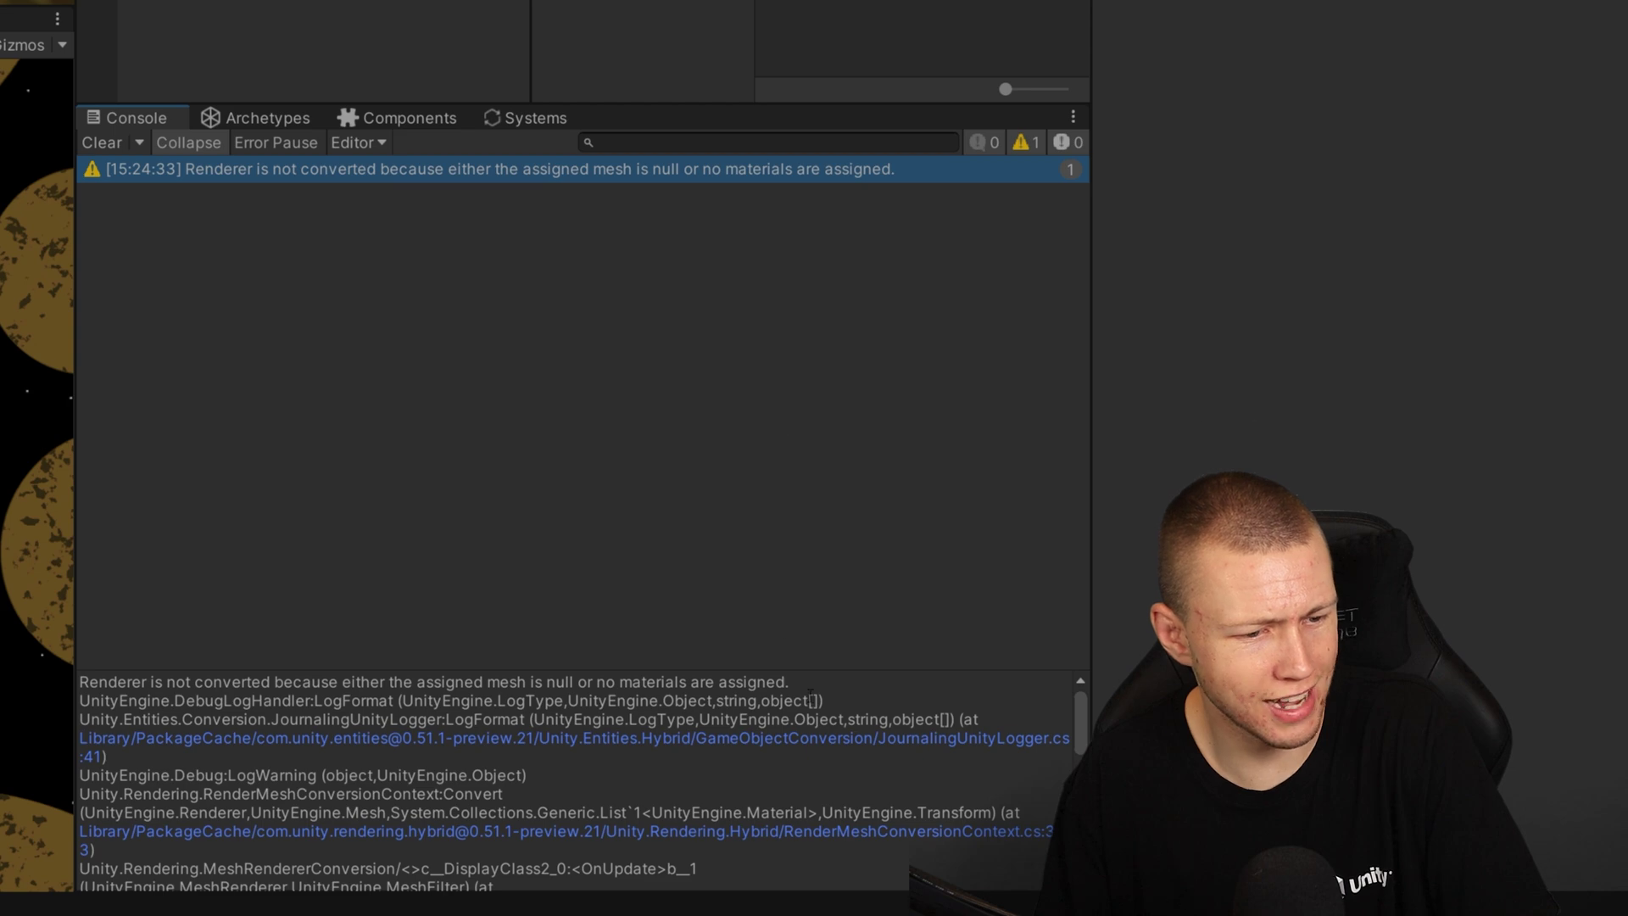
scroll(778, 731, "down", 8)
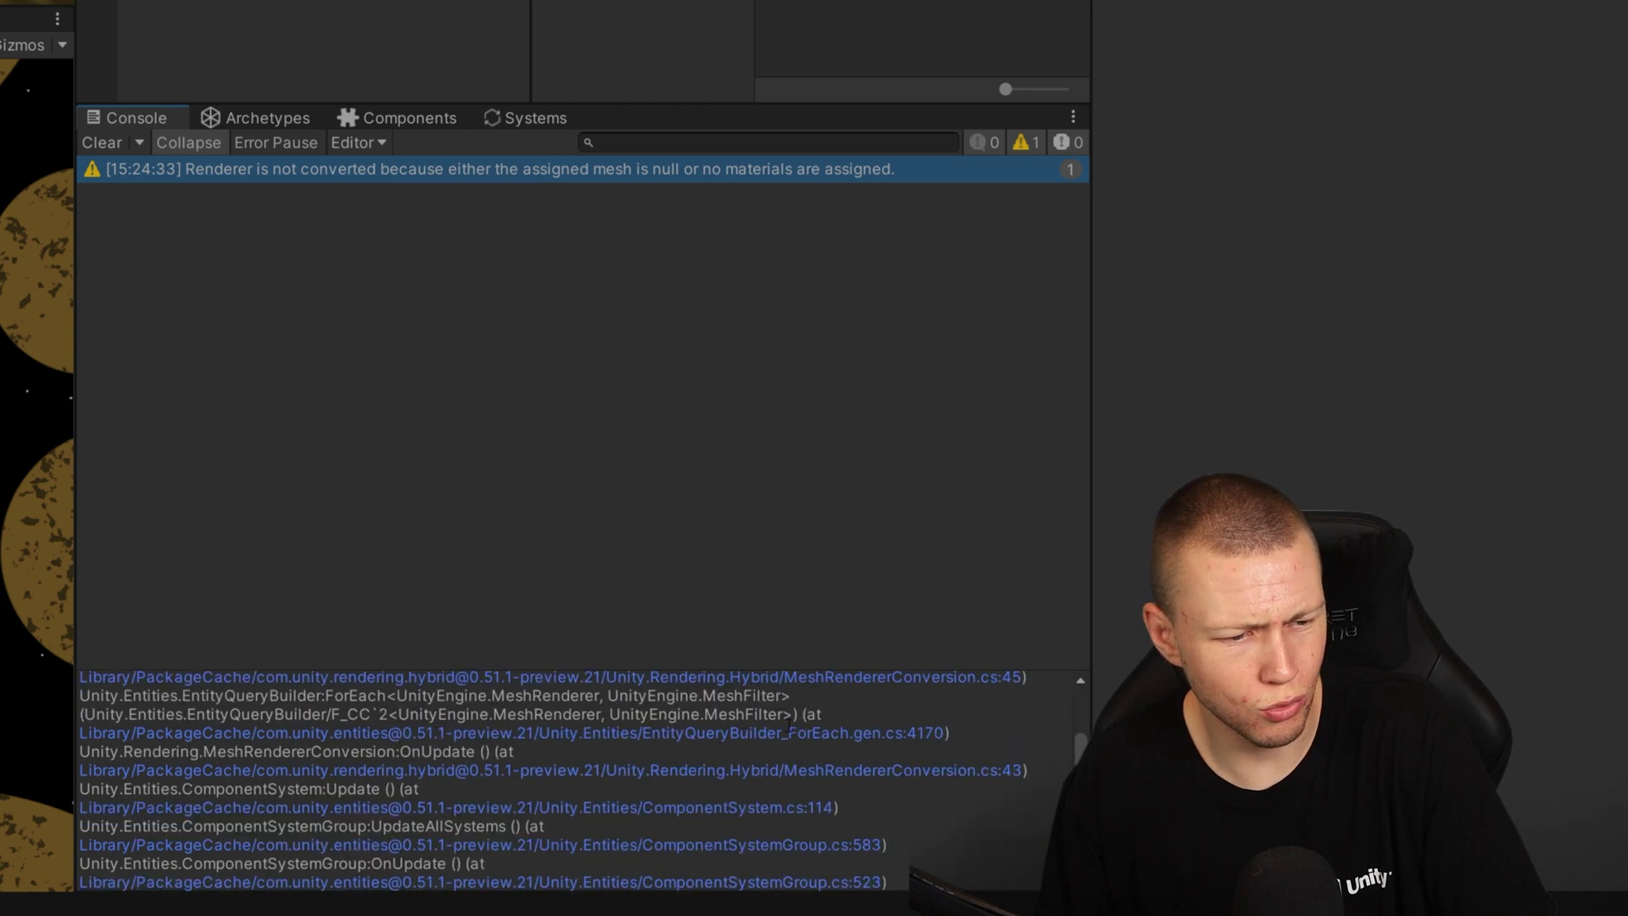
scroll(821, 745, "up", 10)
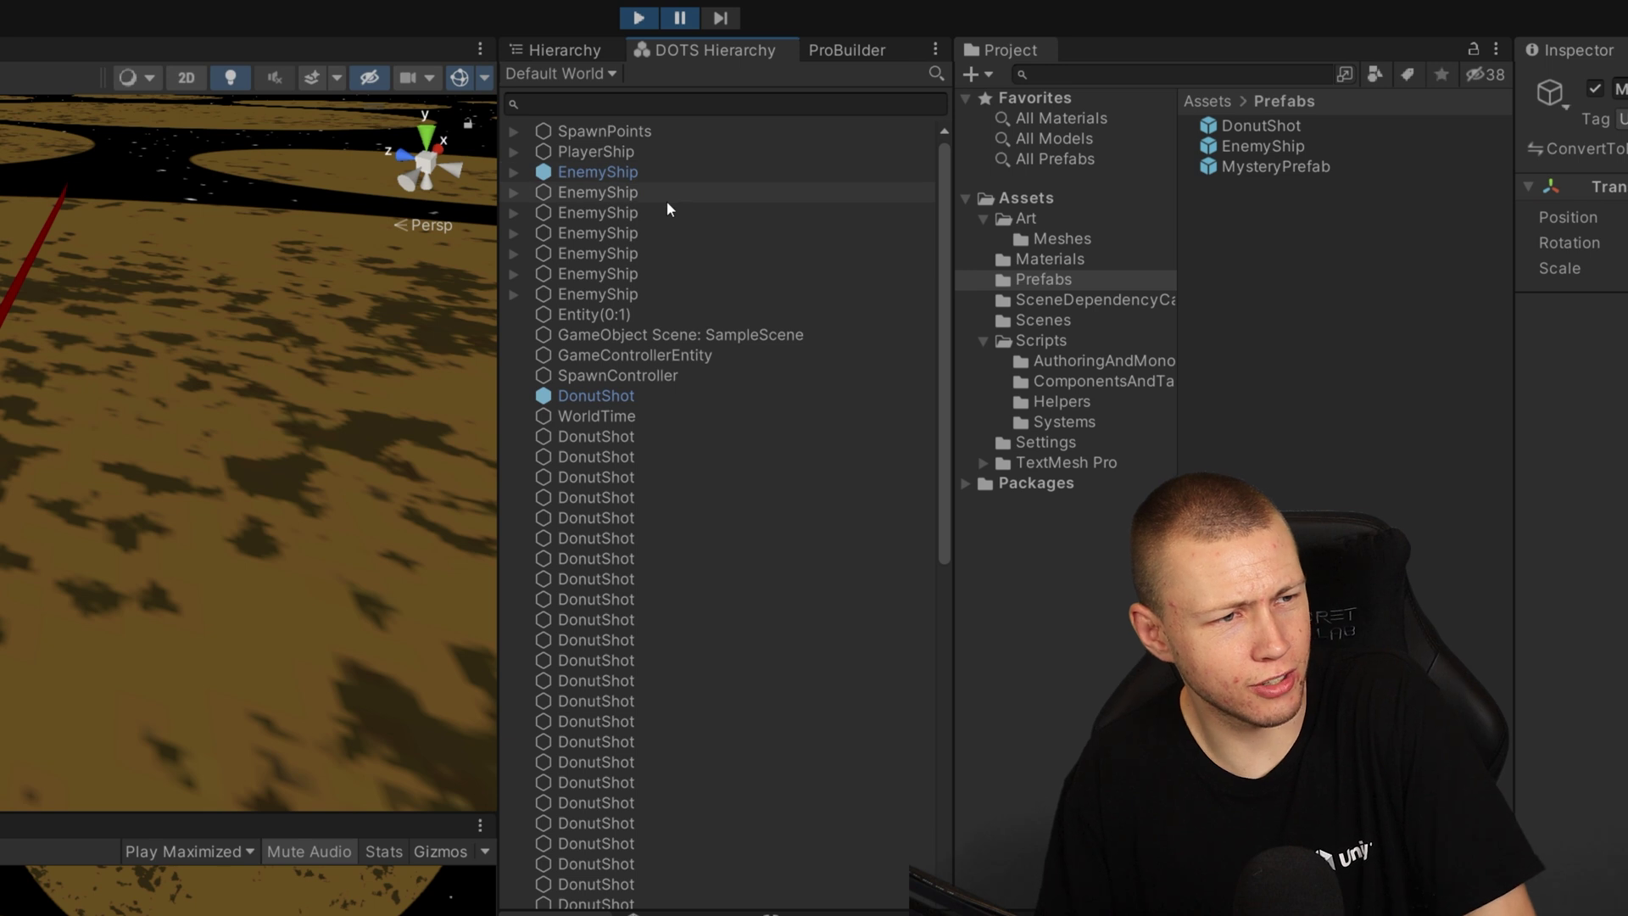
- Examine the components of a spawned DonutShot entity in the DOTS Hierarchy, and stop play mode
scroll(667, 201, "down", 8)
scroll(656, 246, "down", 3)
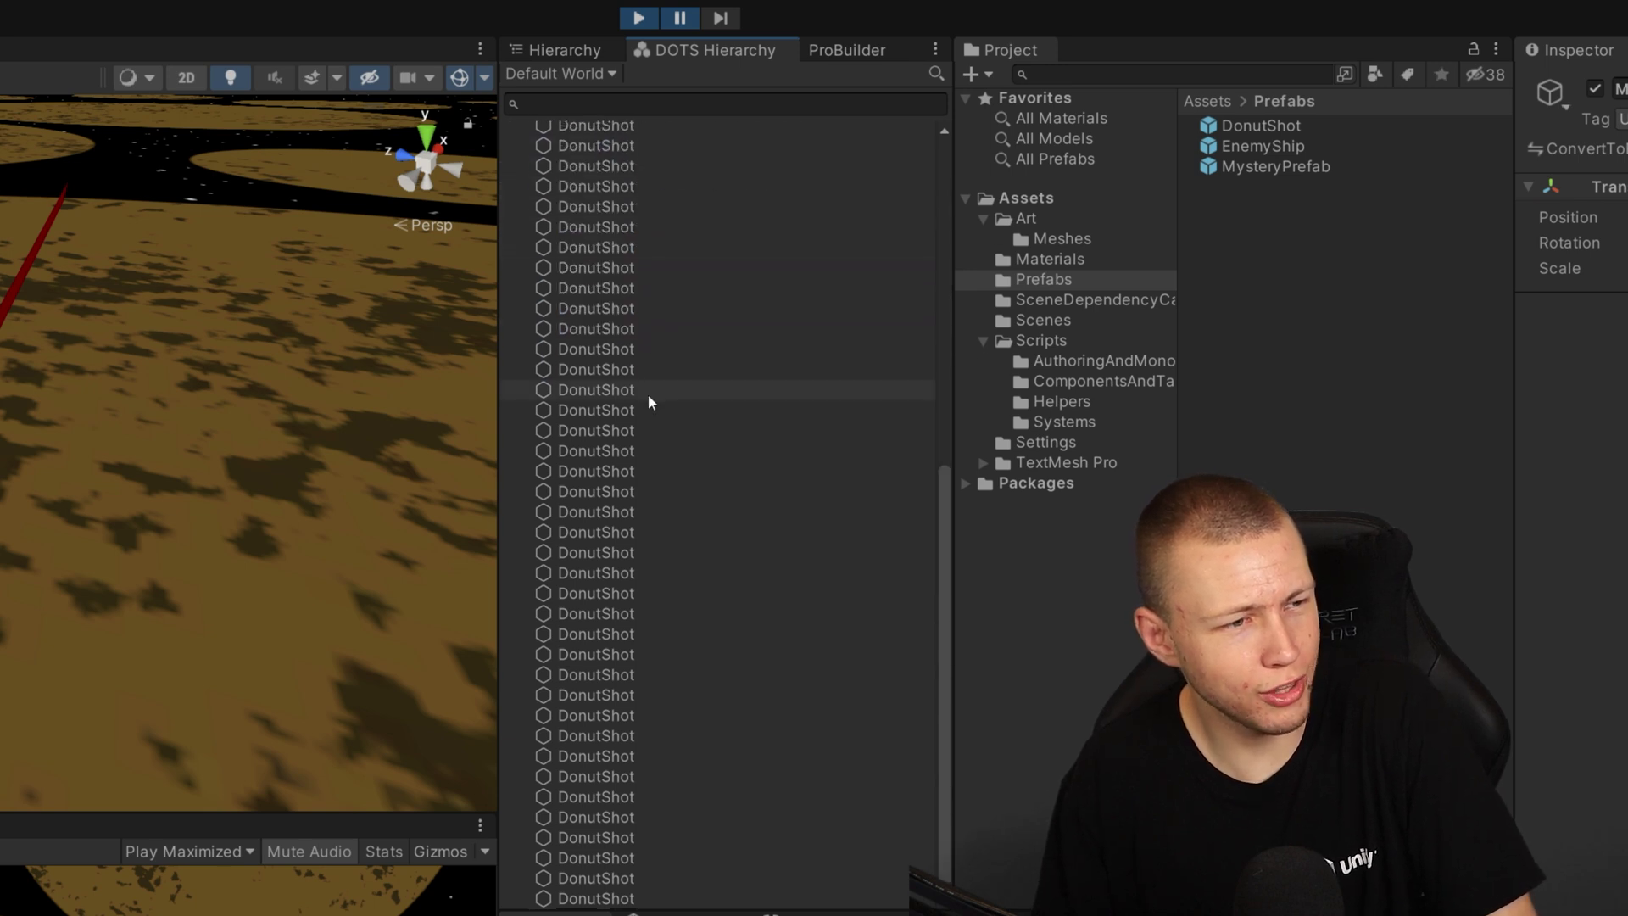
left_click(640, 456)
left_click(637, 591)
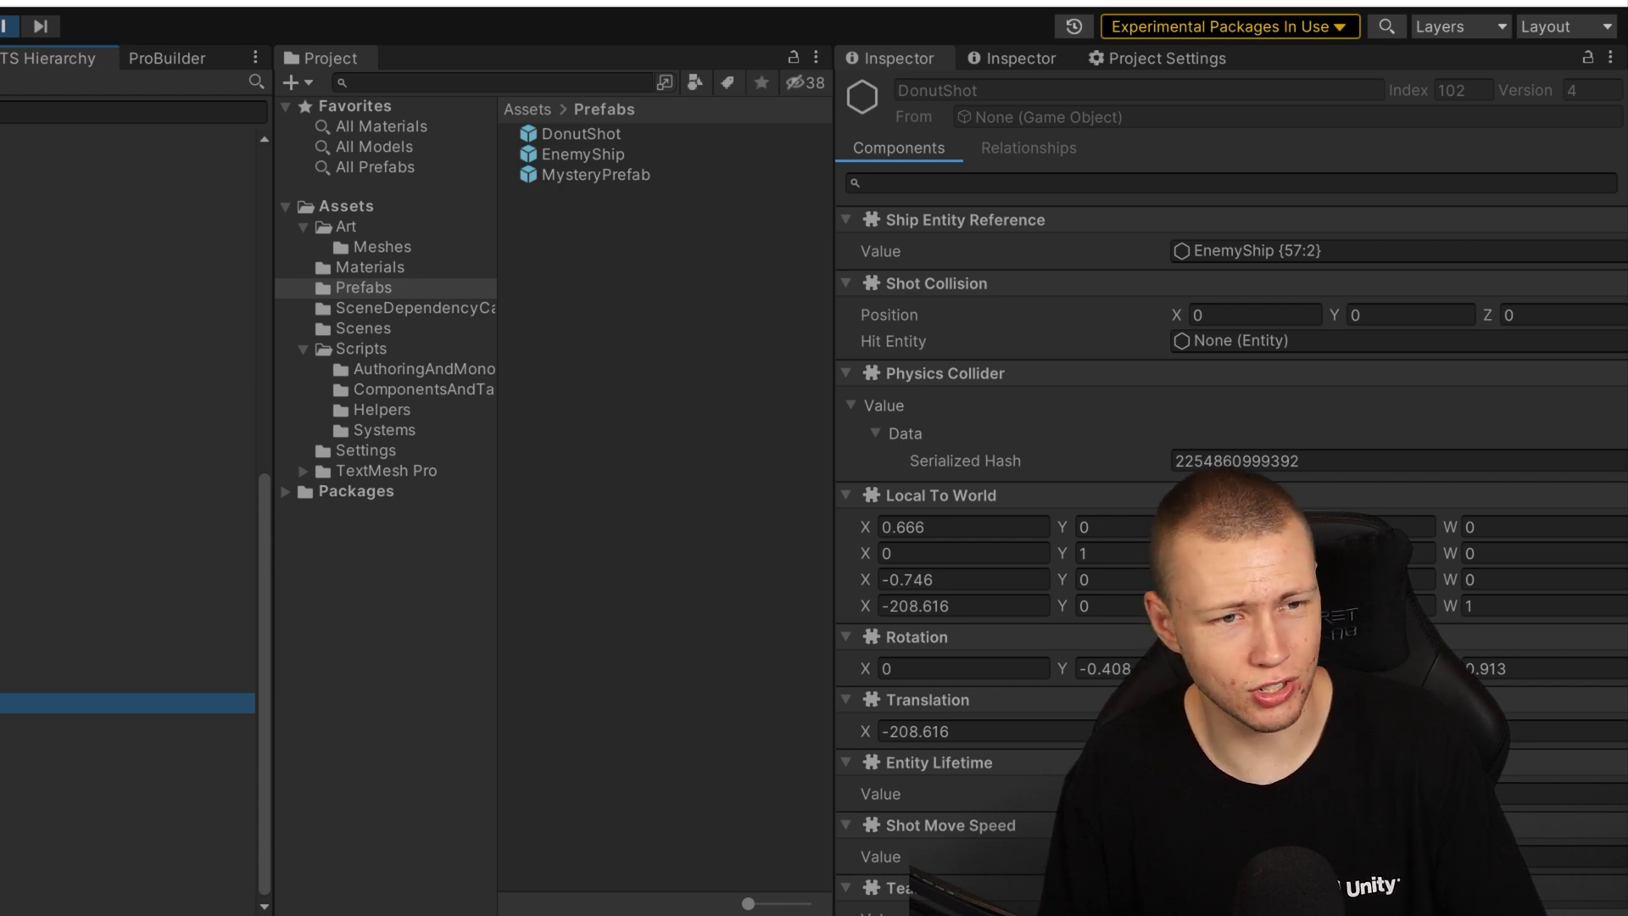
left_click(638, 18)
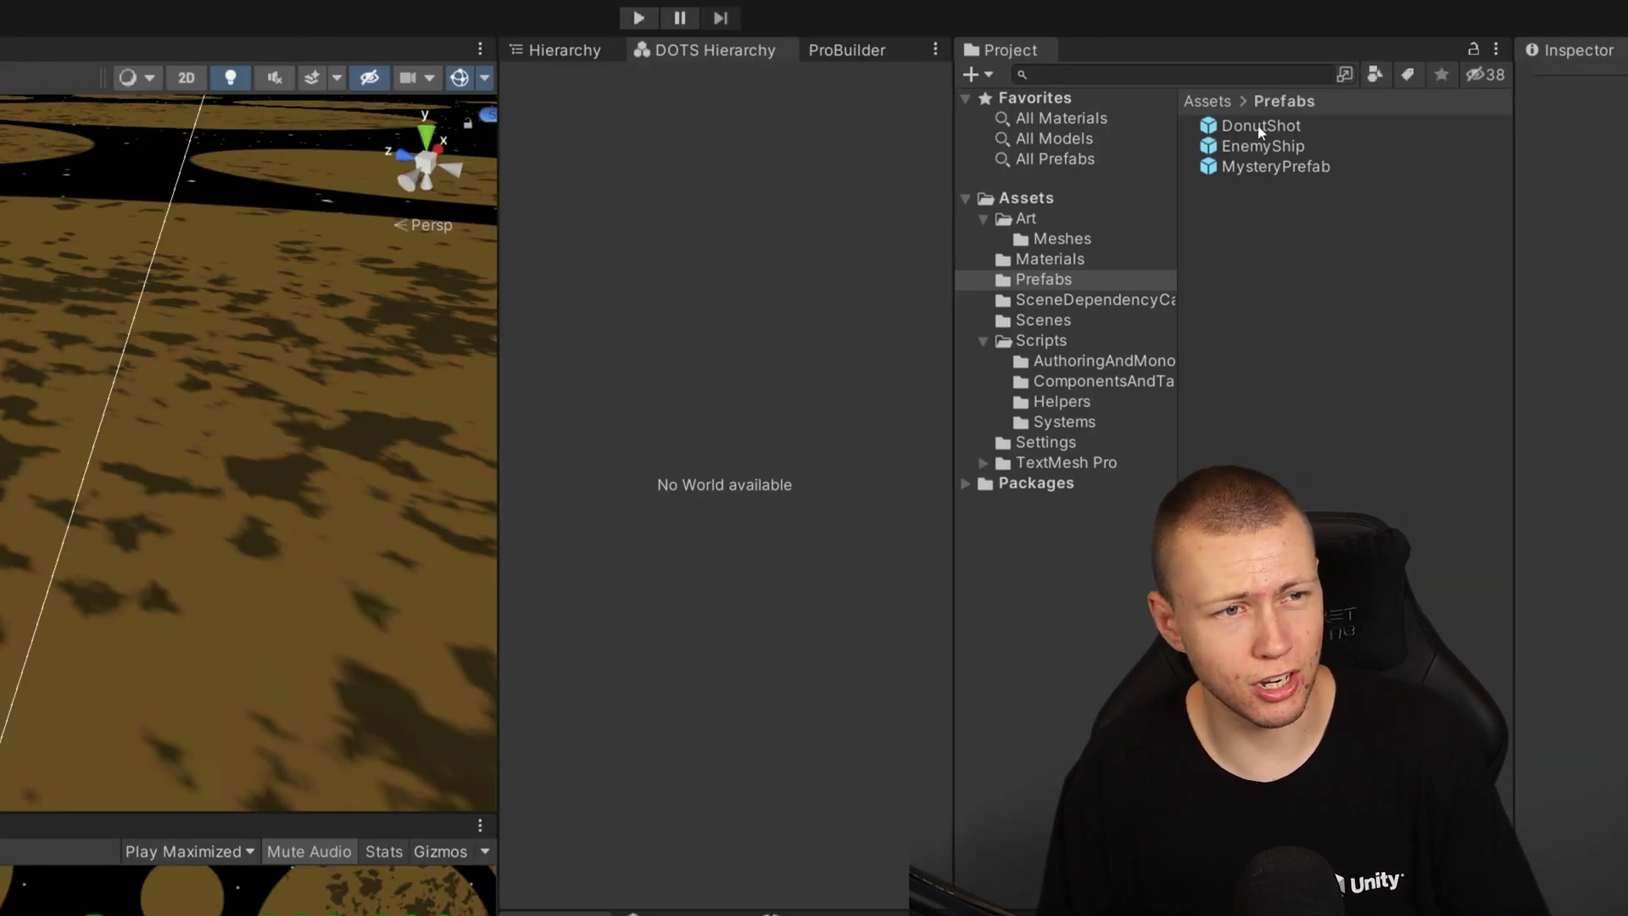
- Delete the DonutShot prefab, unpacking its instances, and reactivate the DonutShot object in the scene
left_click(585, 53)
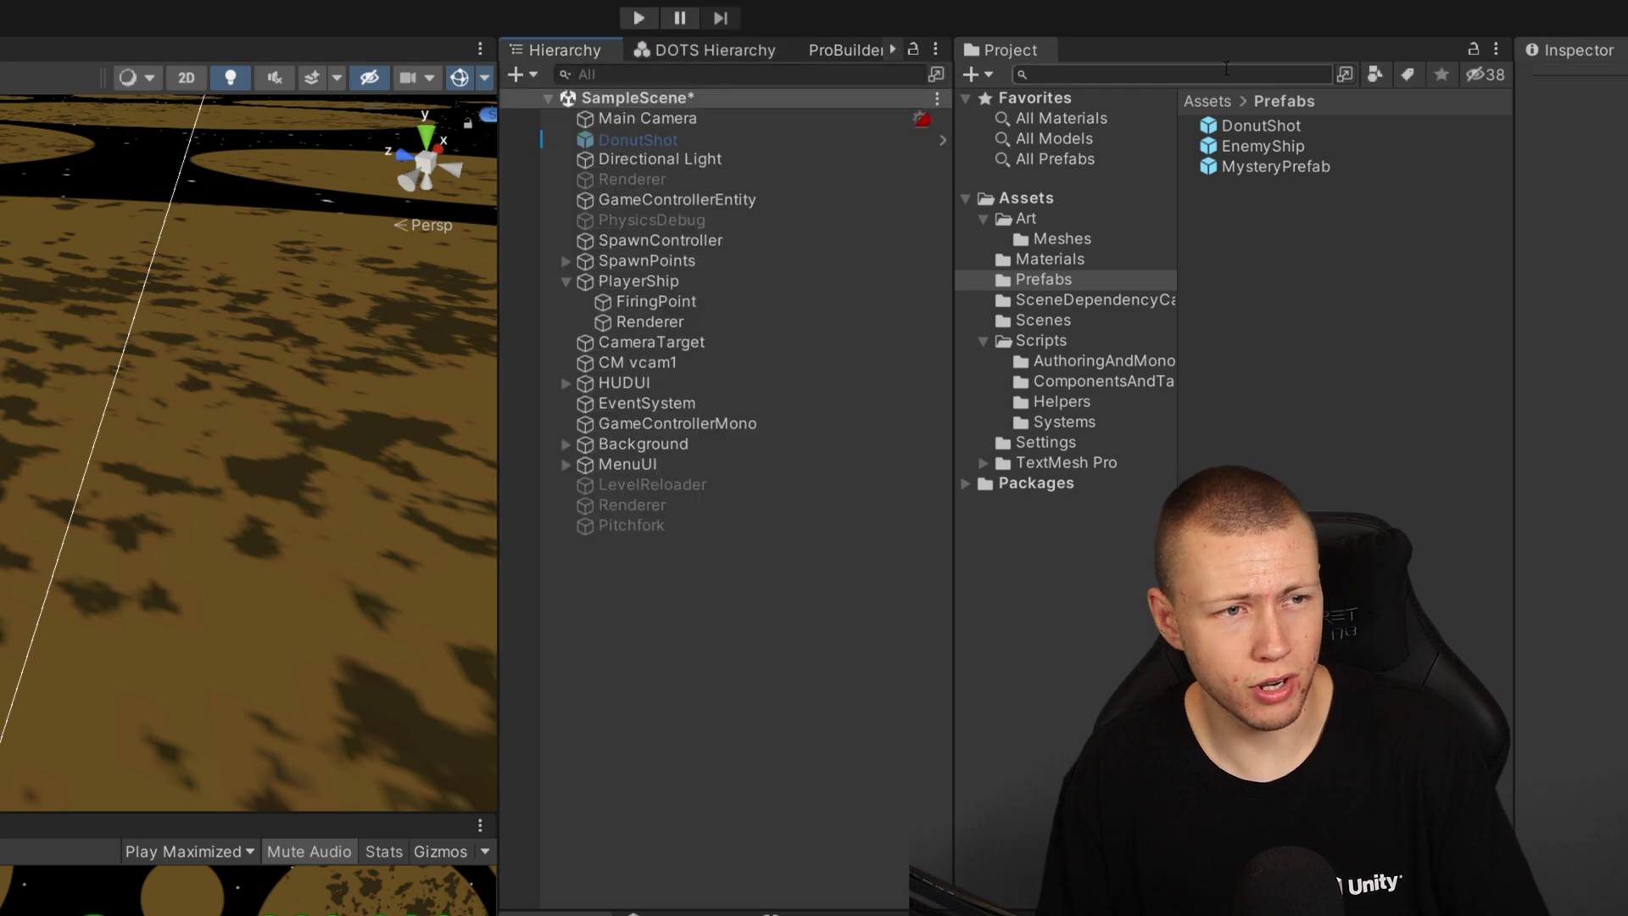
left_click(1260, 125)
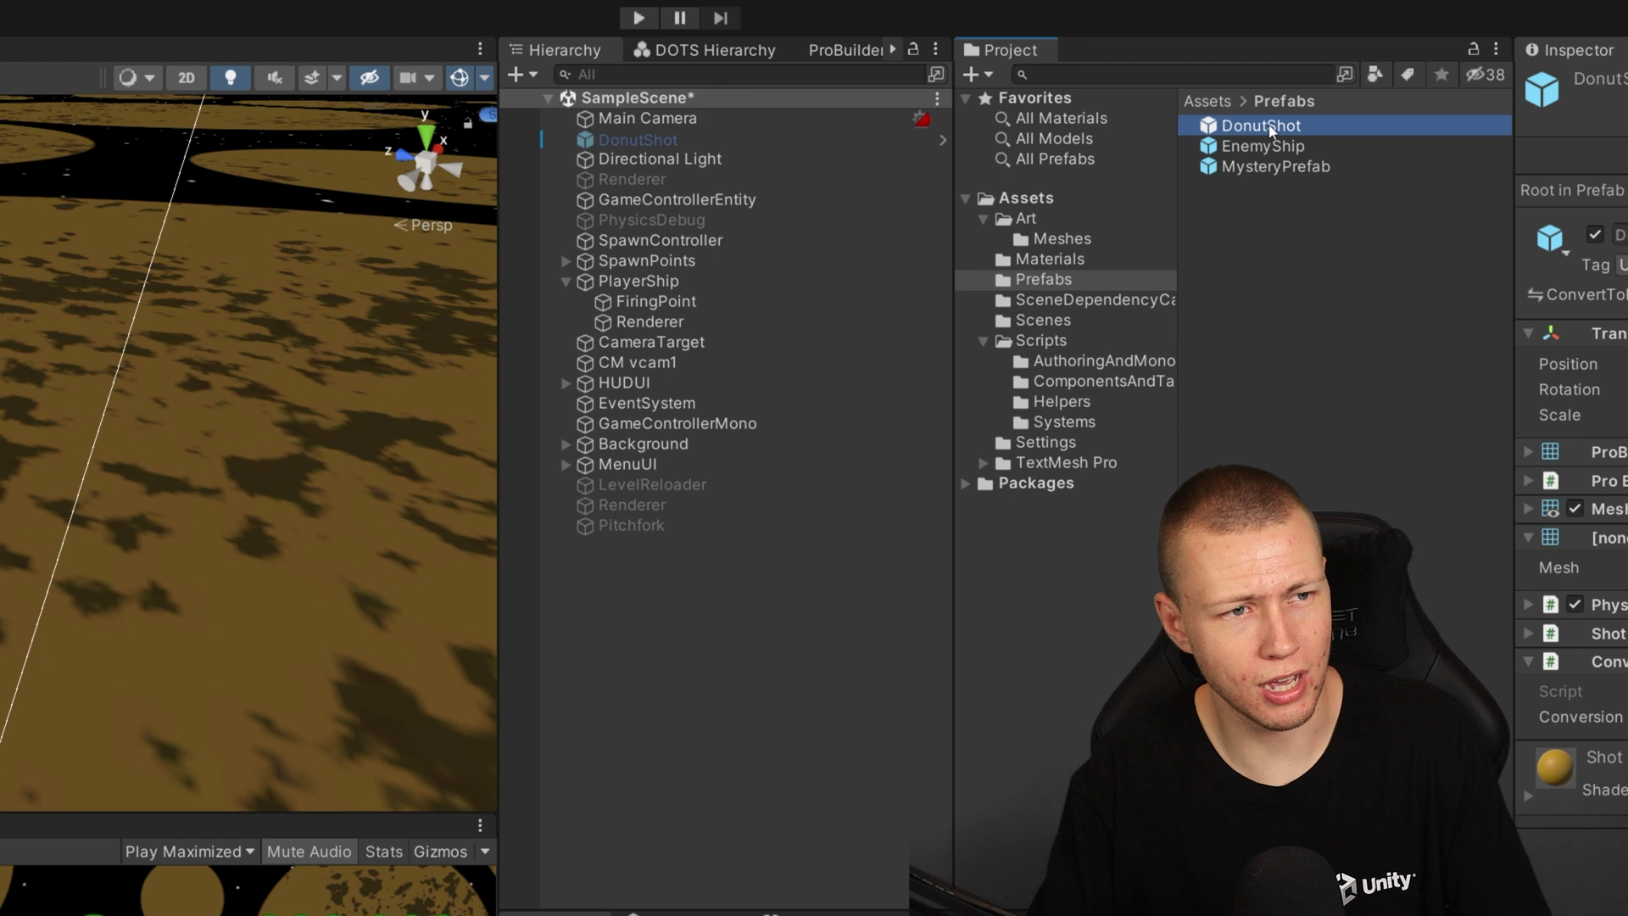
key("Delete")
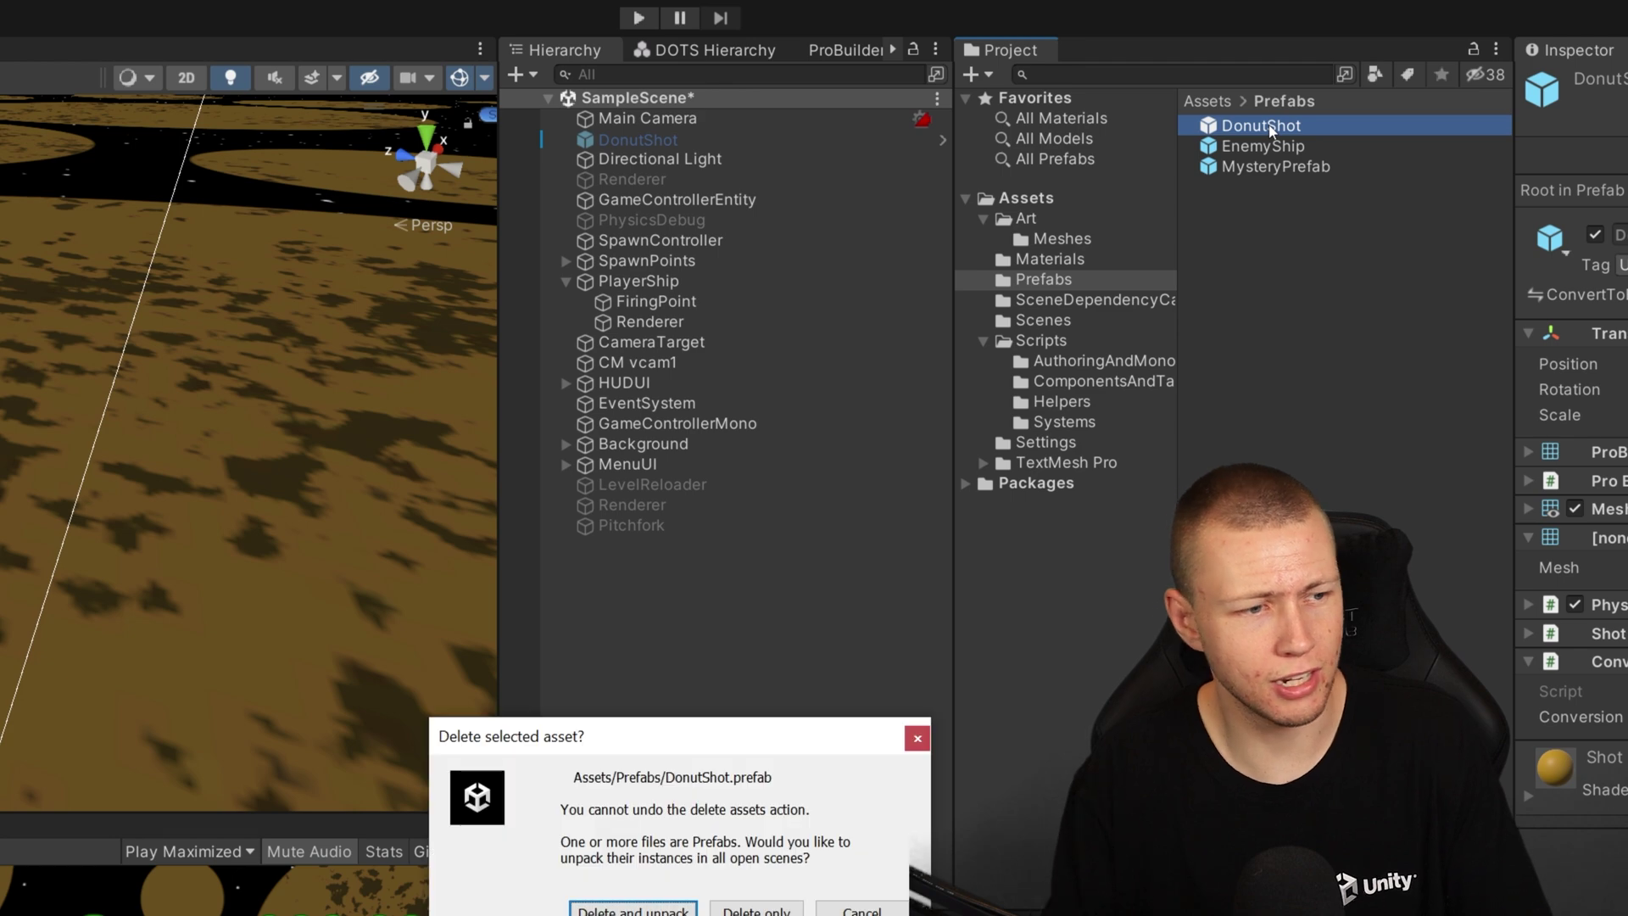
left_click(633, 909)
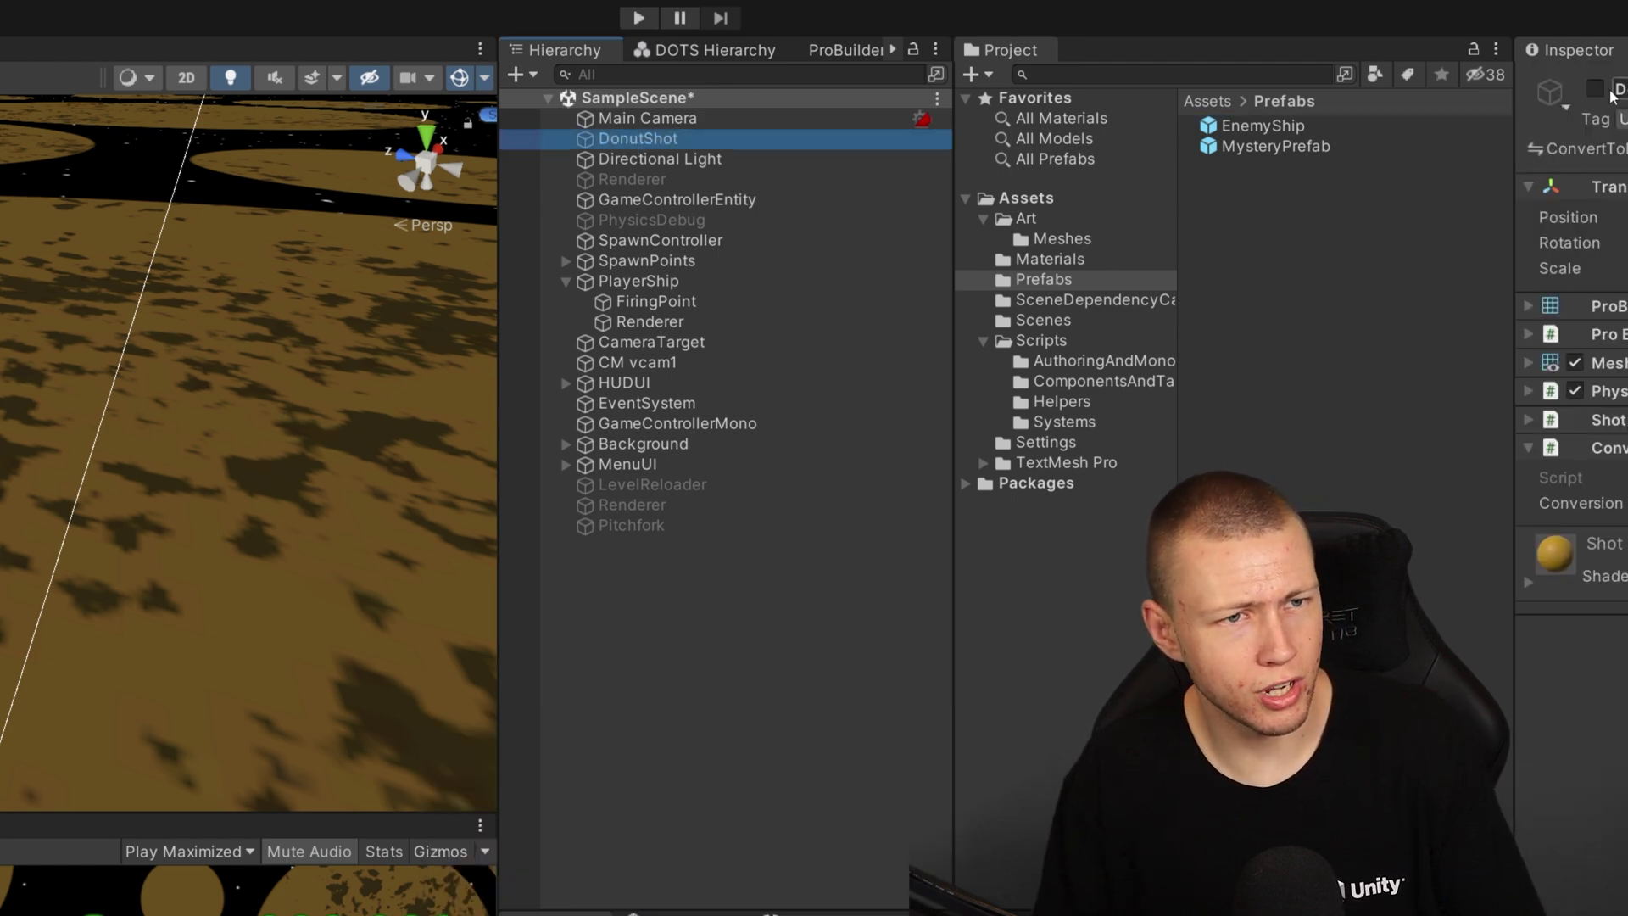
left_click(1601, 91)
left_click(649, 139)
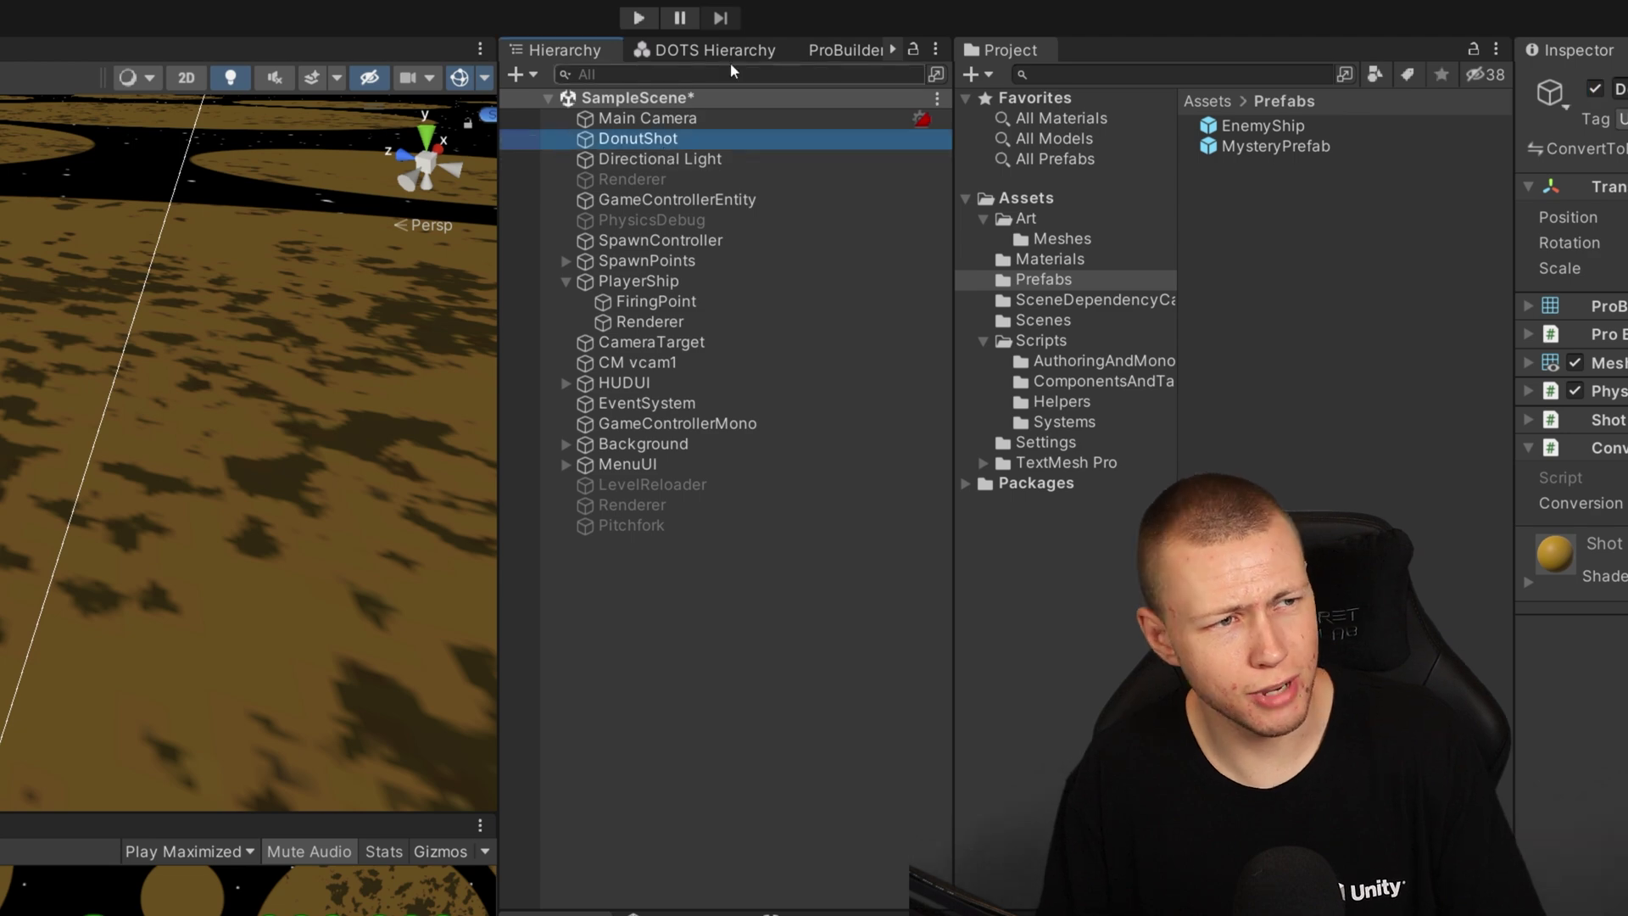
- Export the DonutShot object from ProBuilder in Prefab format as DonutShot.prefab into the project's Assets/Prefabs folder
left_click(835, 51)
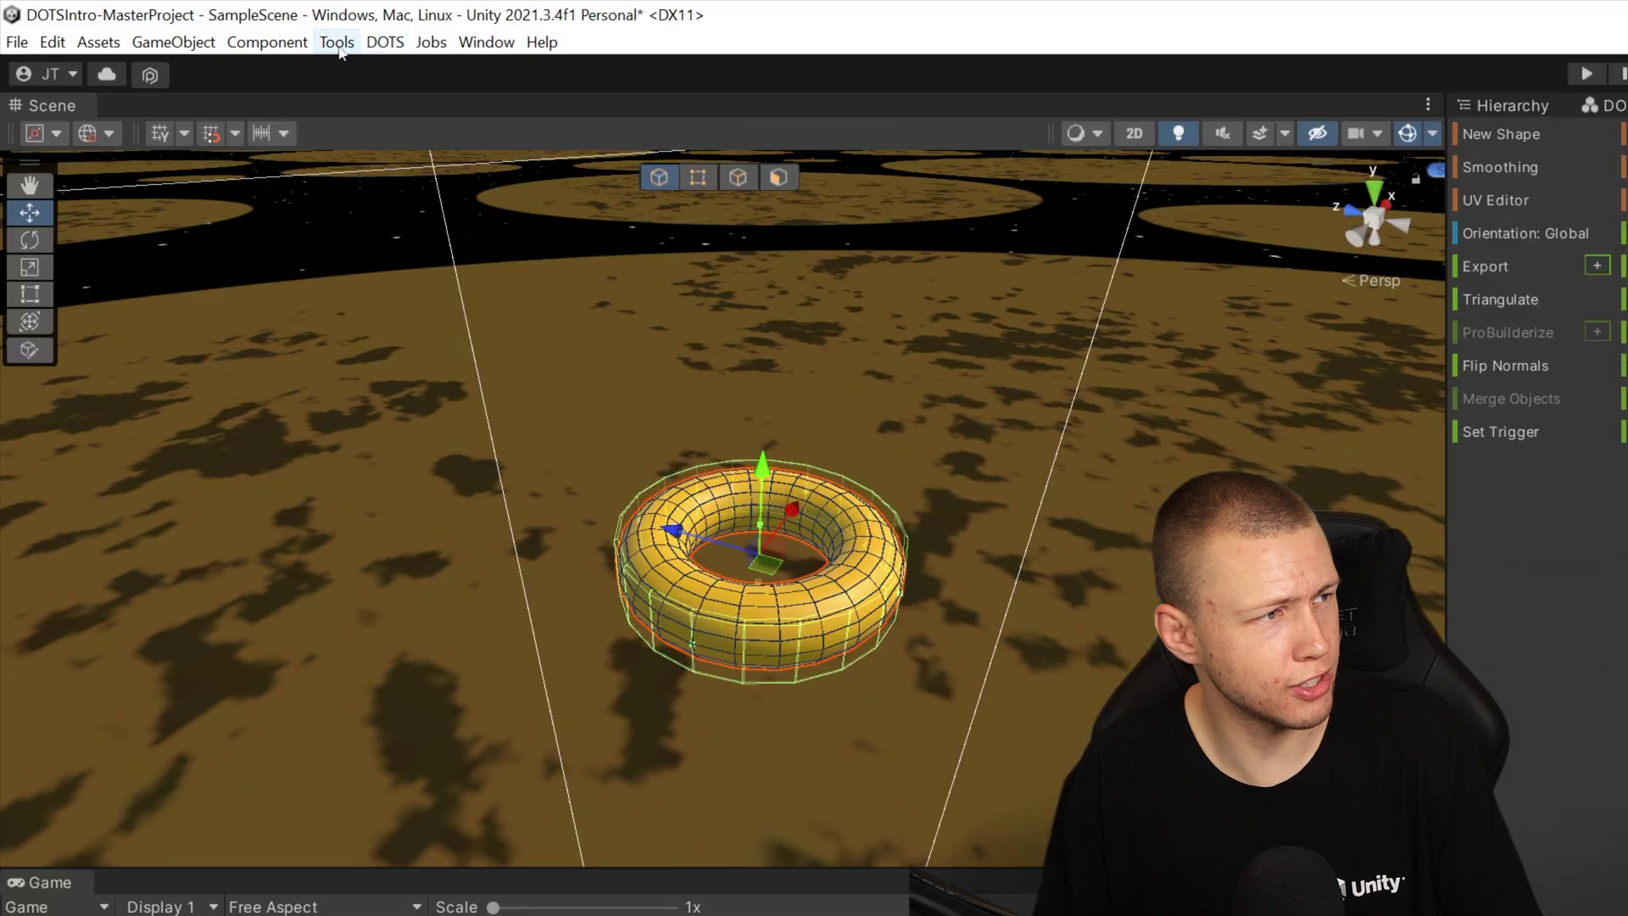
left_click(336, 44)
mouse_move(398, 71)
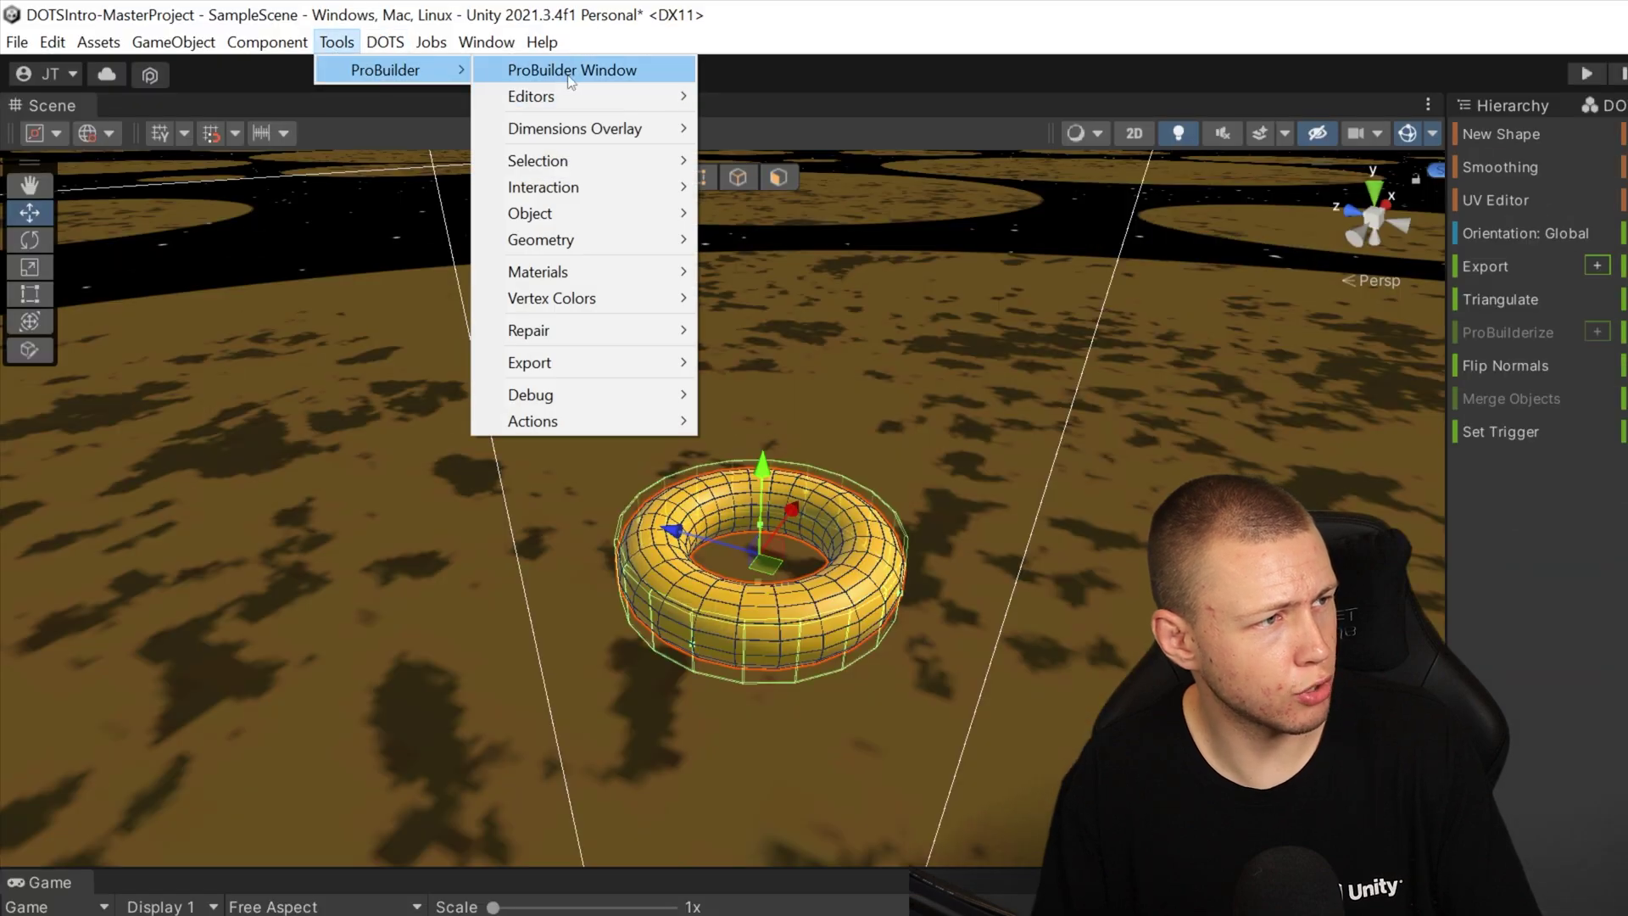
left_click(956, 18)
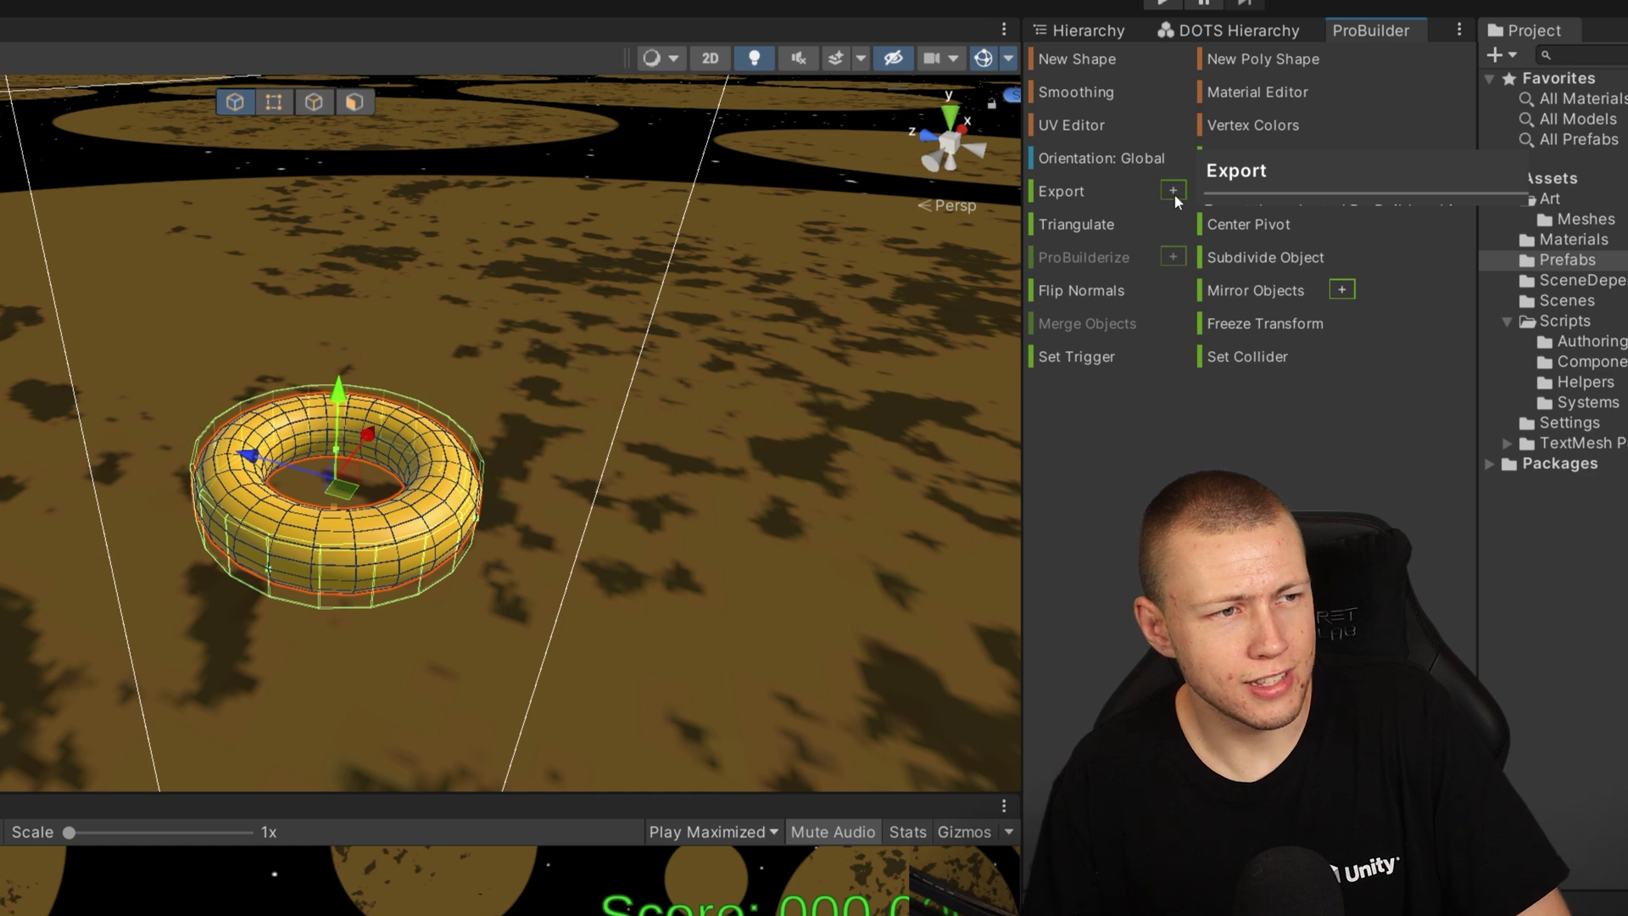
left_click(1173, 191)
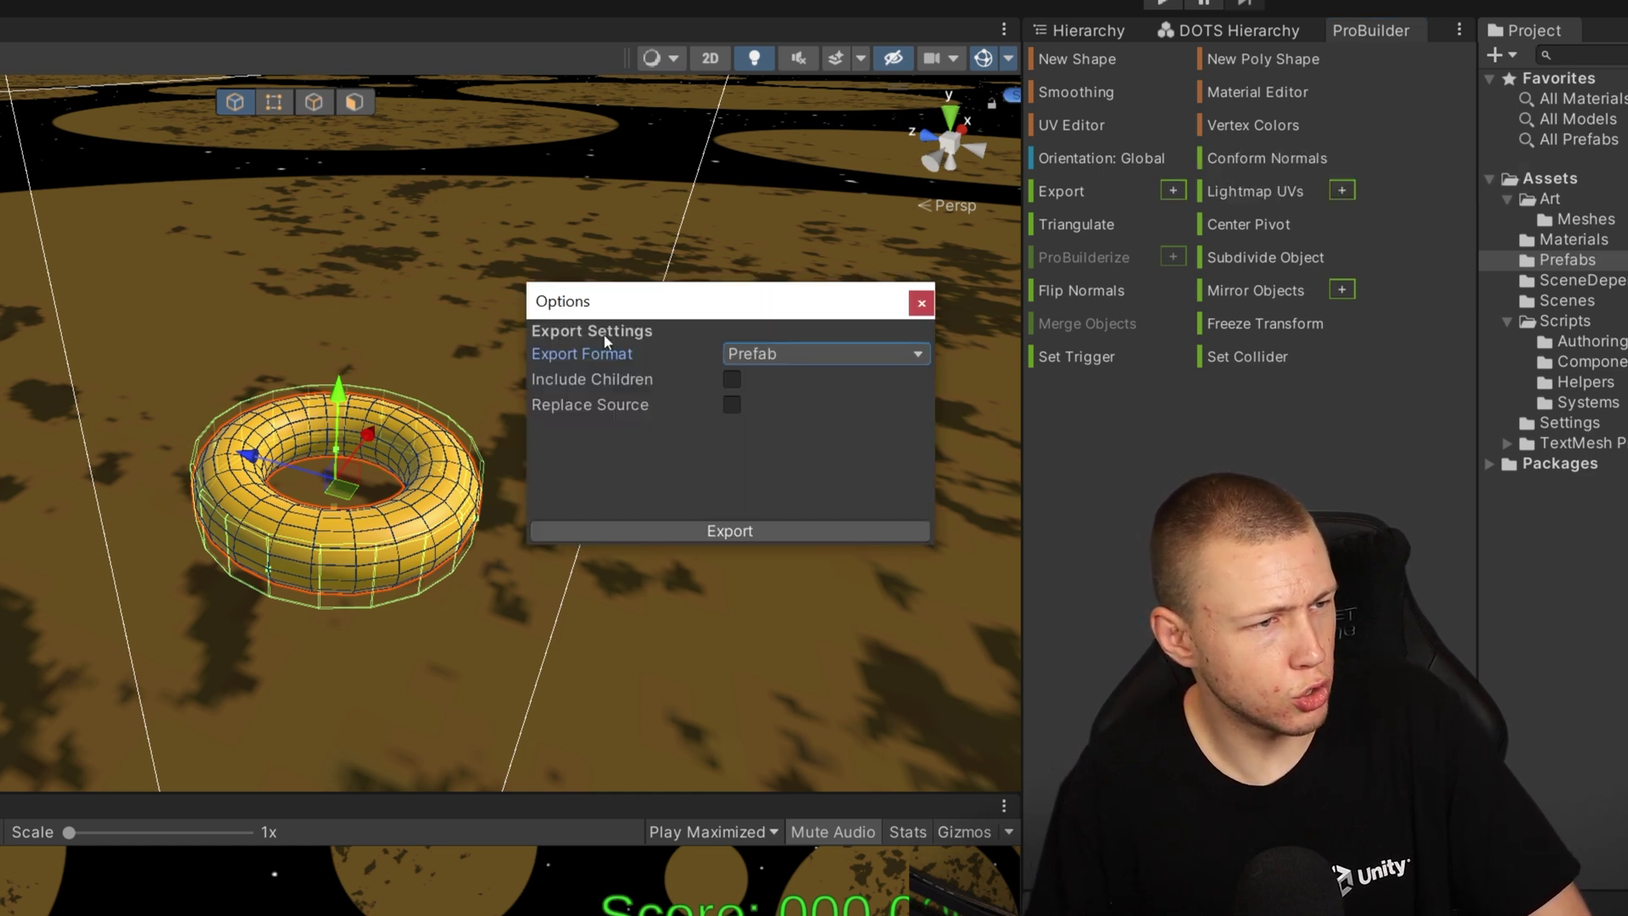
left_click(837, 354)
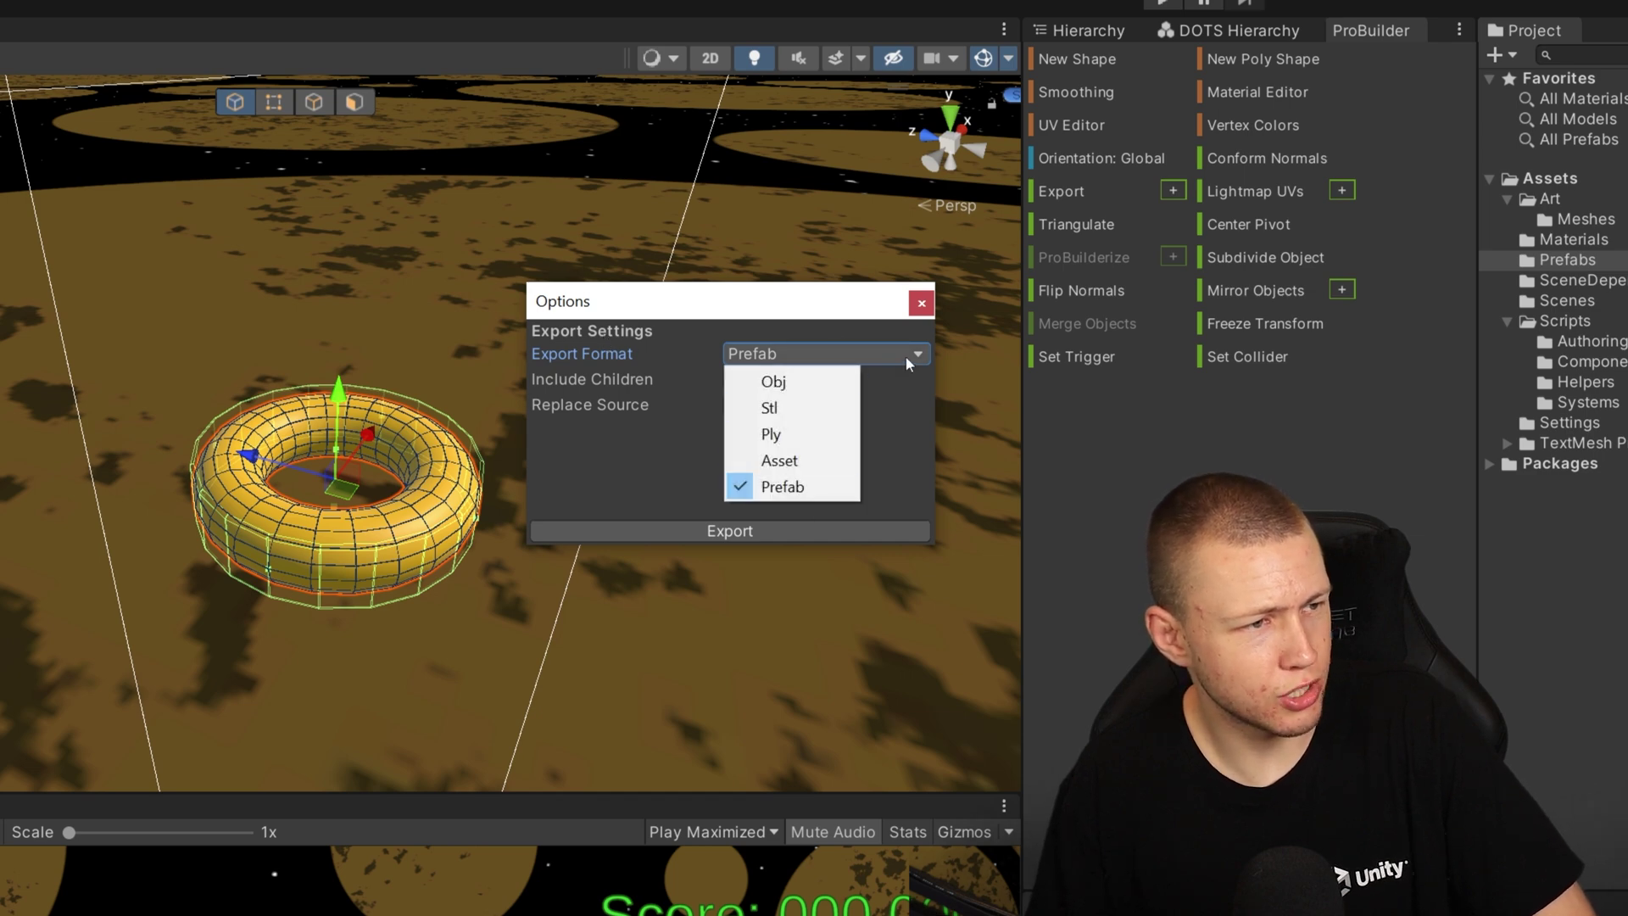
left_click(803, 487)
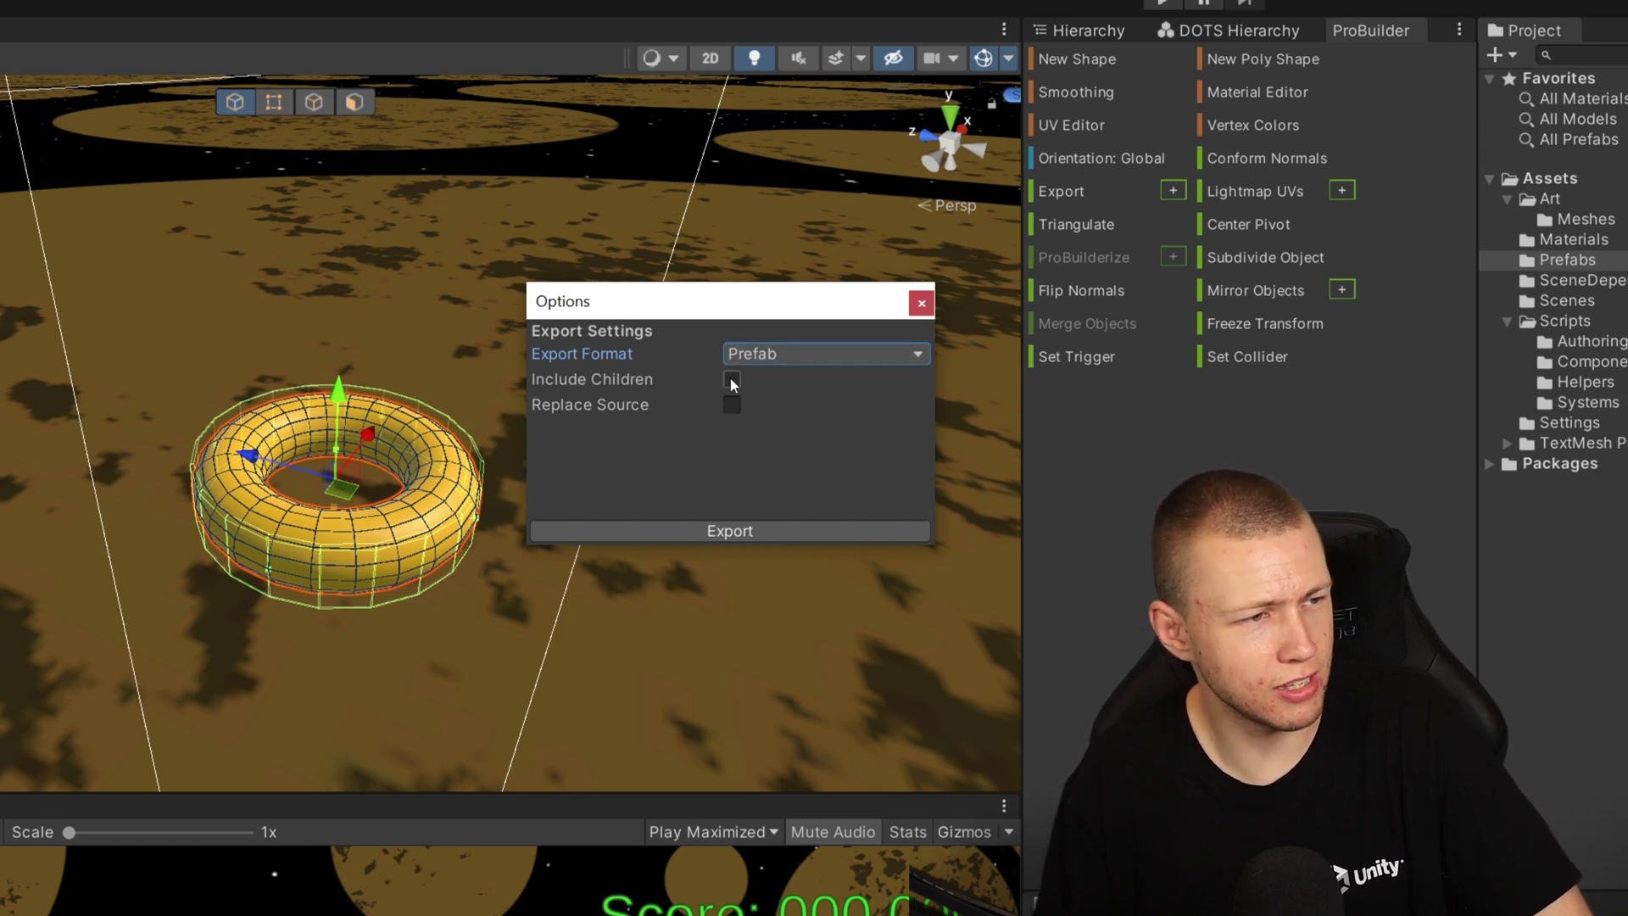
left_click(729, 532)
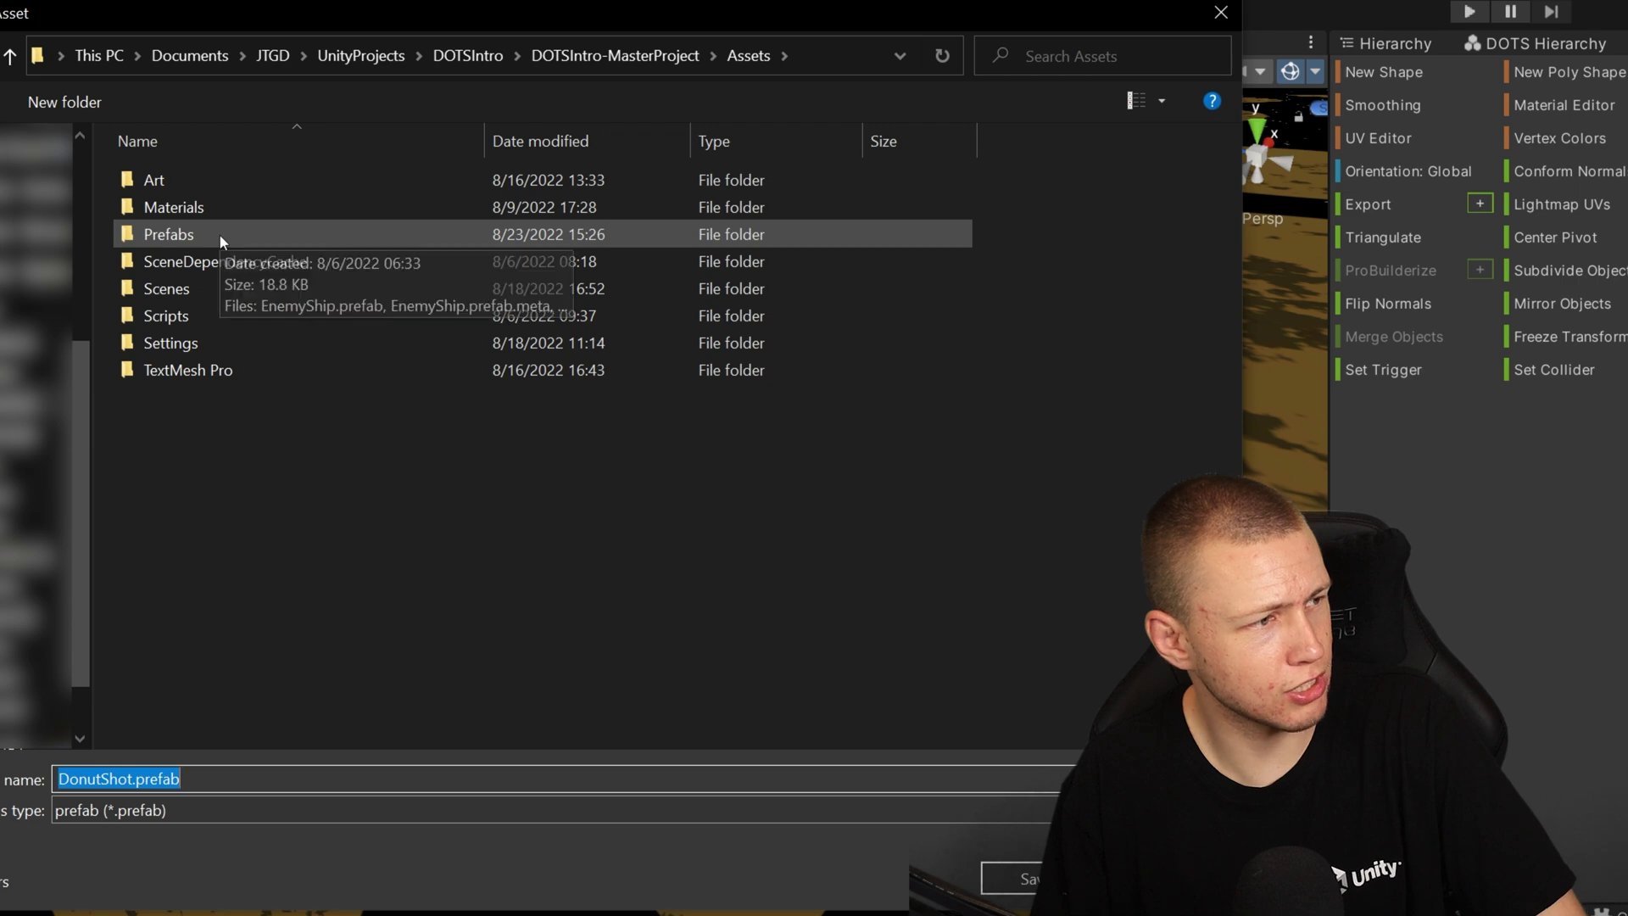
double_click(220, 238)
left_click(1017, 878)
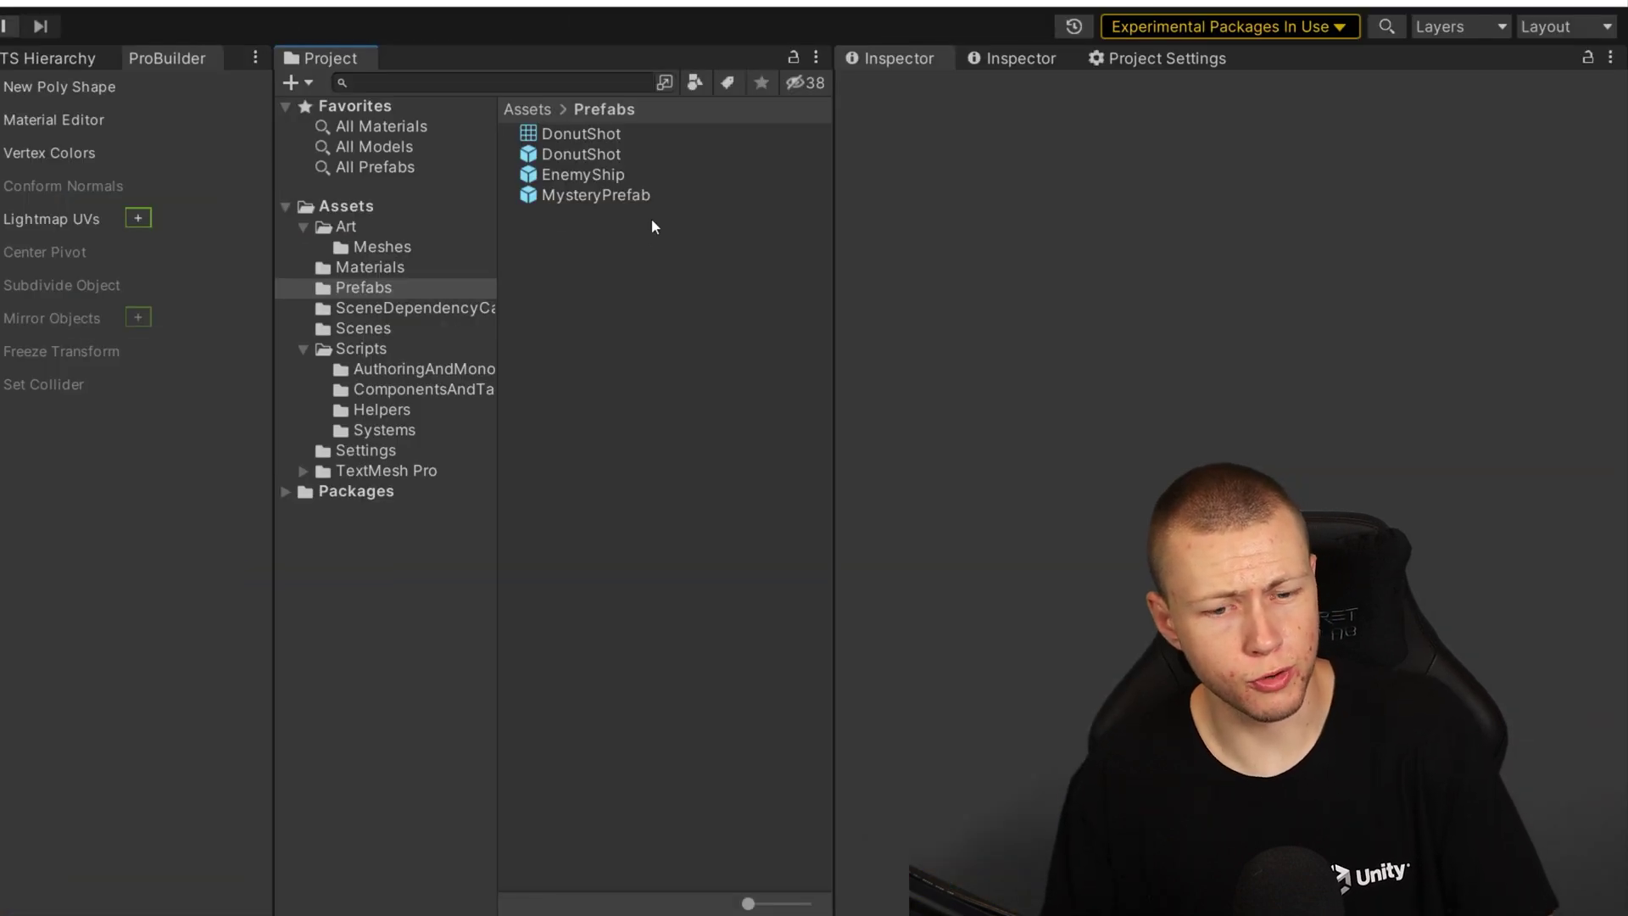
- Move the exported DonutShot mesh asset from the Prefabs folder into Art/Meshes
left_click(608, 139)
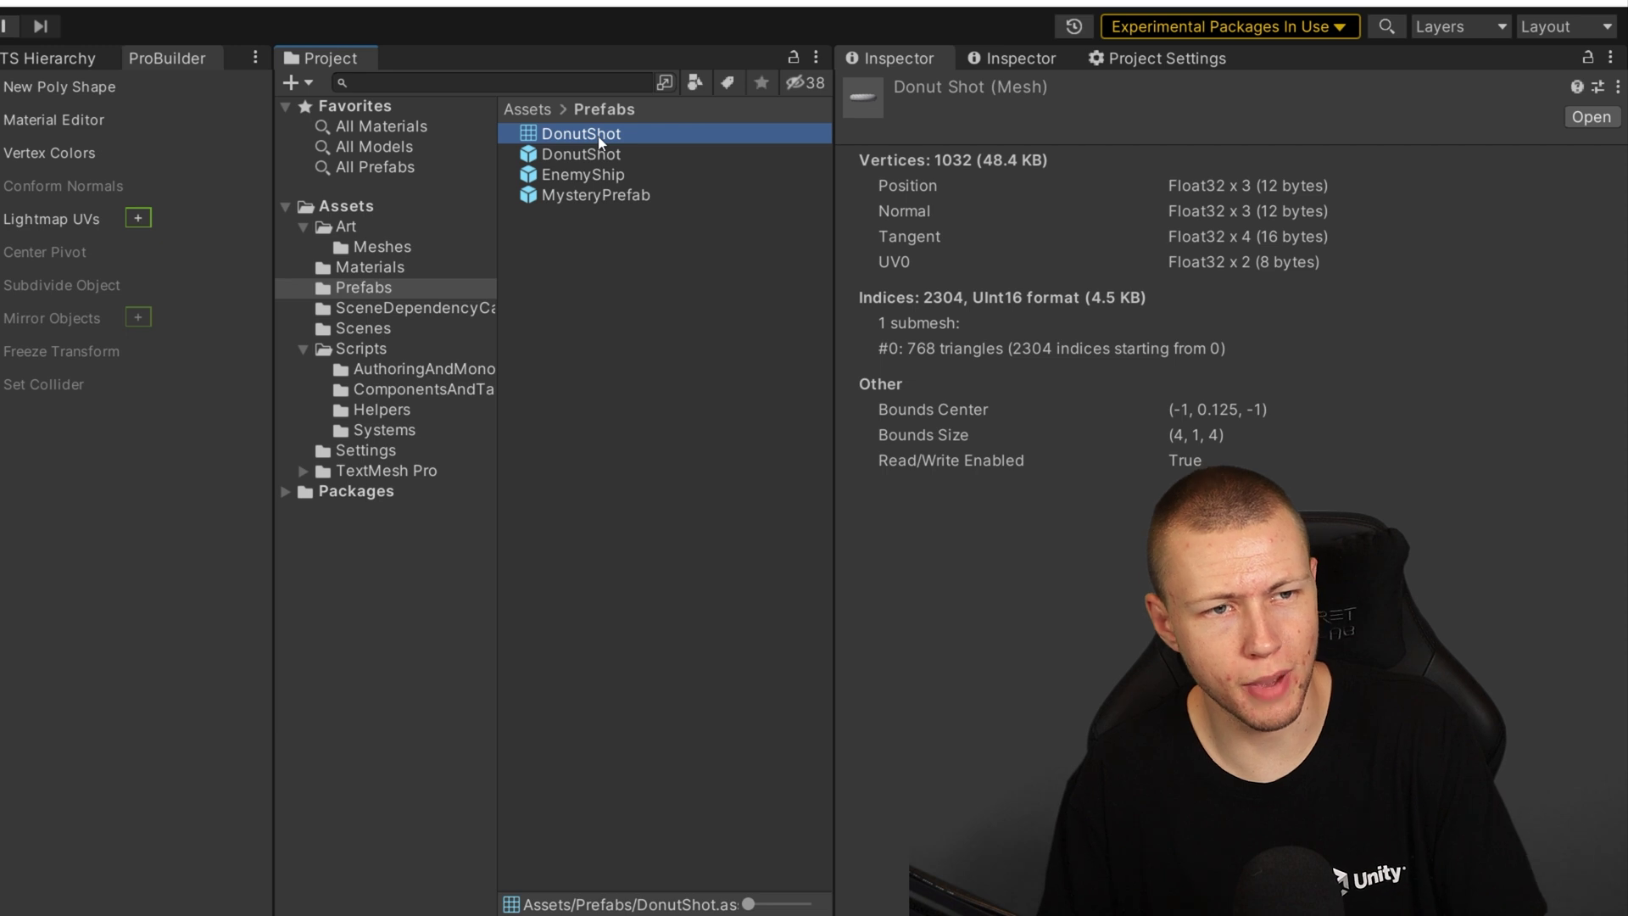
left_click_drag(600, 144, 675, 141)
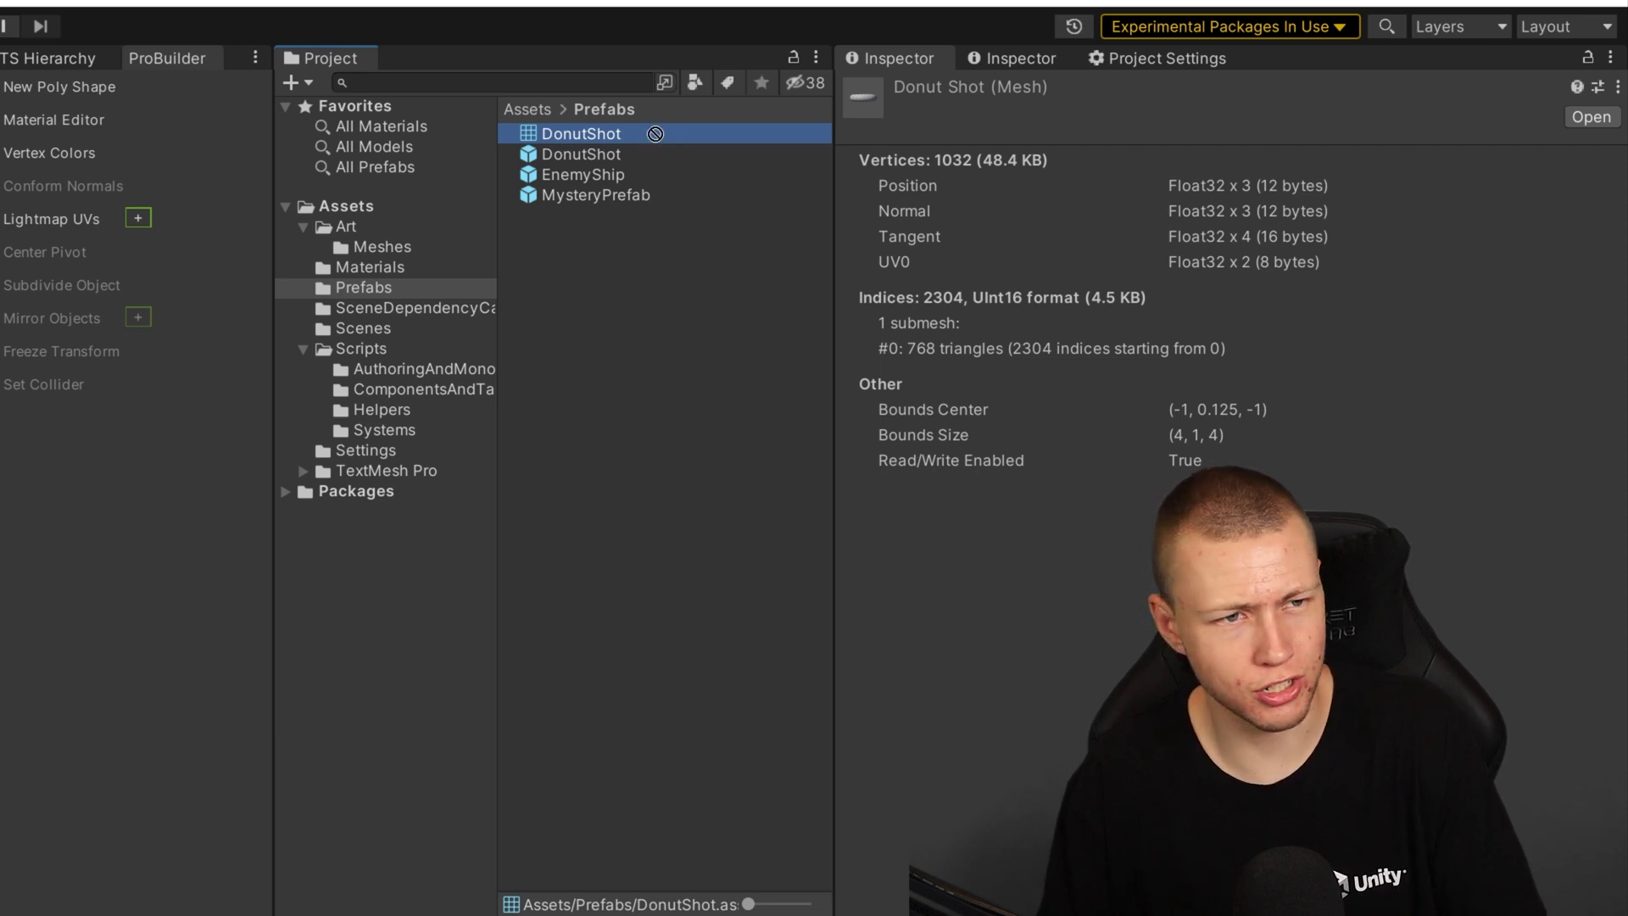
left_click_drag(637, 133, 394, 251)
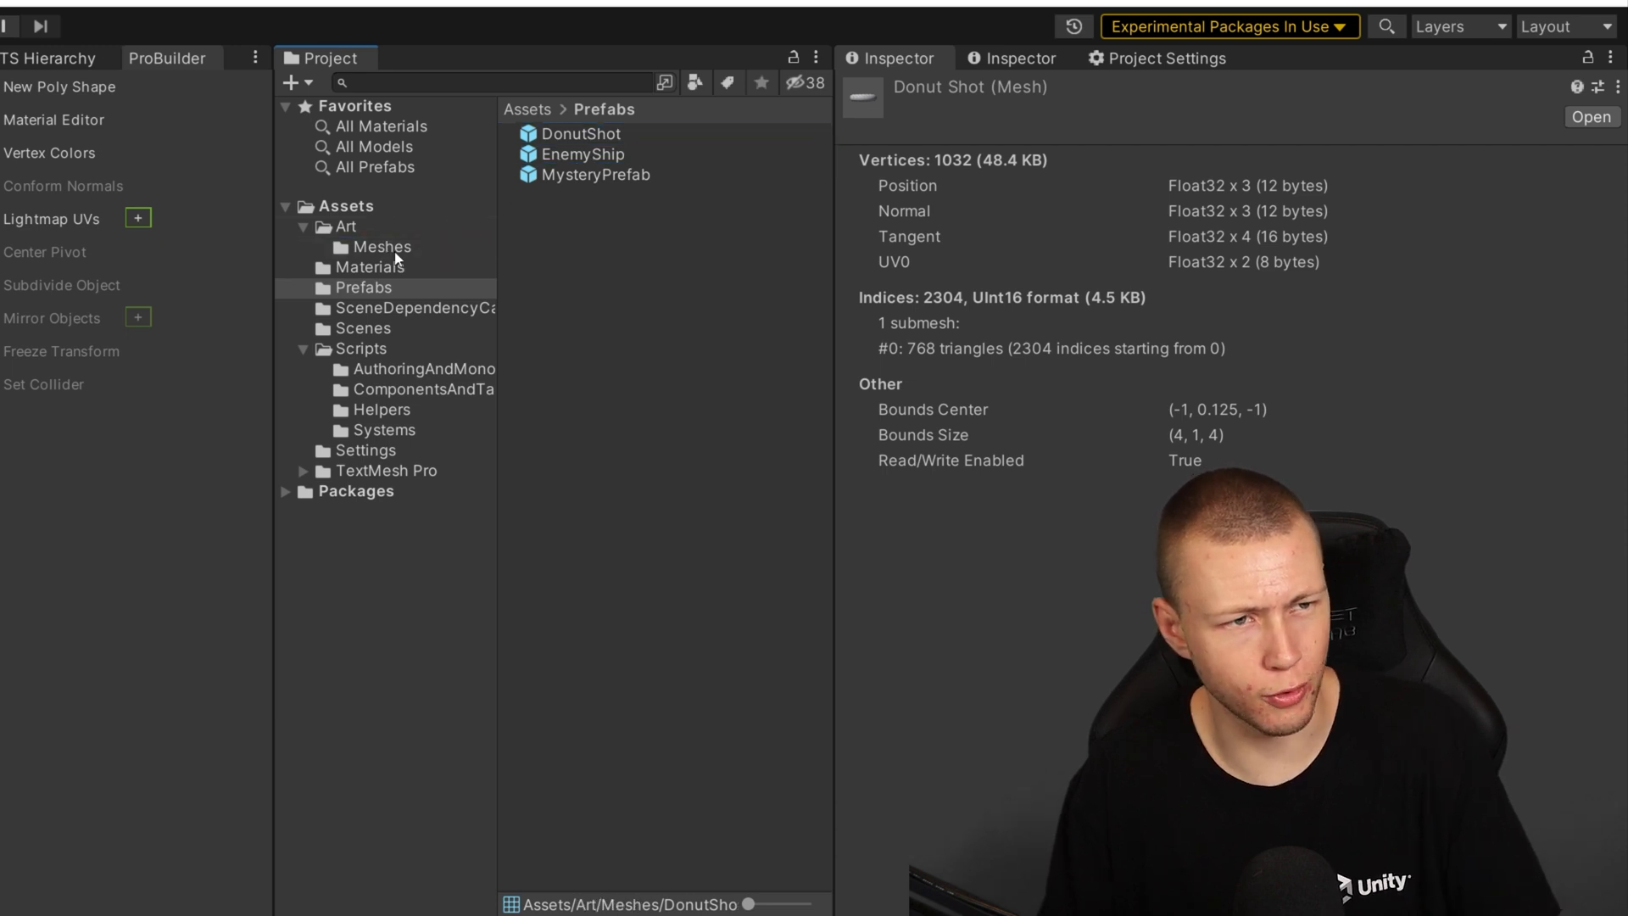
- Examine the exported DonutShot prefab's Mesh Renderer, Physics Shape, Shot Authoring and Convert To Entity components
left_click(584, 134)
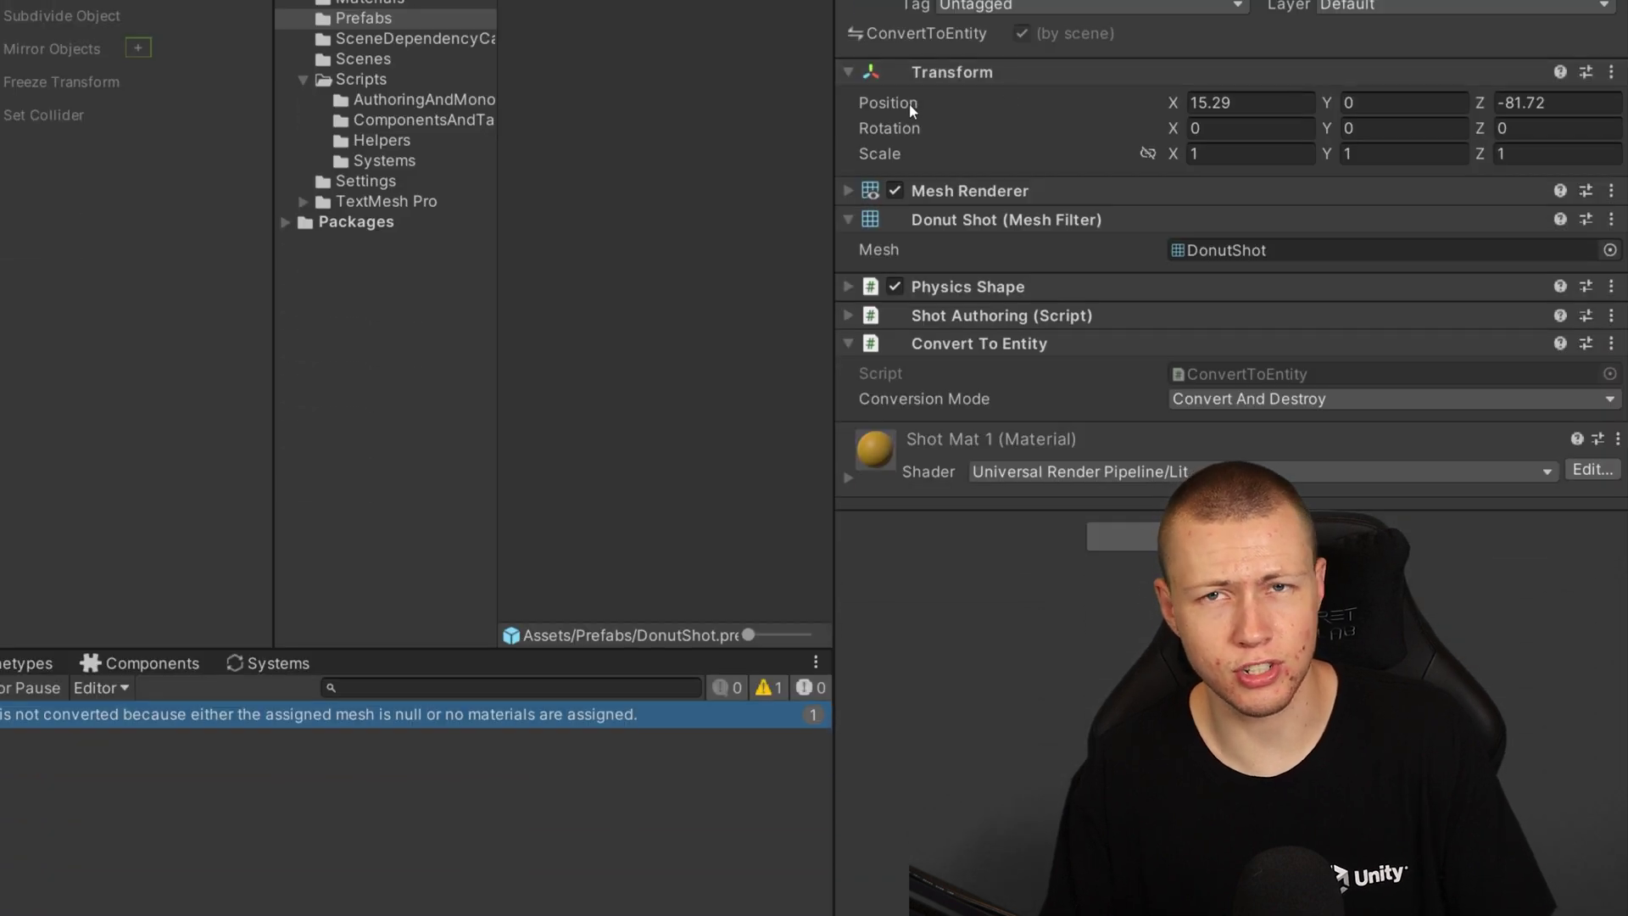
left_click(996, 187)
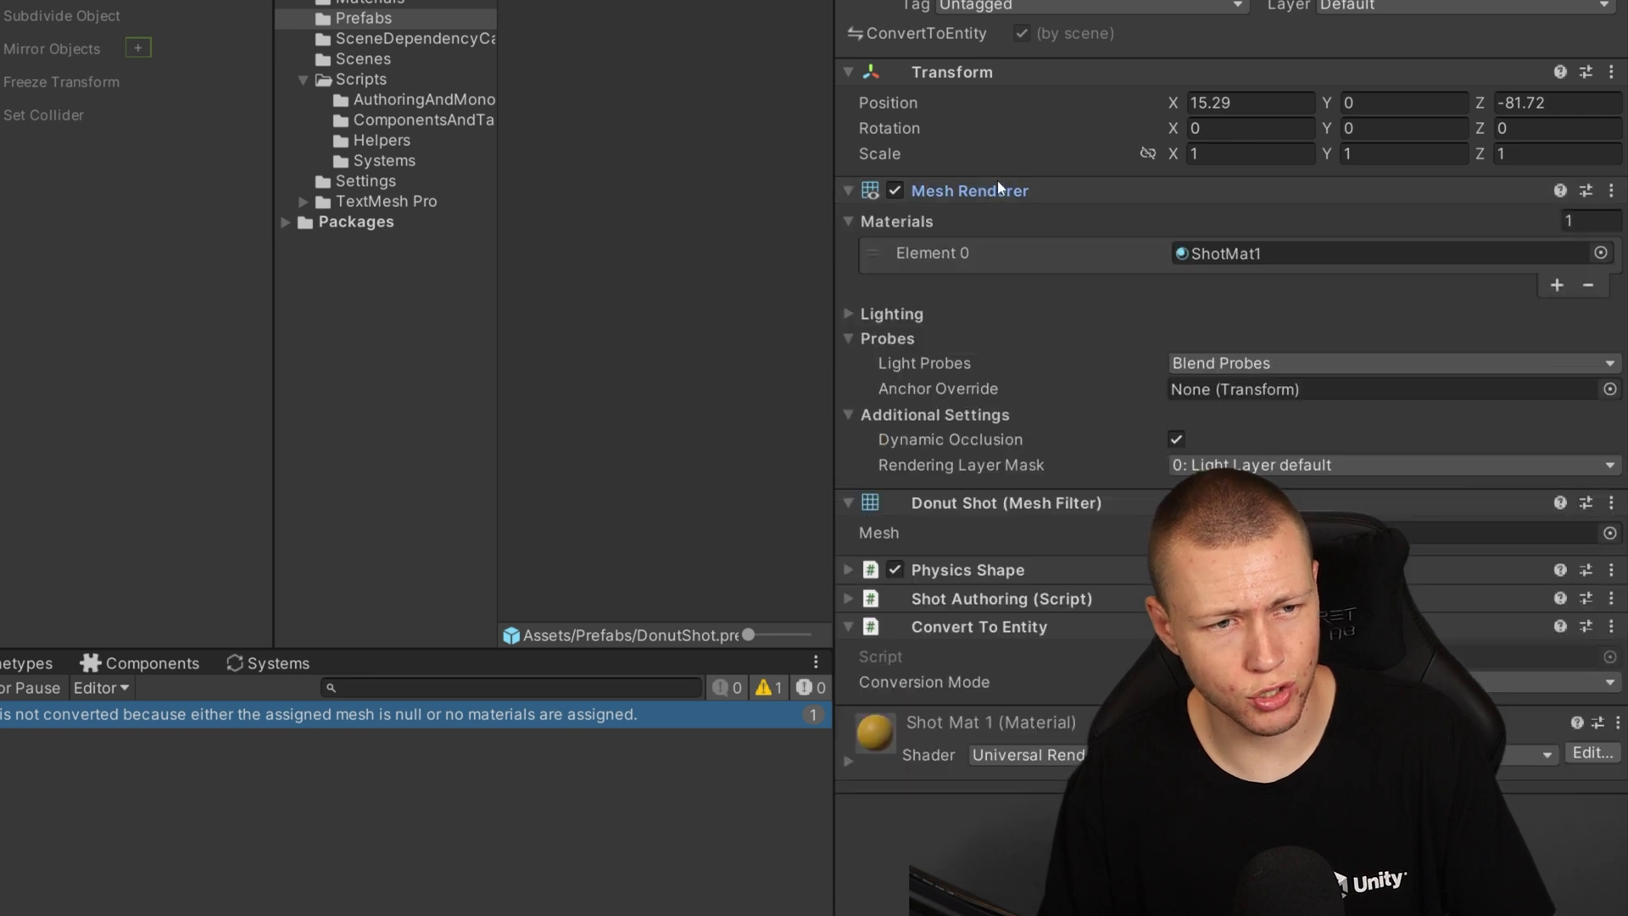
left_click(997, 187)
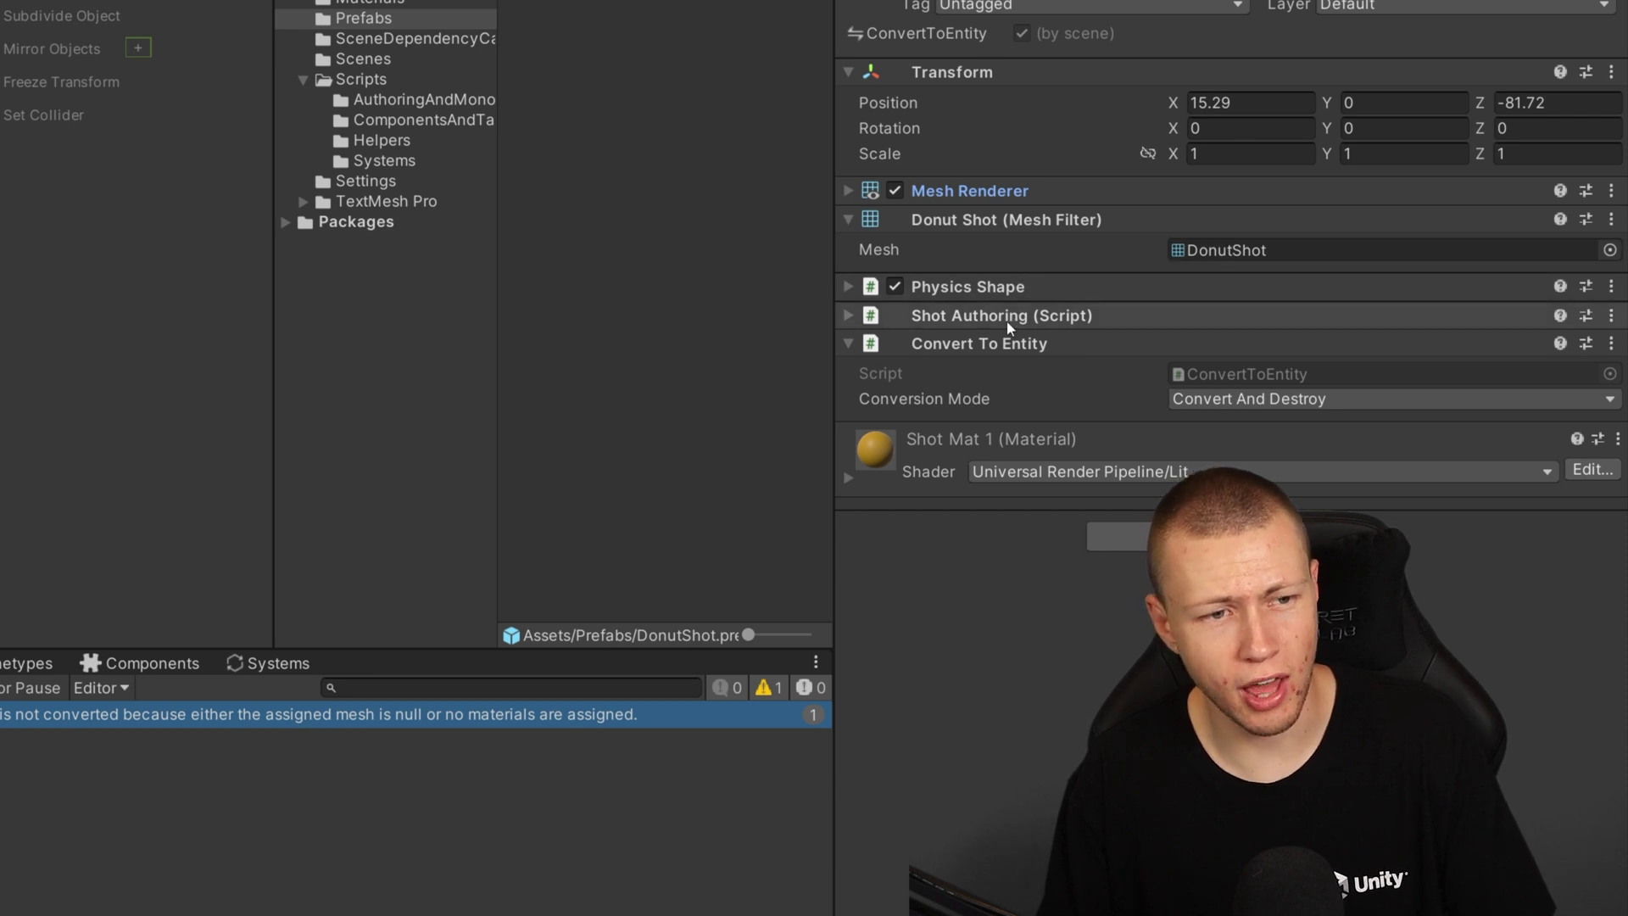
left_click(1010, 289)
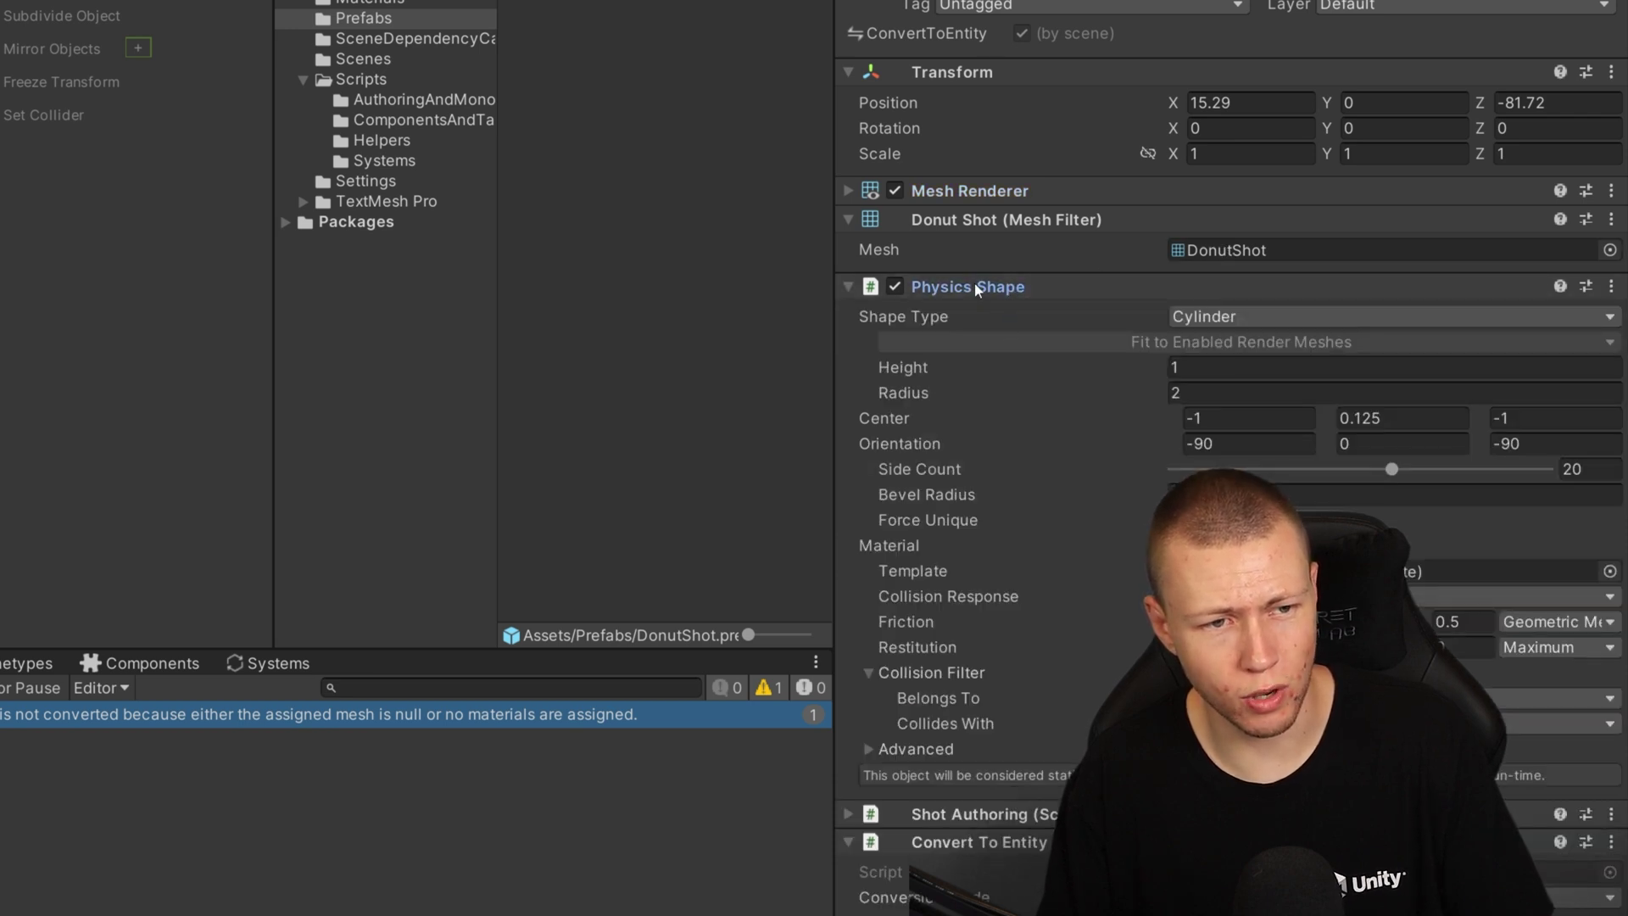
left_click(975, 286)
left_click(1013, 317)
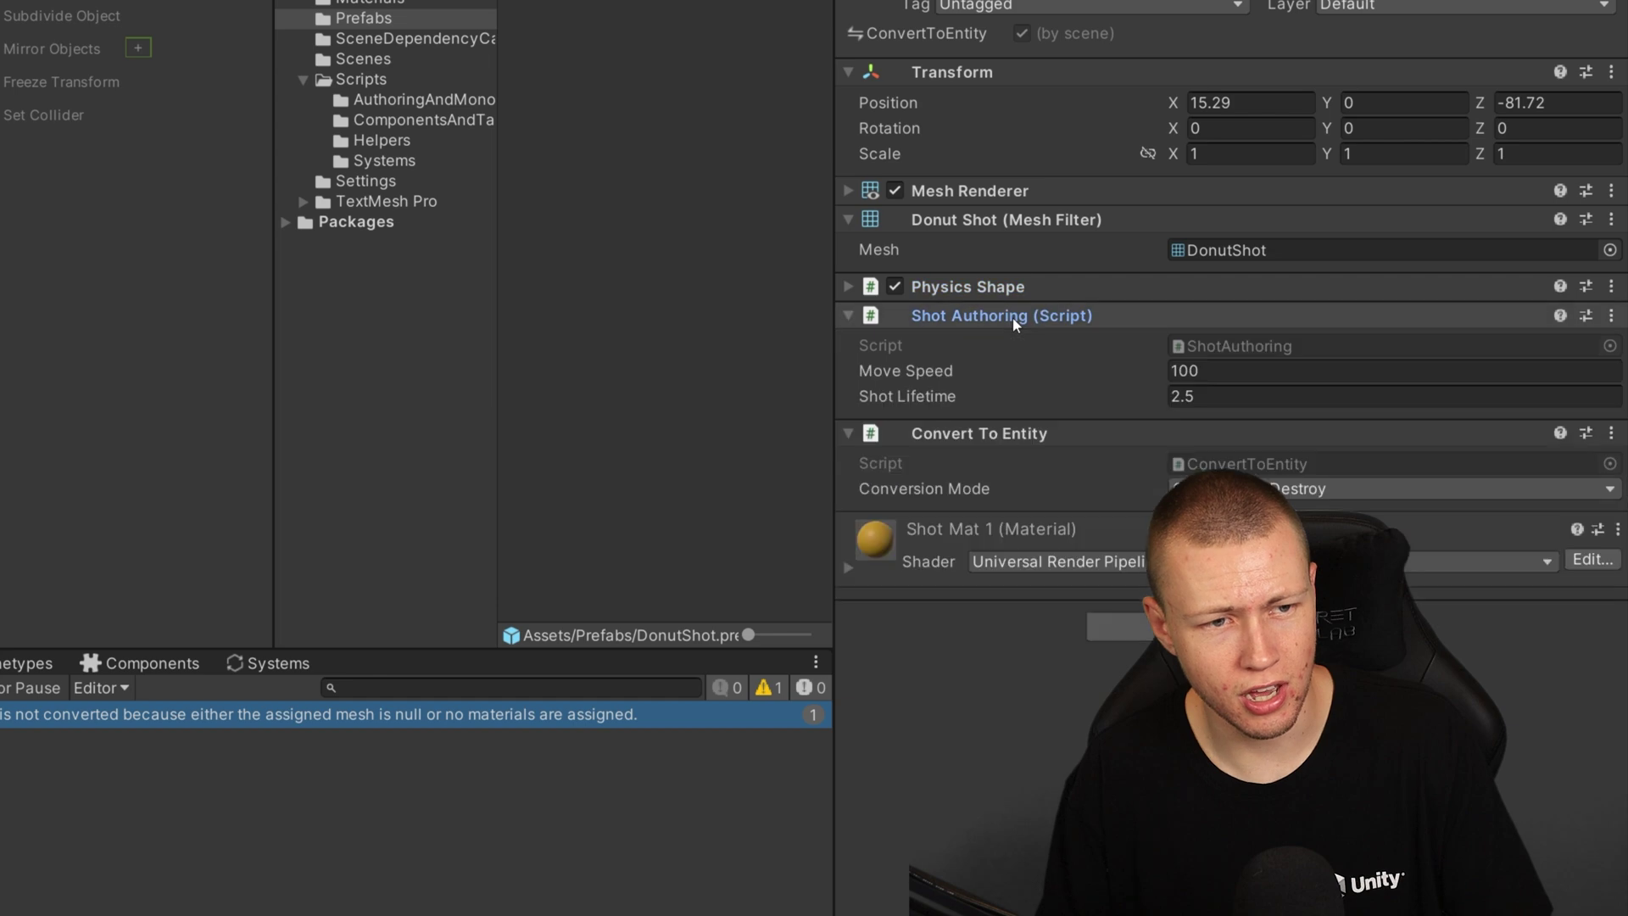
left_click(1013, 434)
left_click(1013, 434)
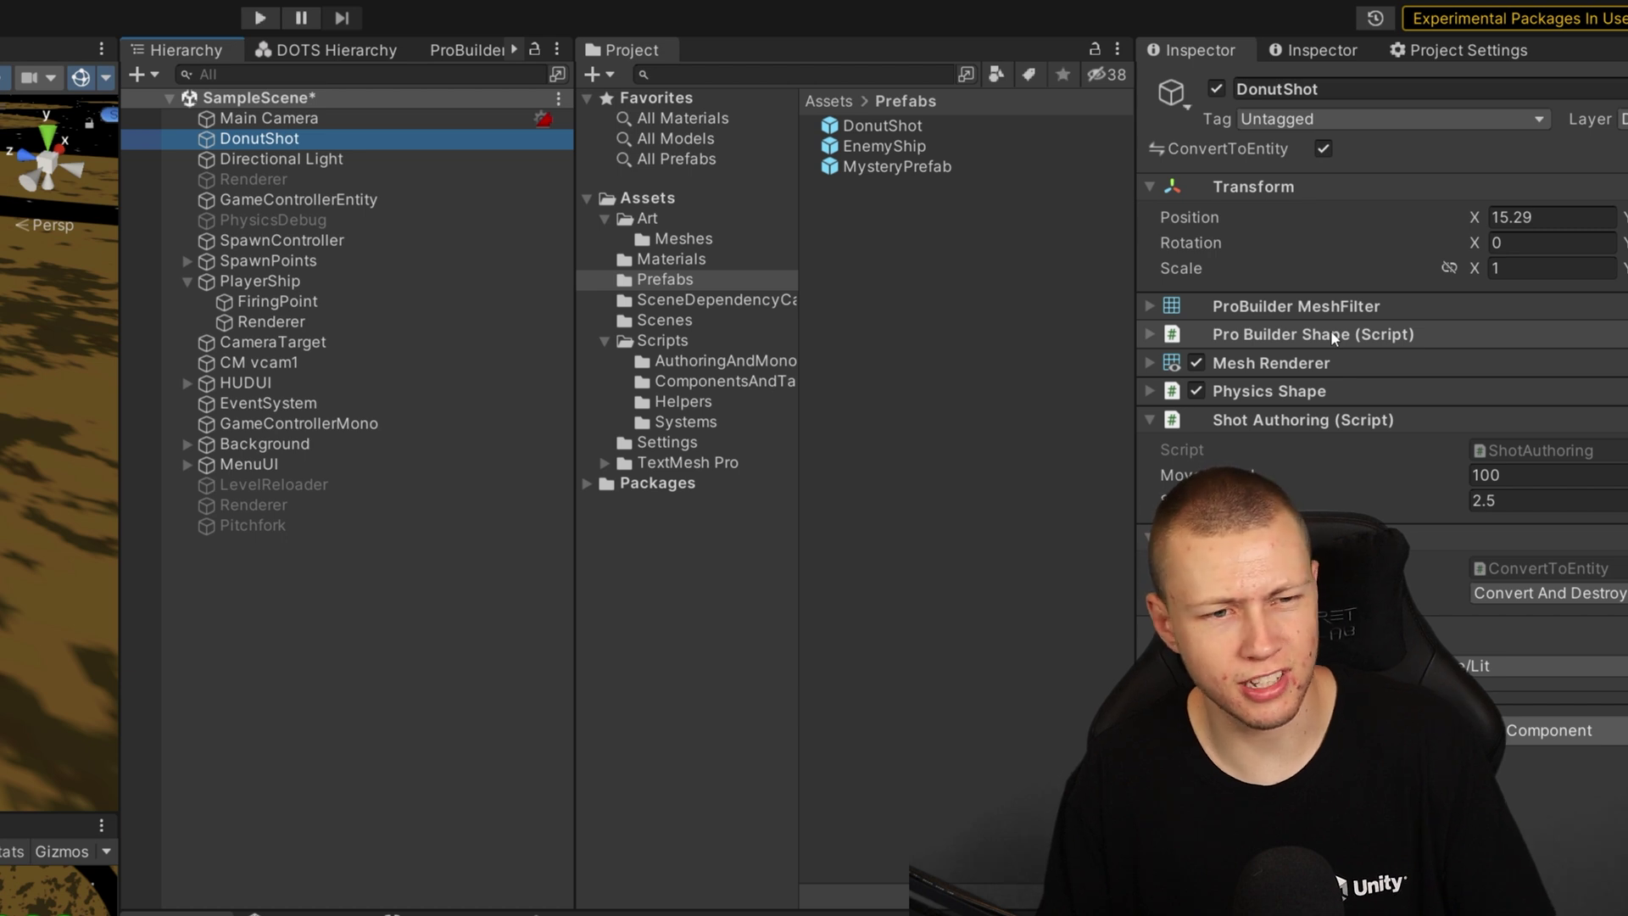
- Deactivate the DonutShot object in the scene and assign the exported DonutShot prefab as GameControllerEntity's shot prefab
left_click(1216, 89)
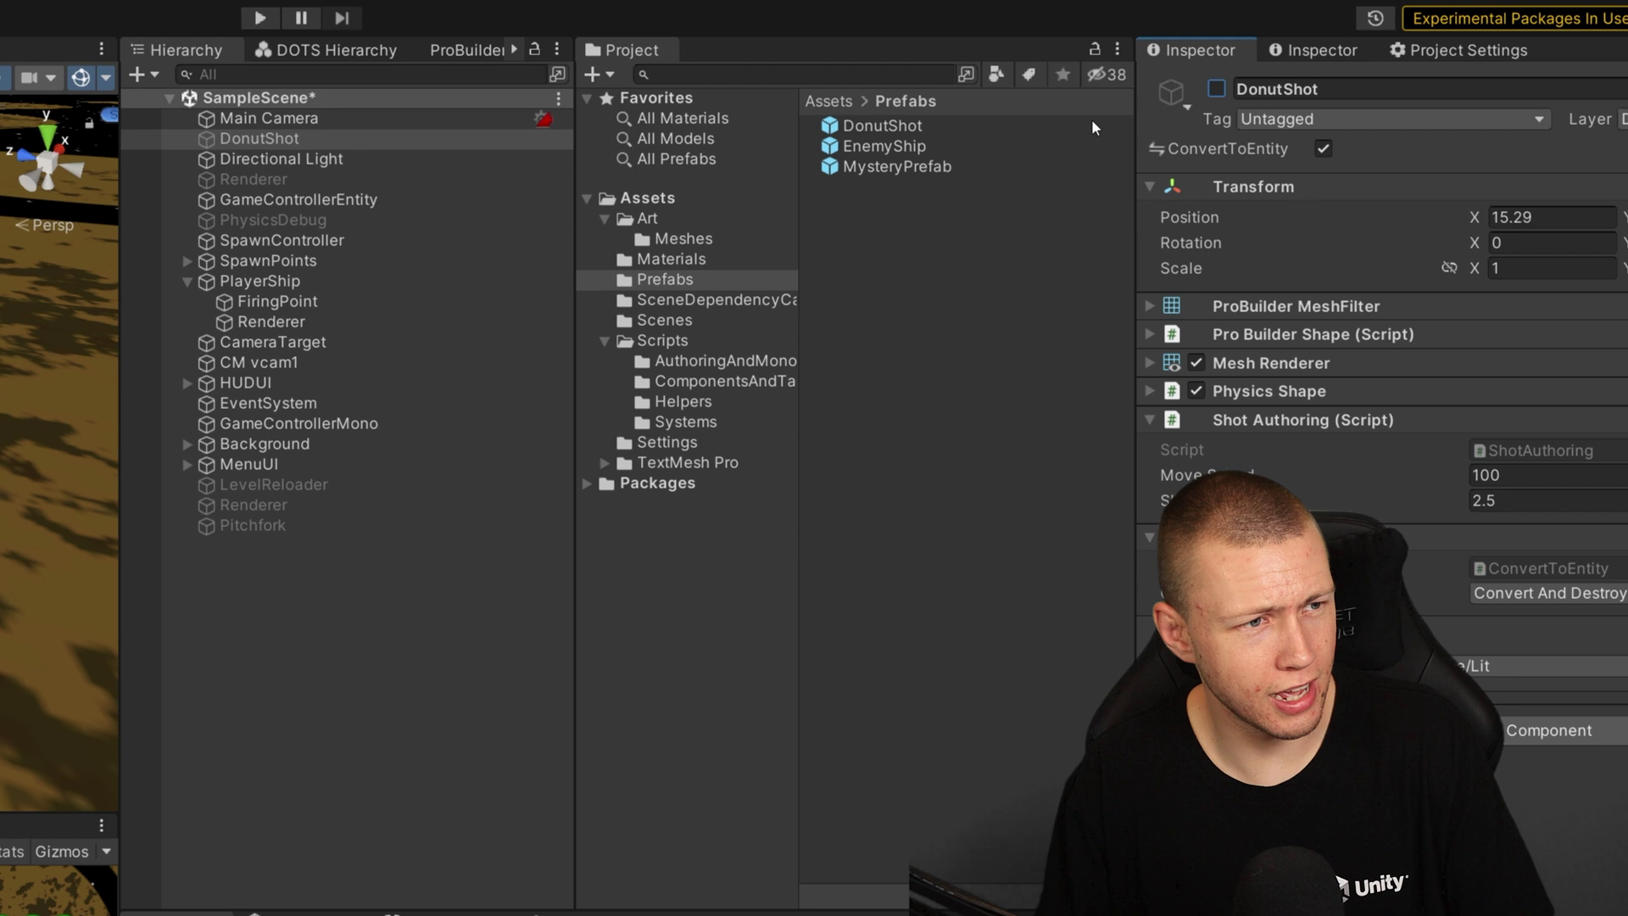
left_click(325, 203)
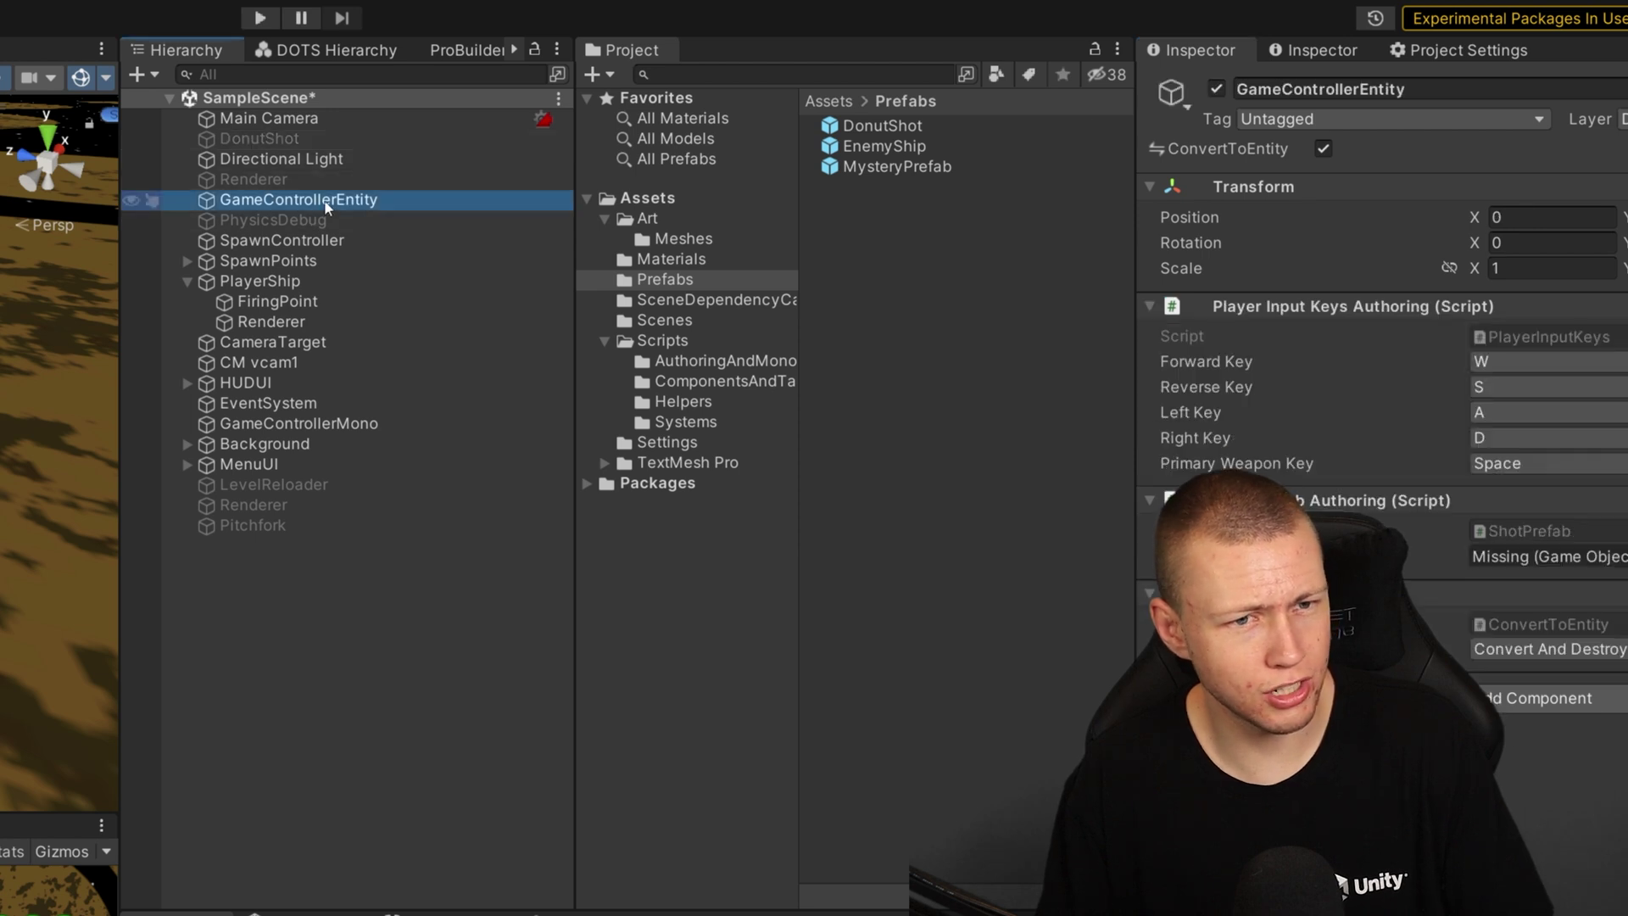
left_click_drag(881, 126, 1514, 558)
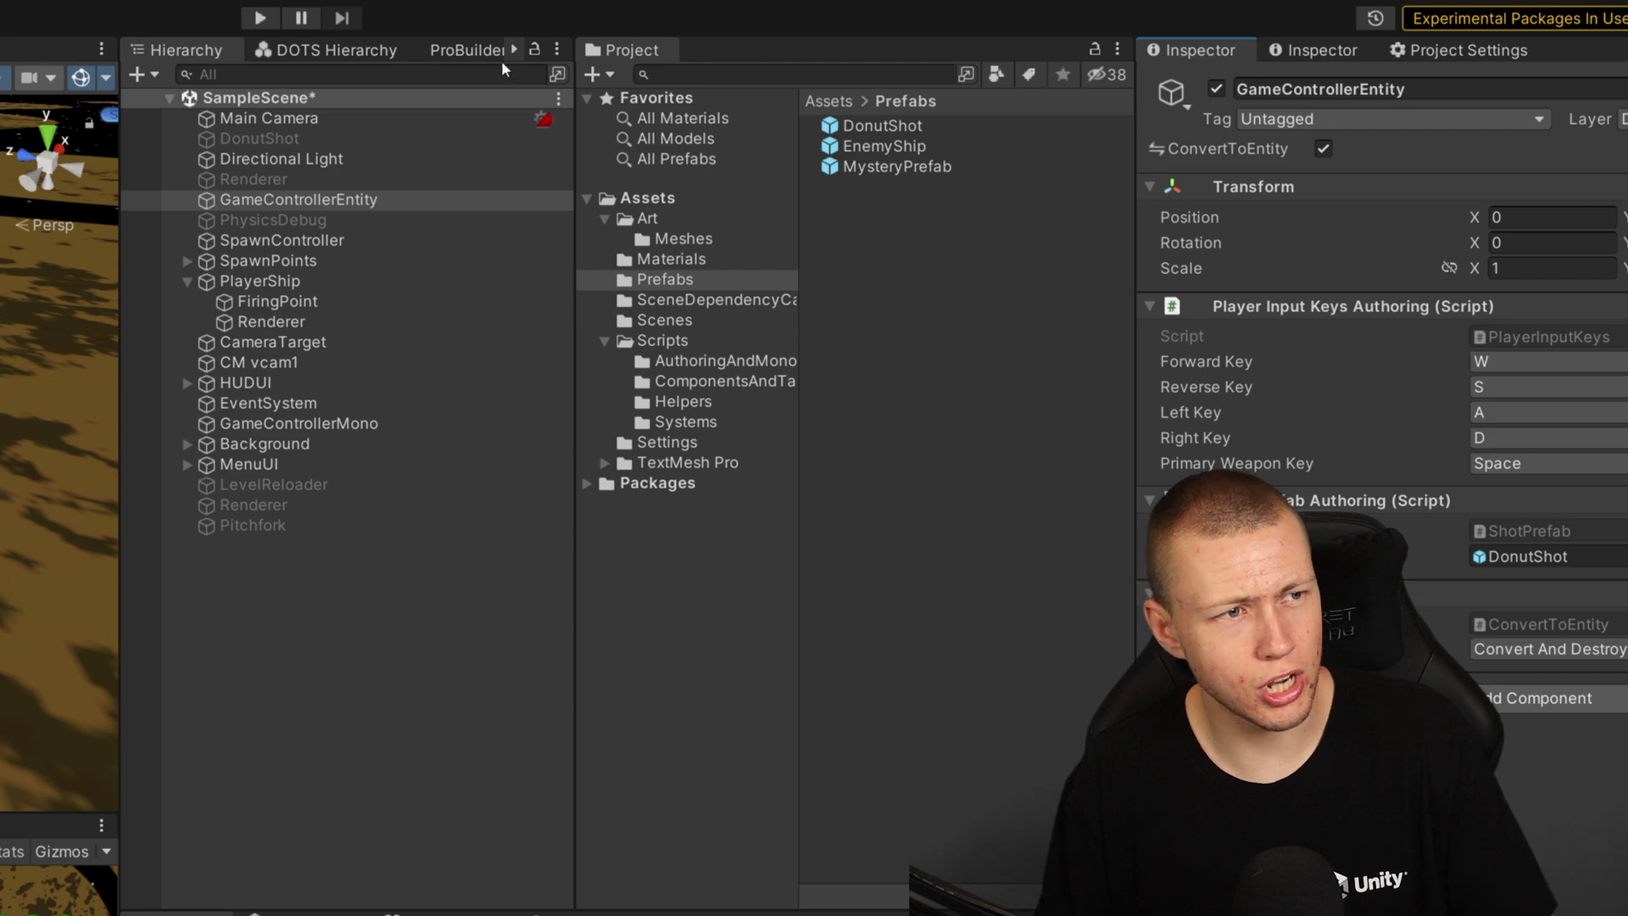
- Play the scene, flying the ship around and firing shots in different directions to test the donut rendering
left_click(262, 18)
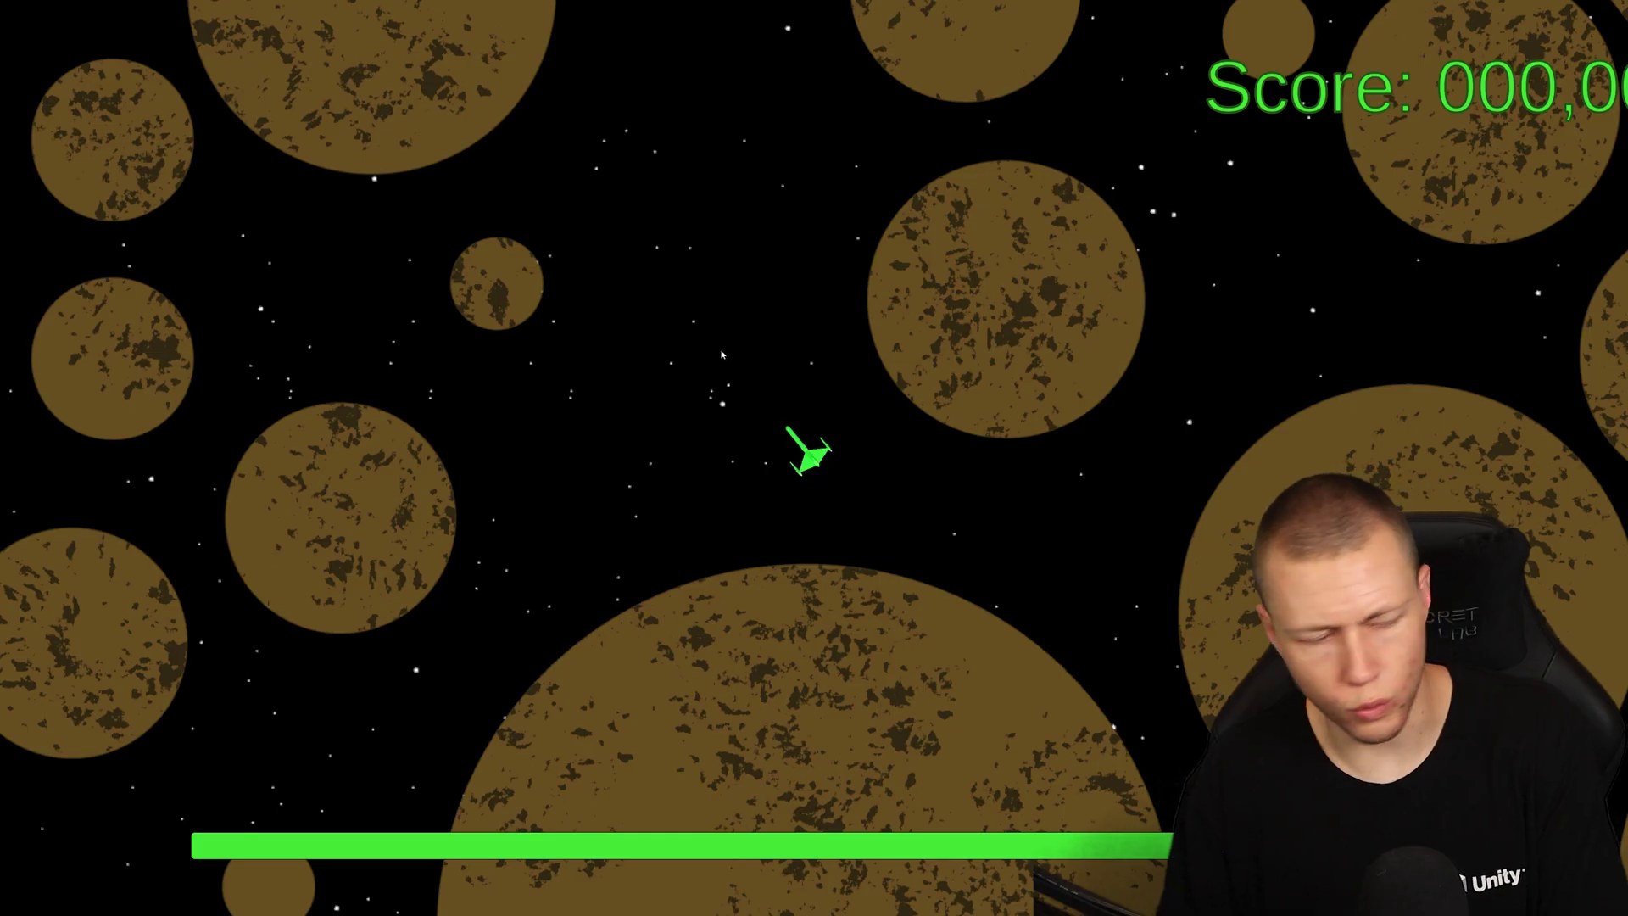
key("w")
left_click(623, 363)
key("a")
left_click(623, 362)
left_click(624, 386)
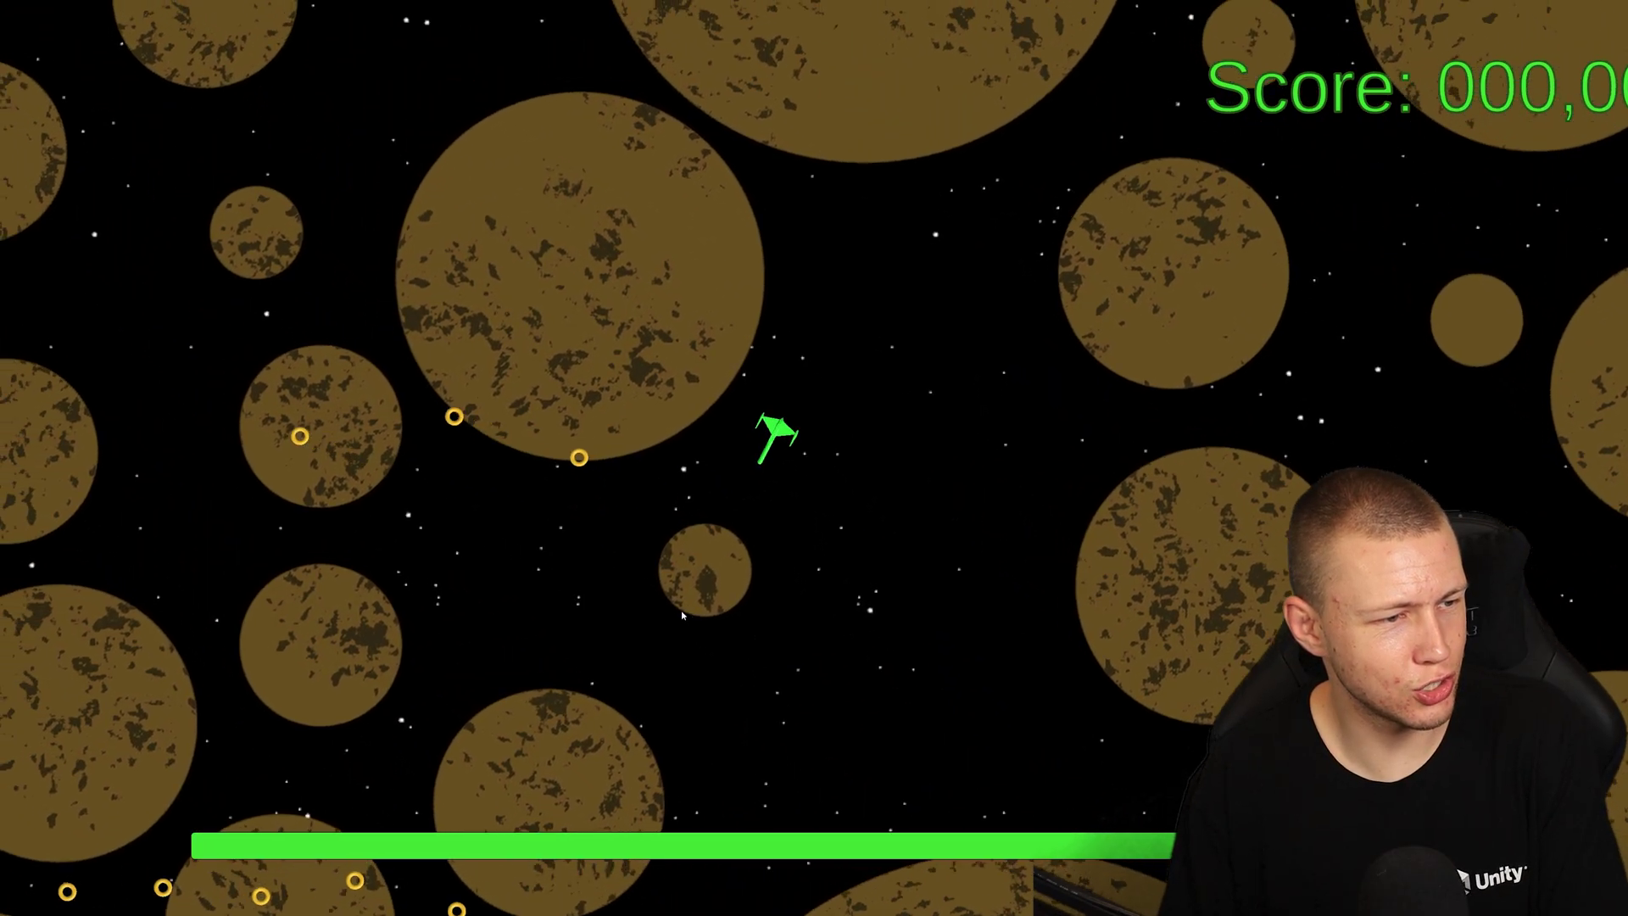
left_click(680, 612)
key("w")
left_click(679, 612)
left_click(652, 661)
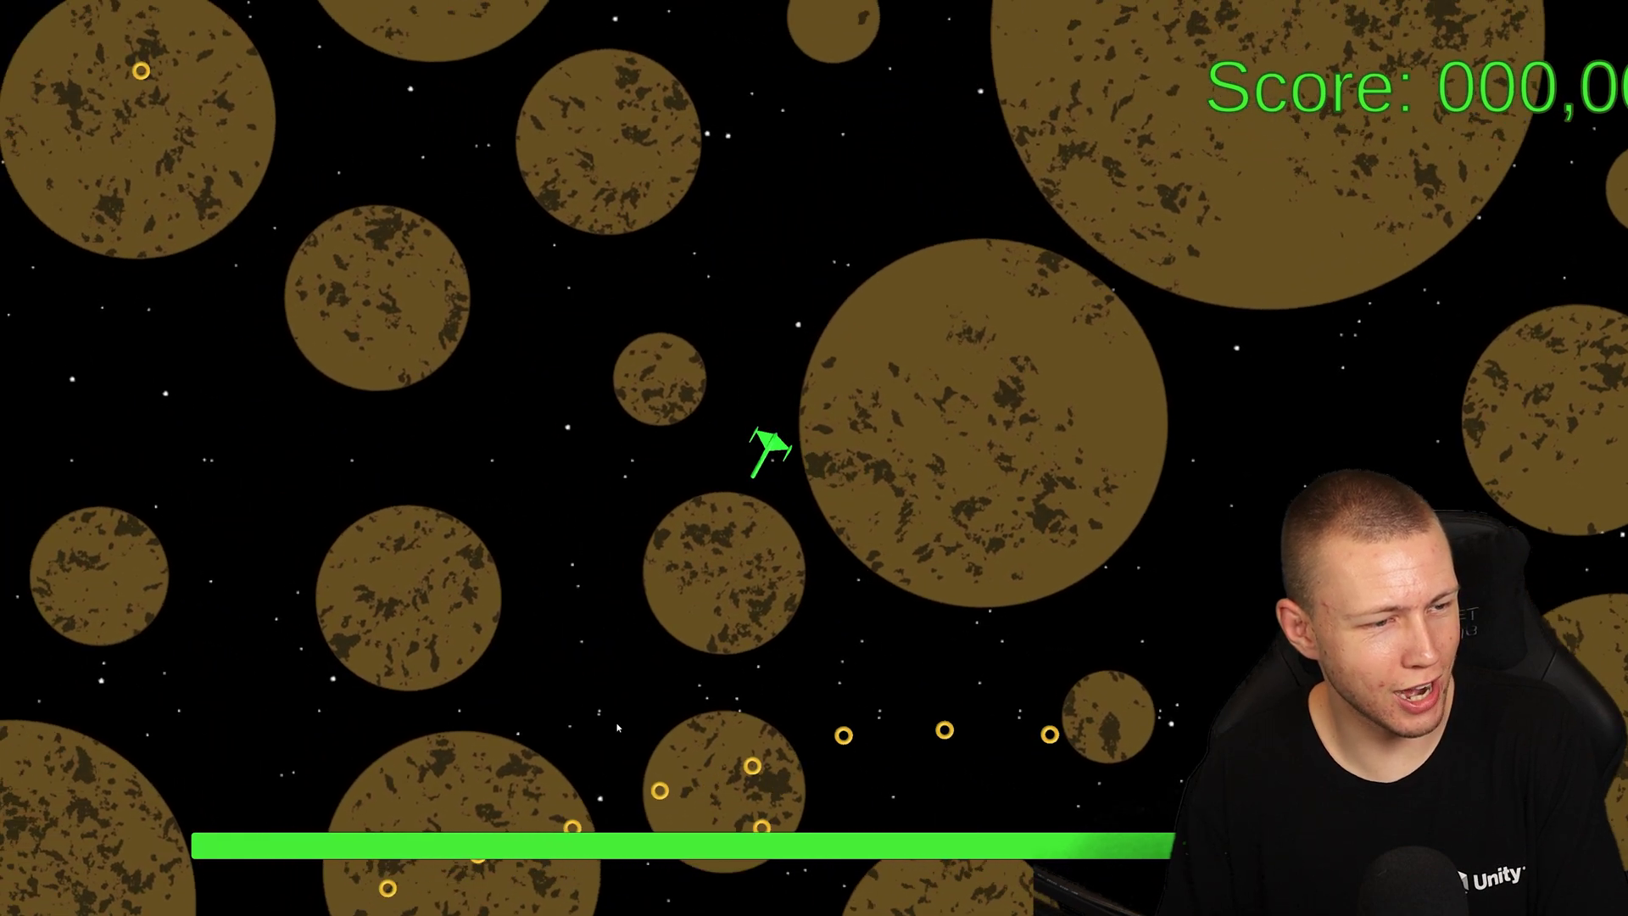
key("s")
left_click(620, 715)
left_click(622, 704)
left_click(628, 704)
left_click(642, 701)
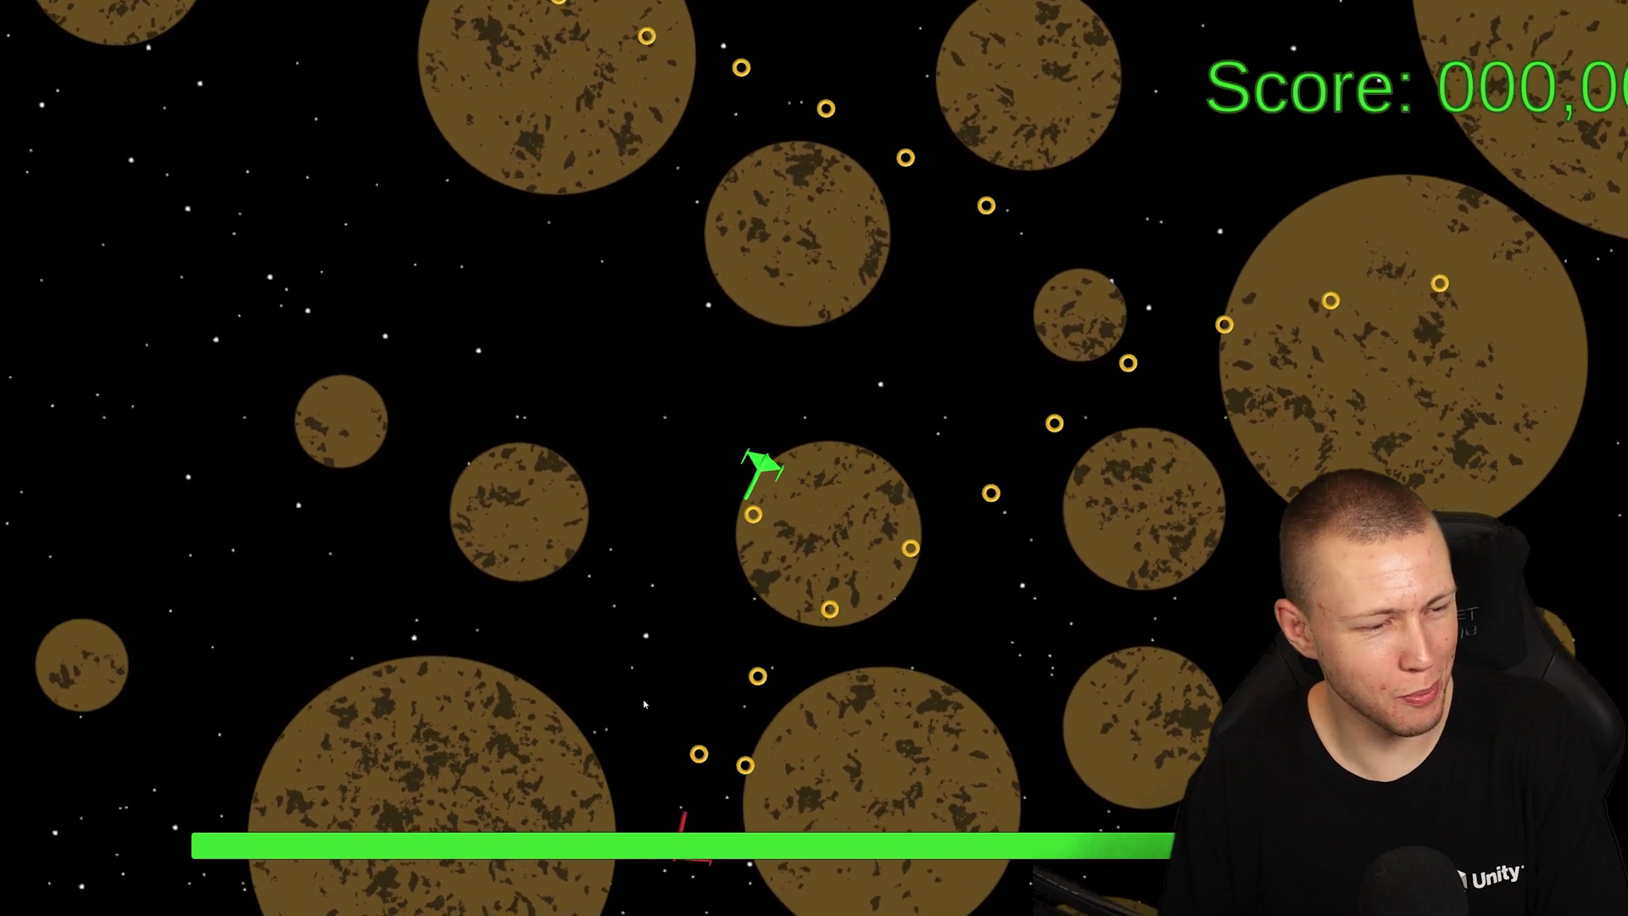
left_click(657, 705)
left_click(780, 716)
key("s")
left_click(907, 670)
left_click(1001, 594)
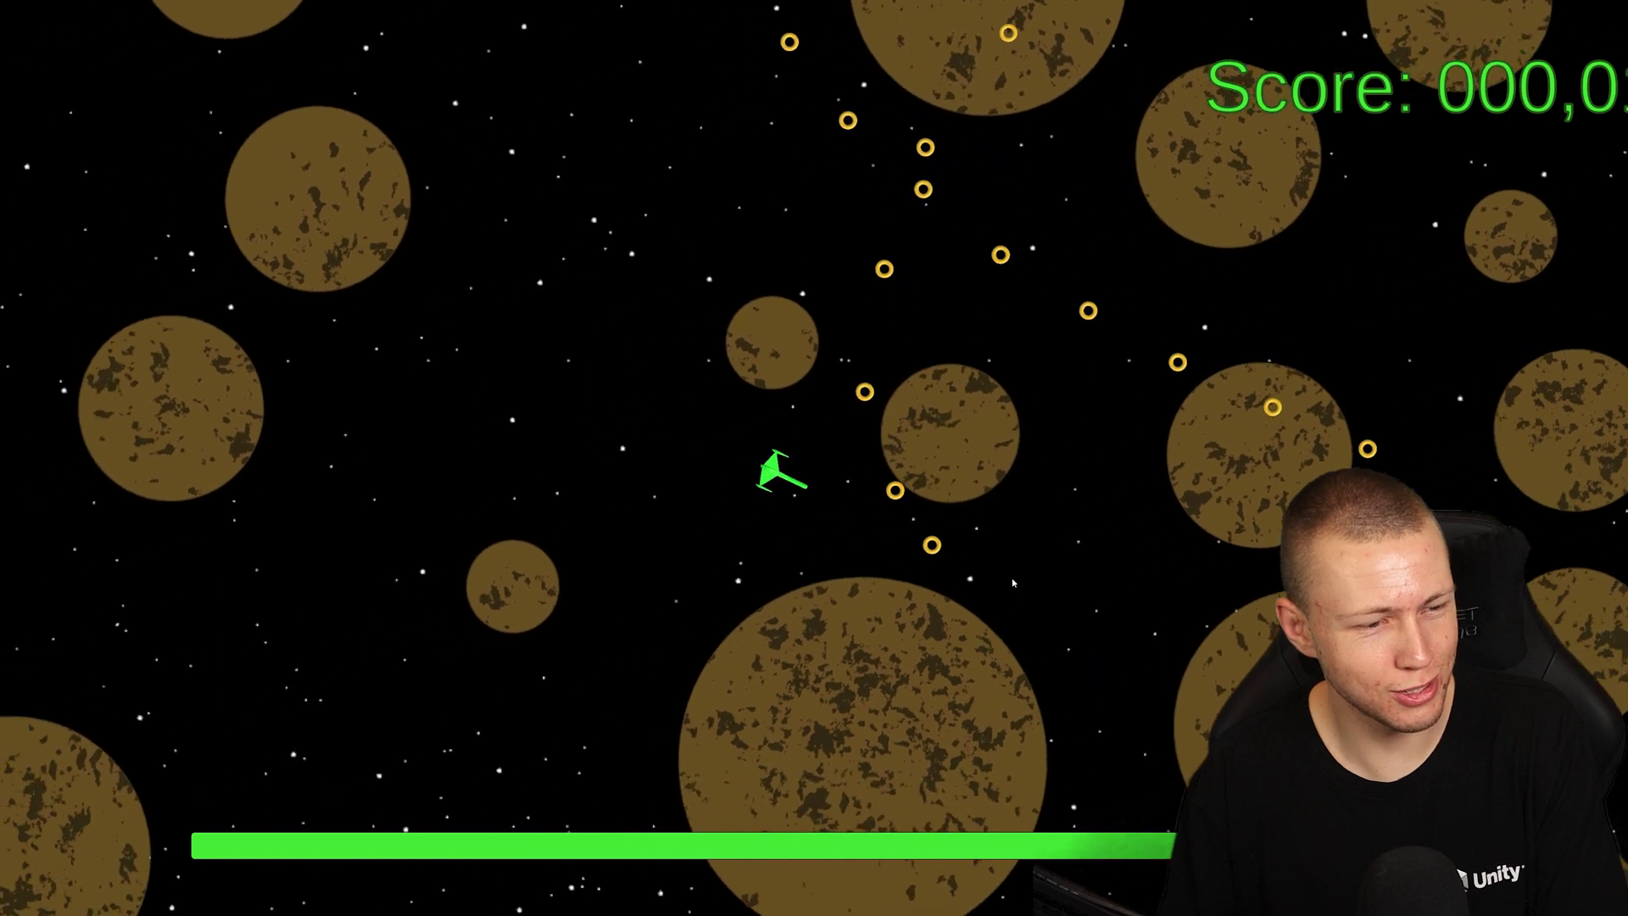
key("w")
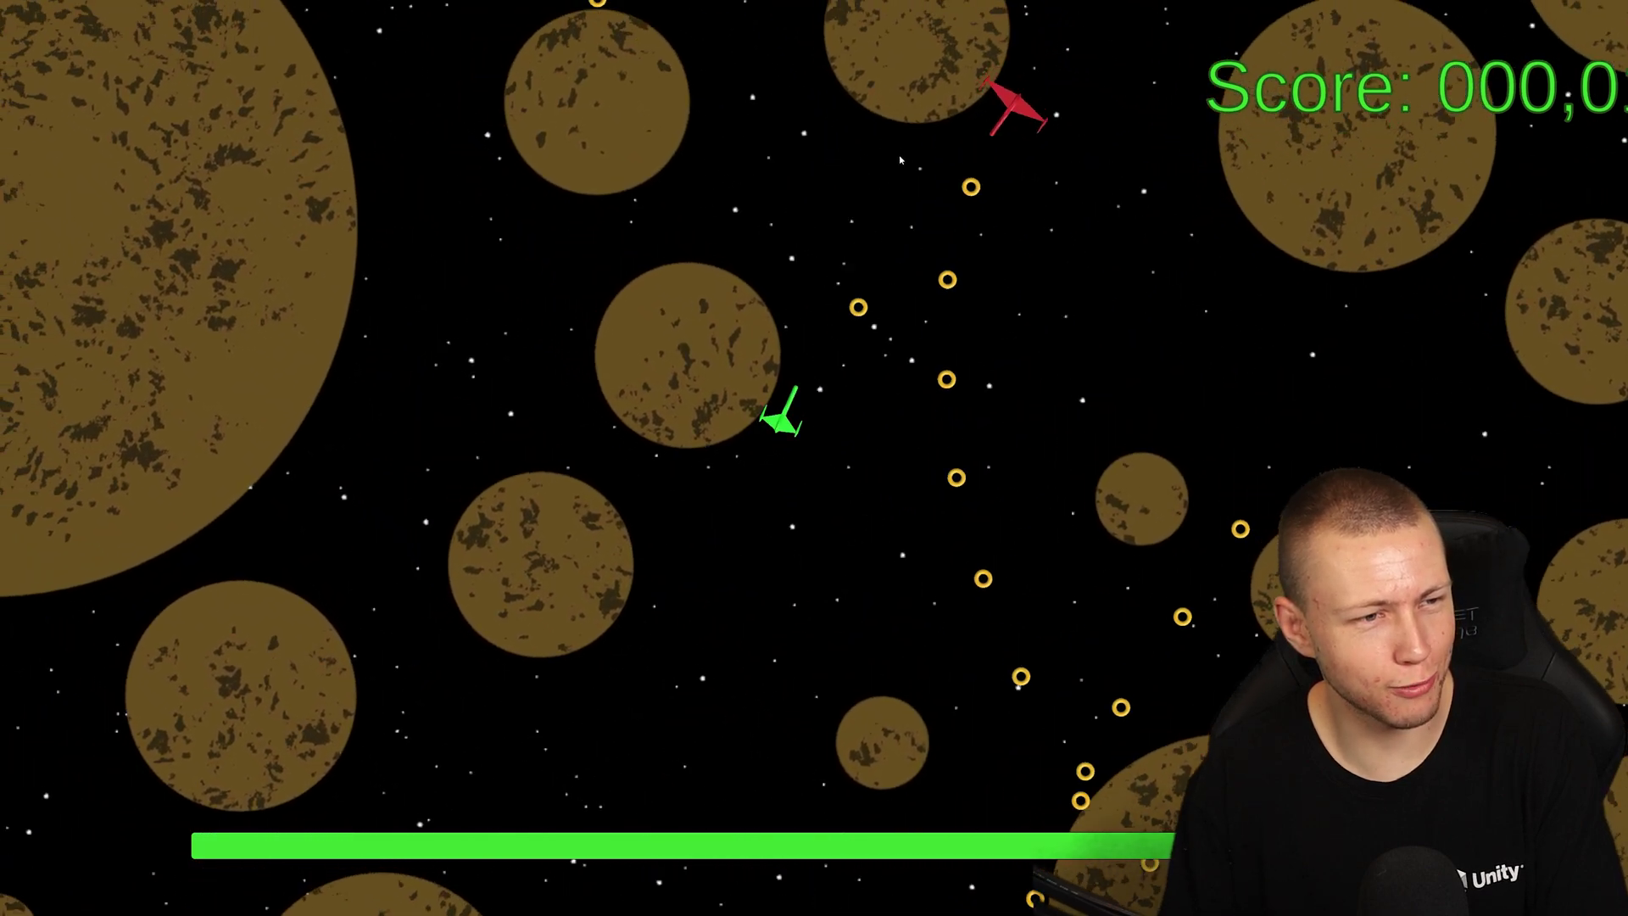
left_click(966, 191)
left_click(1041, 343)
key("d")
left_click(1021, 449)
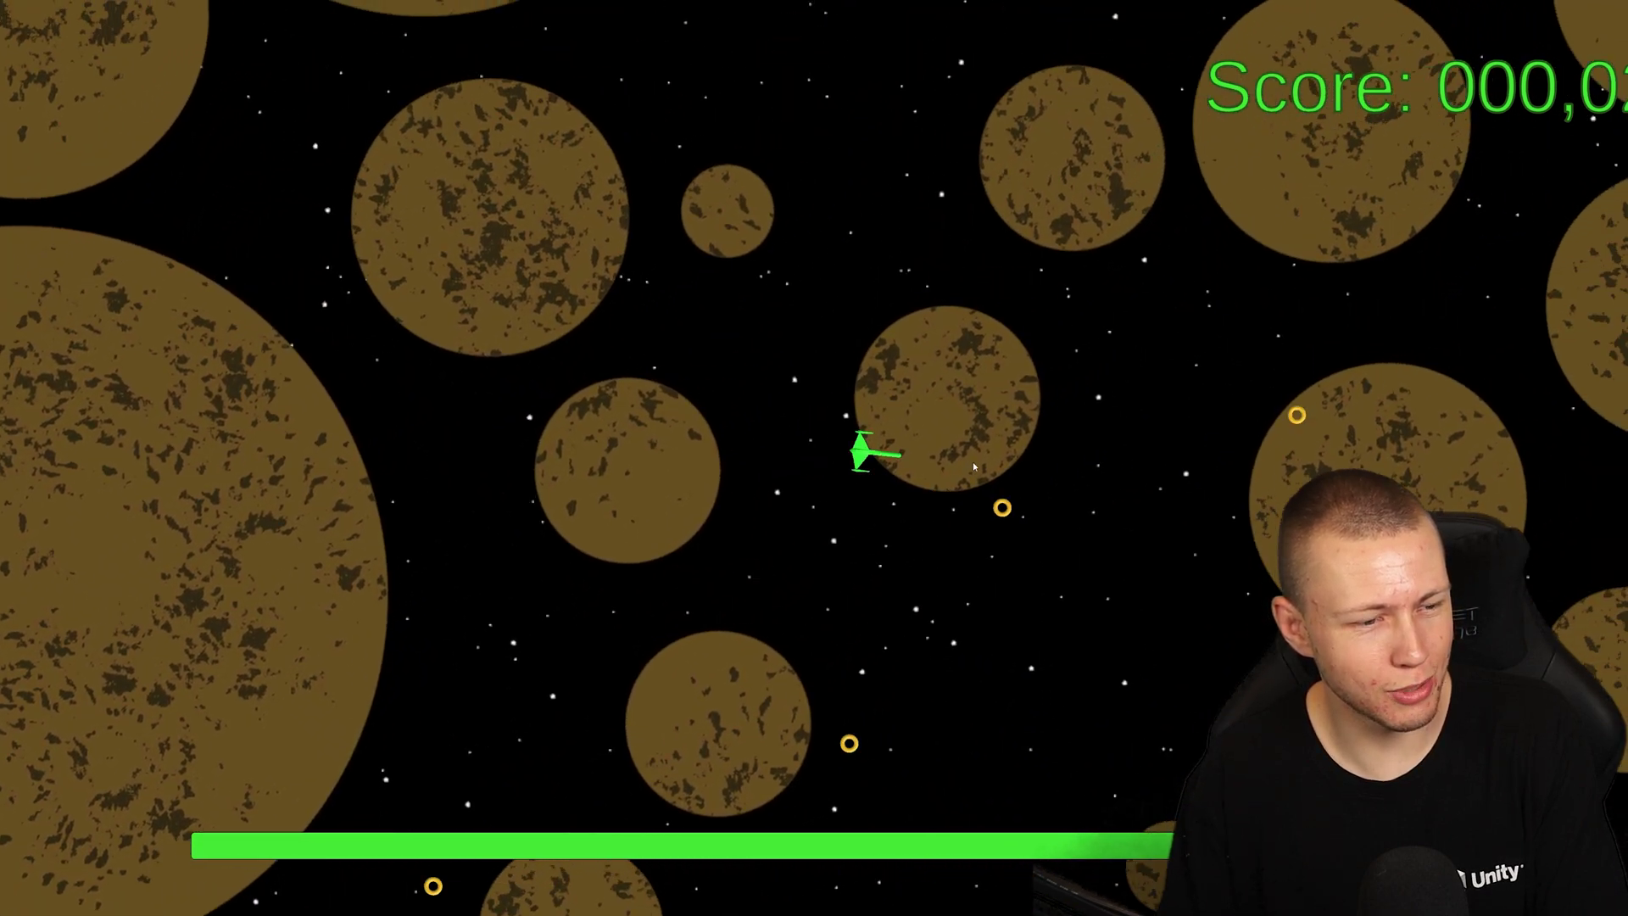
left_click(973, 468)
key("s")
left_click(941, 568)
key("d")
left_click(822, 623)
left_click(821, 623)
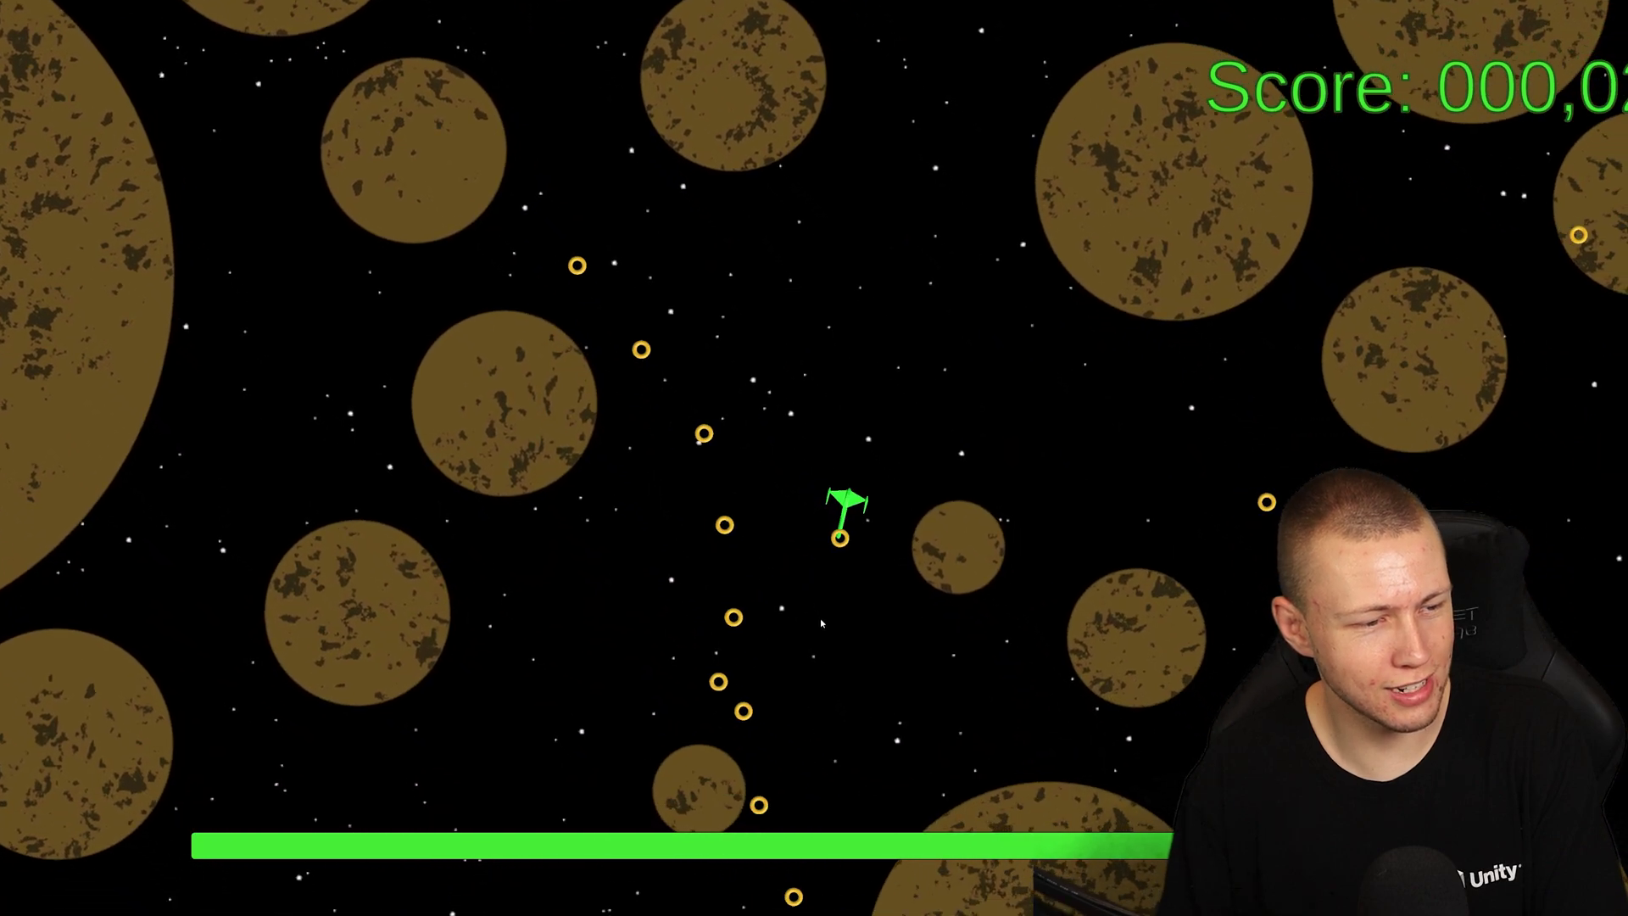
left_click(801, 617)
key("d")
left_click(788, 609)
left_click(735, 583)
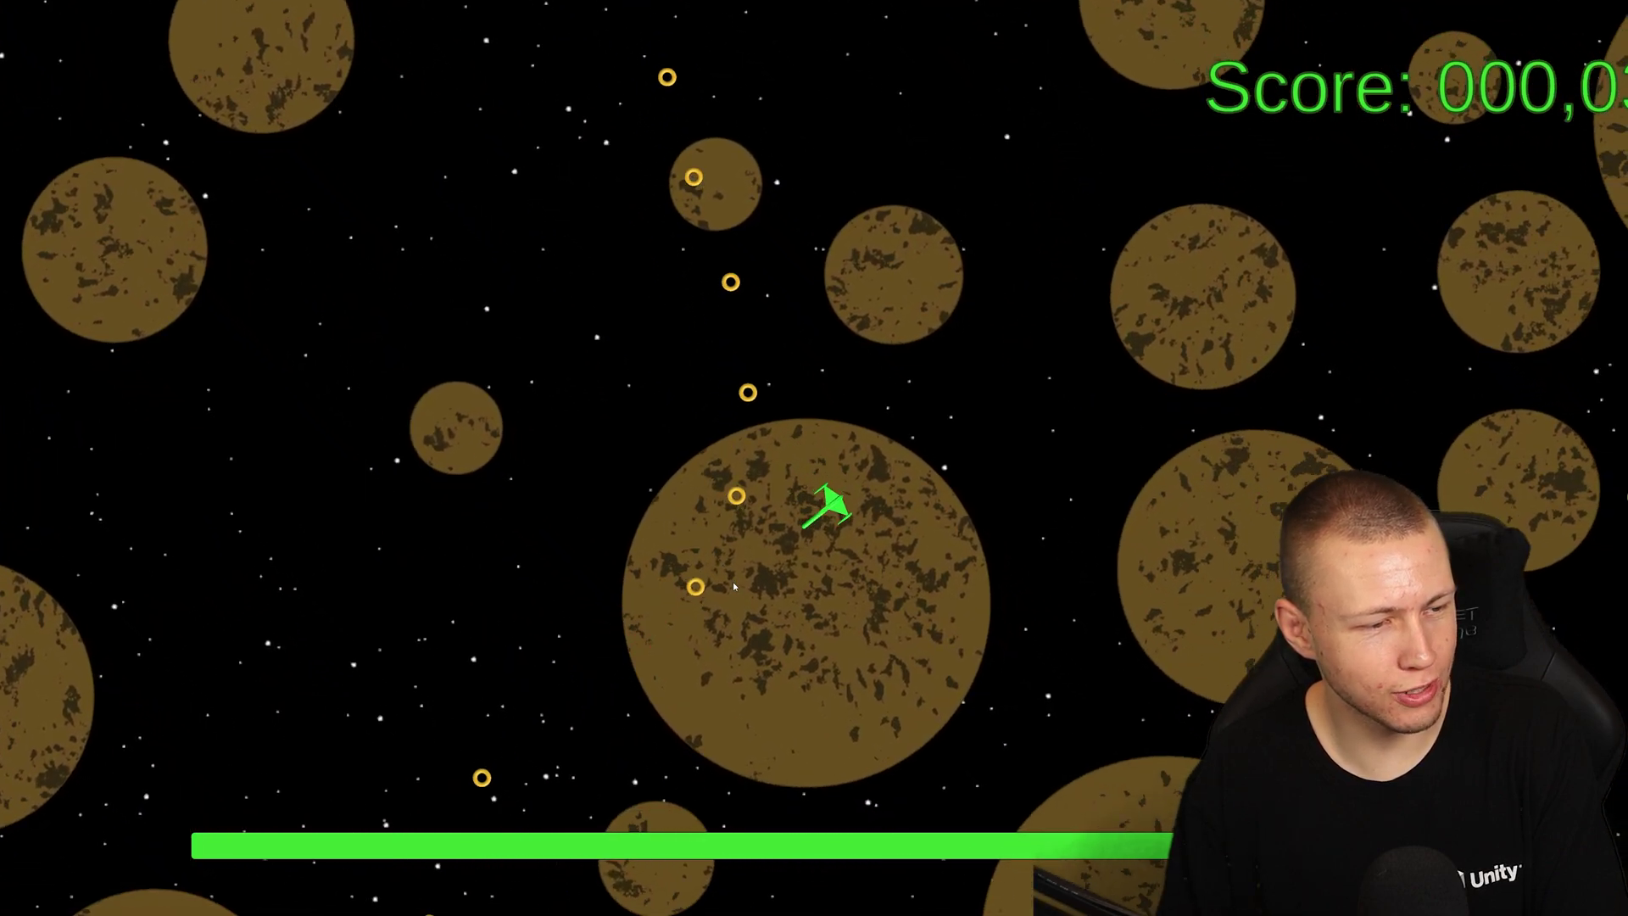
left_click(733, 587)
key("d")
left_click(814, 386)
left_click(834, 385)
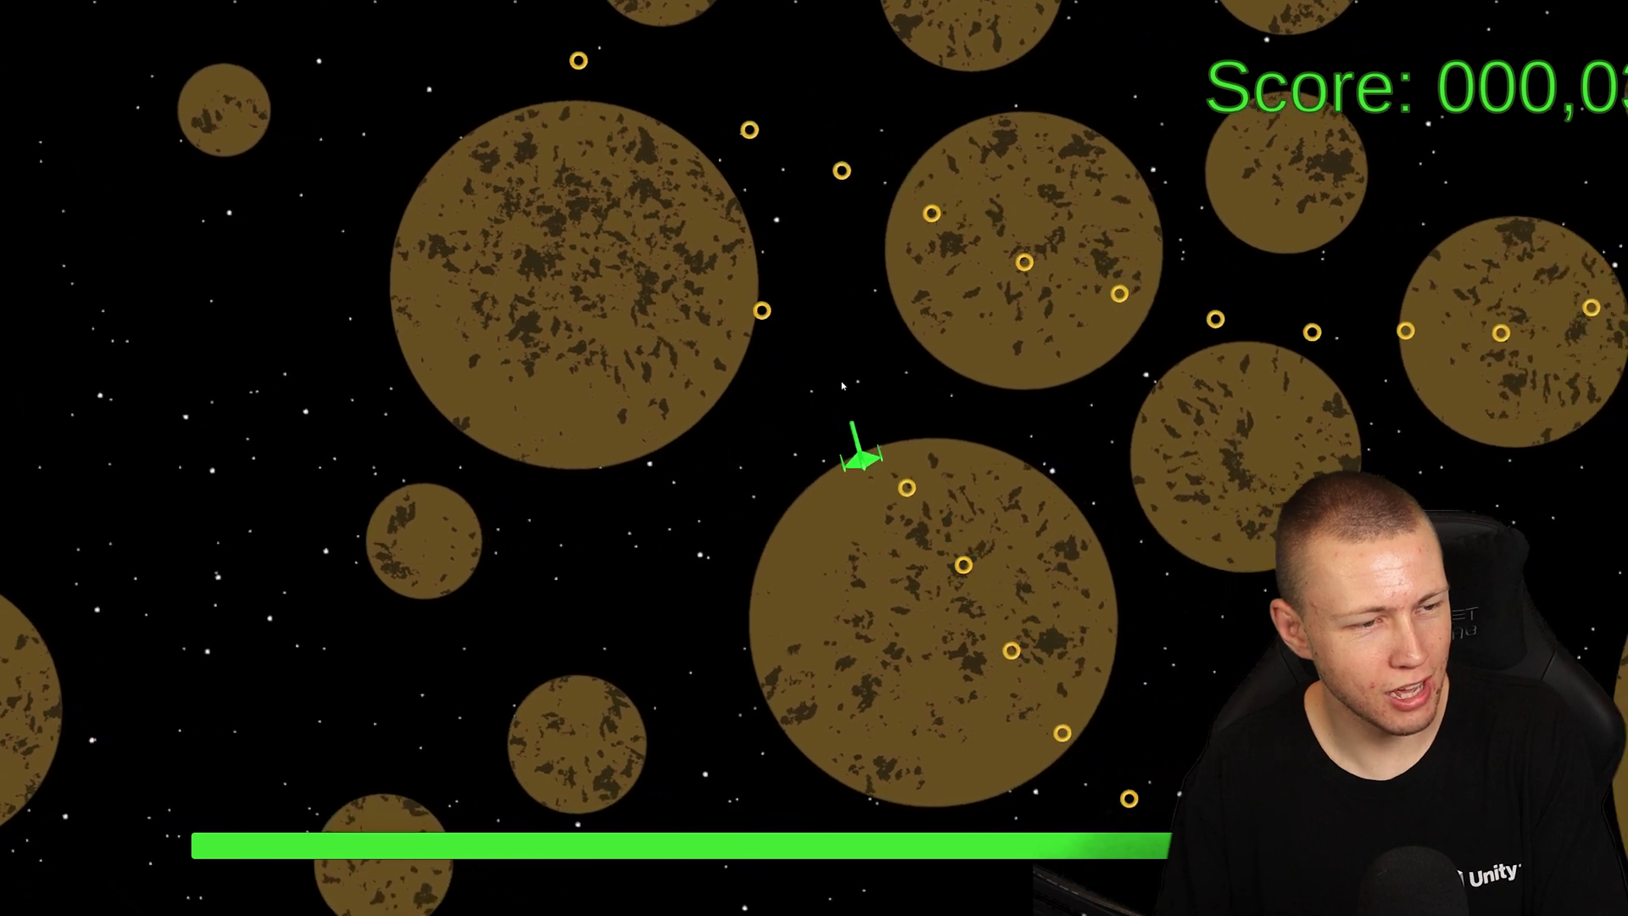
left_click(841, 385)
key("s")
left_click(841, 379)
key("d")
left_click(837, 373)
left_click(792, 331)
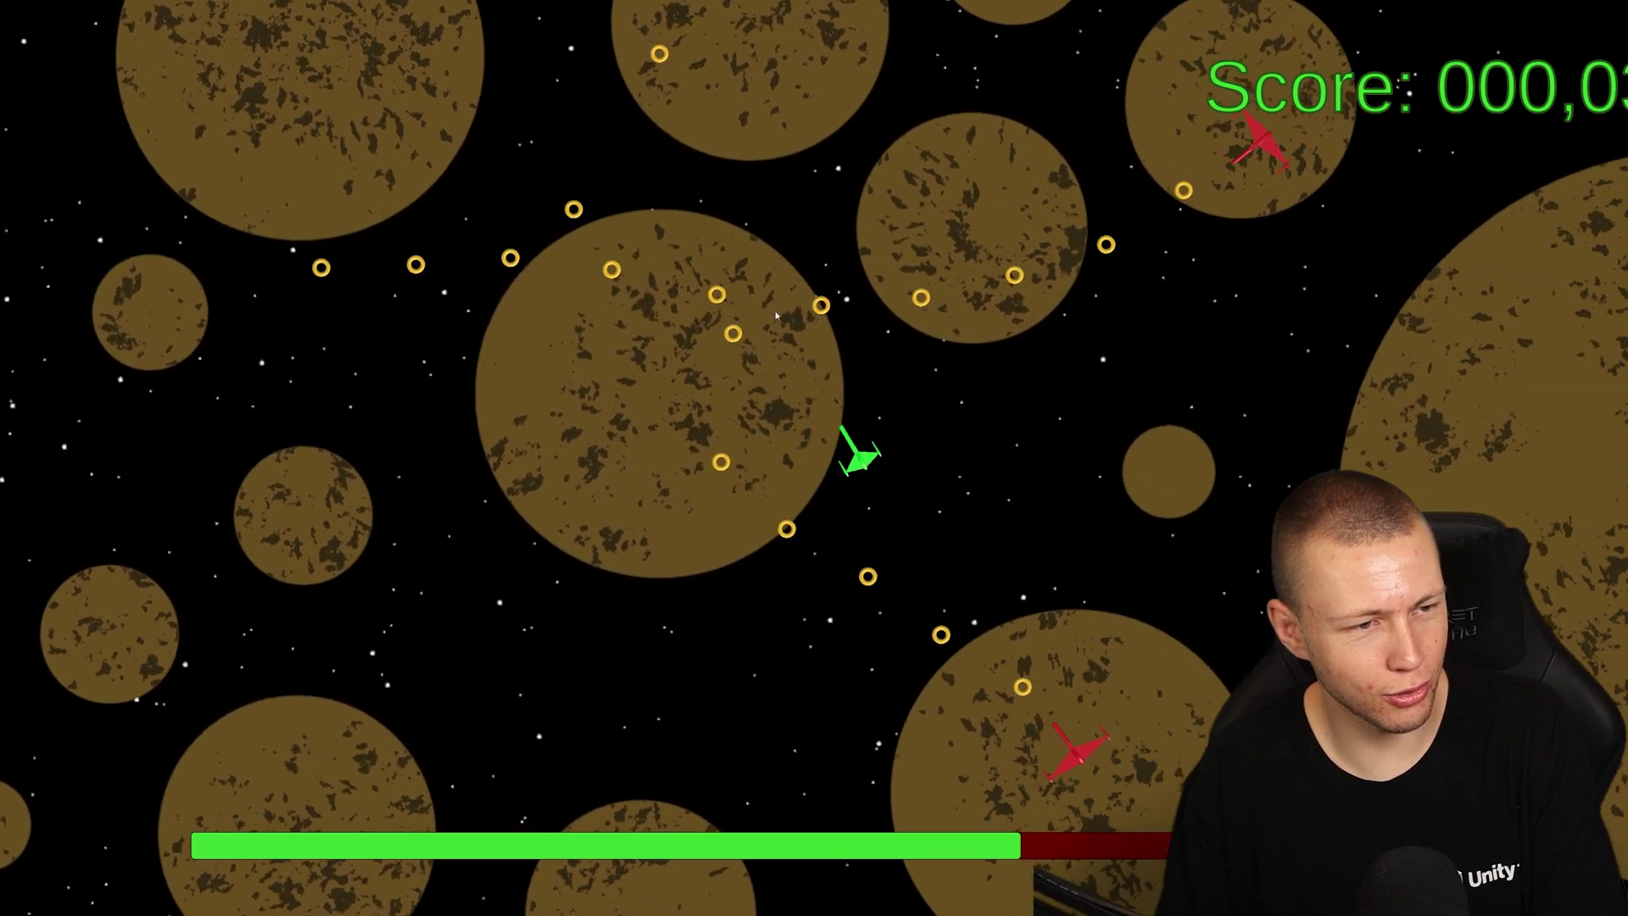
left_click(776, 316)
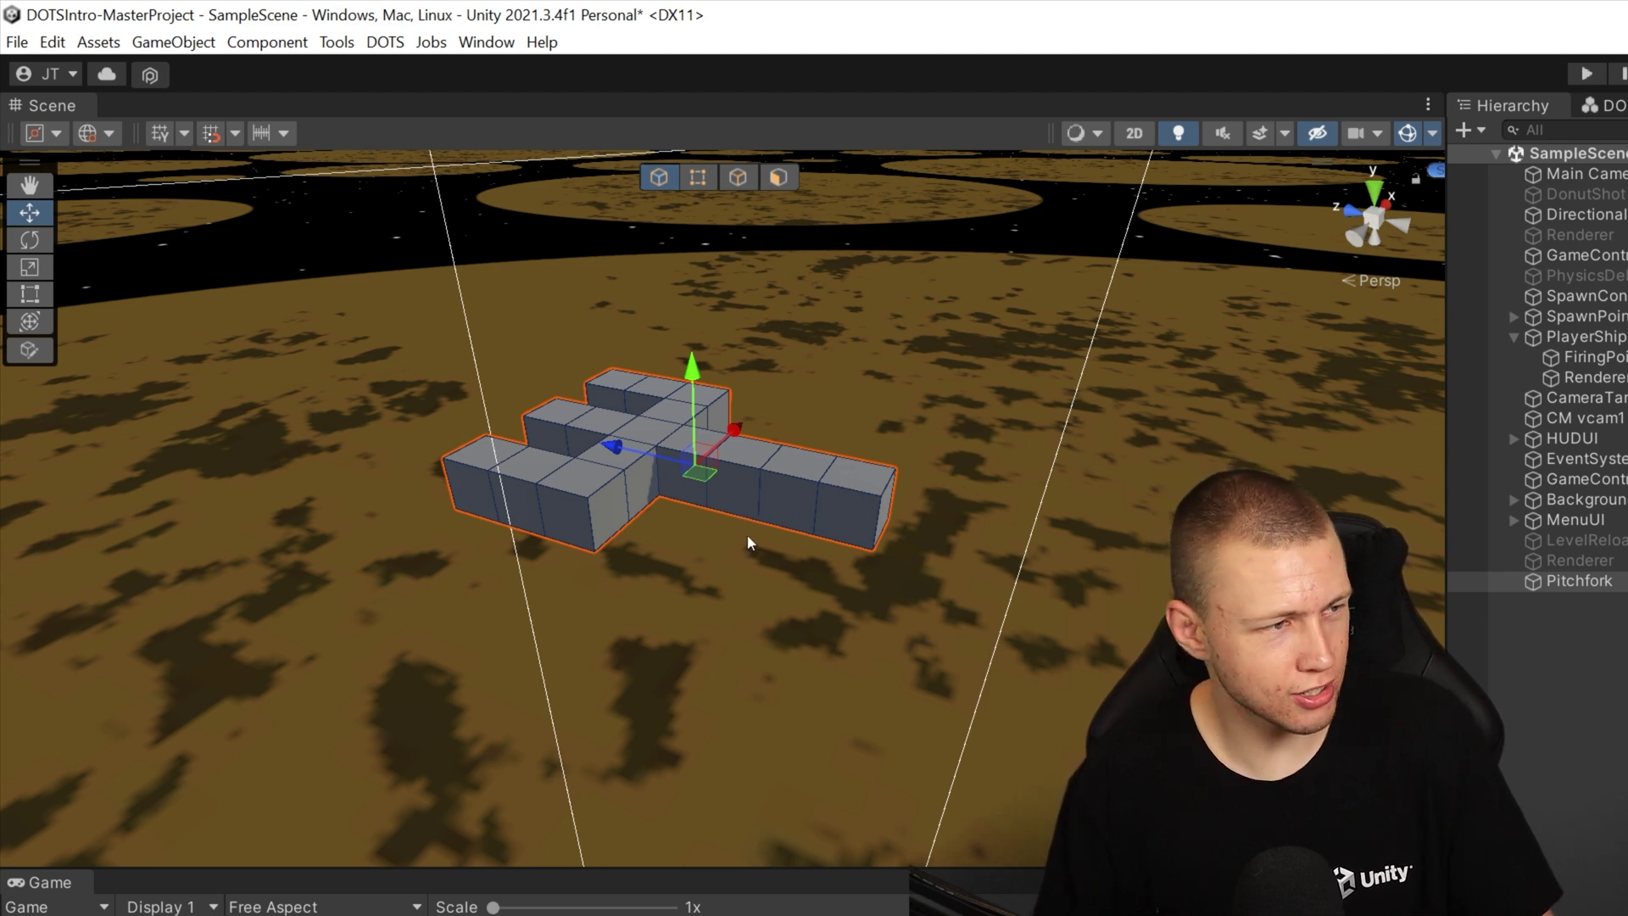
- Export the pitchfork from ProBuilder in Asset format, saving it as Pitchfork.asset in the Art/Meshes folder
middle_click_drag(746, 534, 734, 568)
scroll(814, 572, "up", 4)
scroll(700, 510, "down", 3)
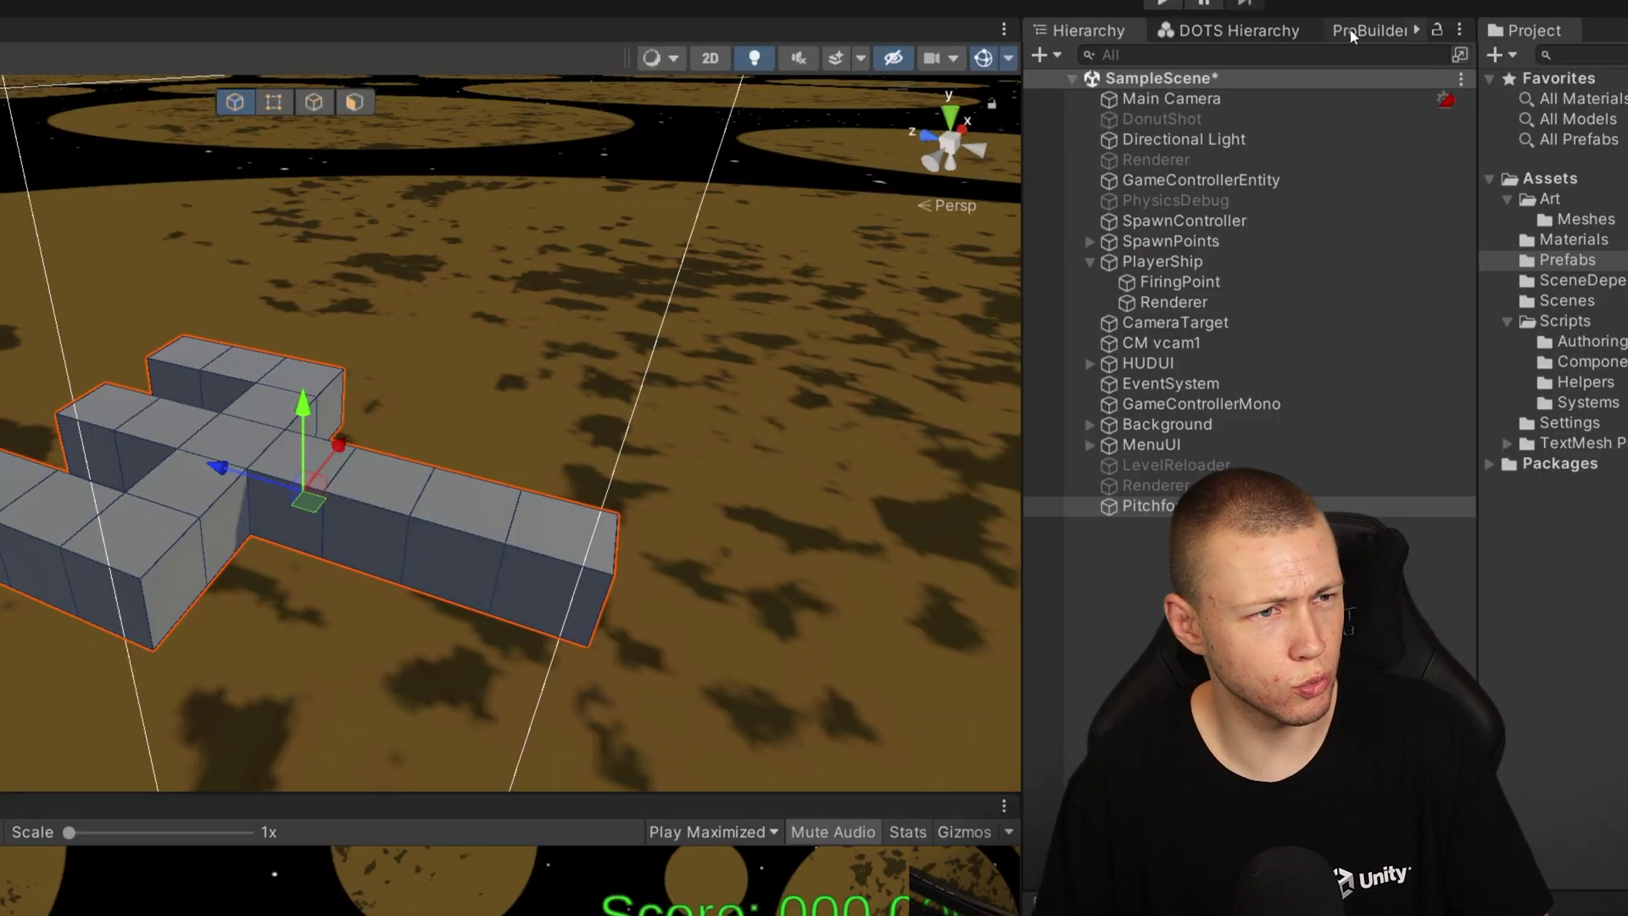
left_click(1351, 31)
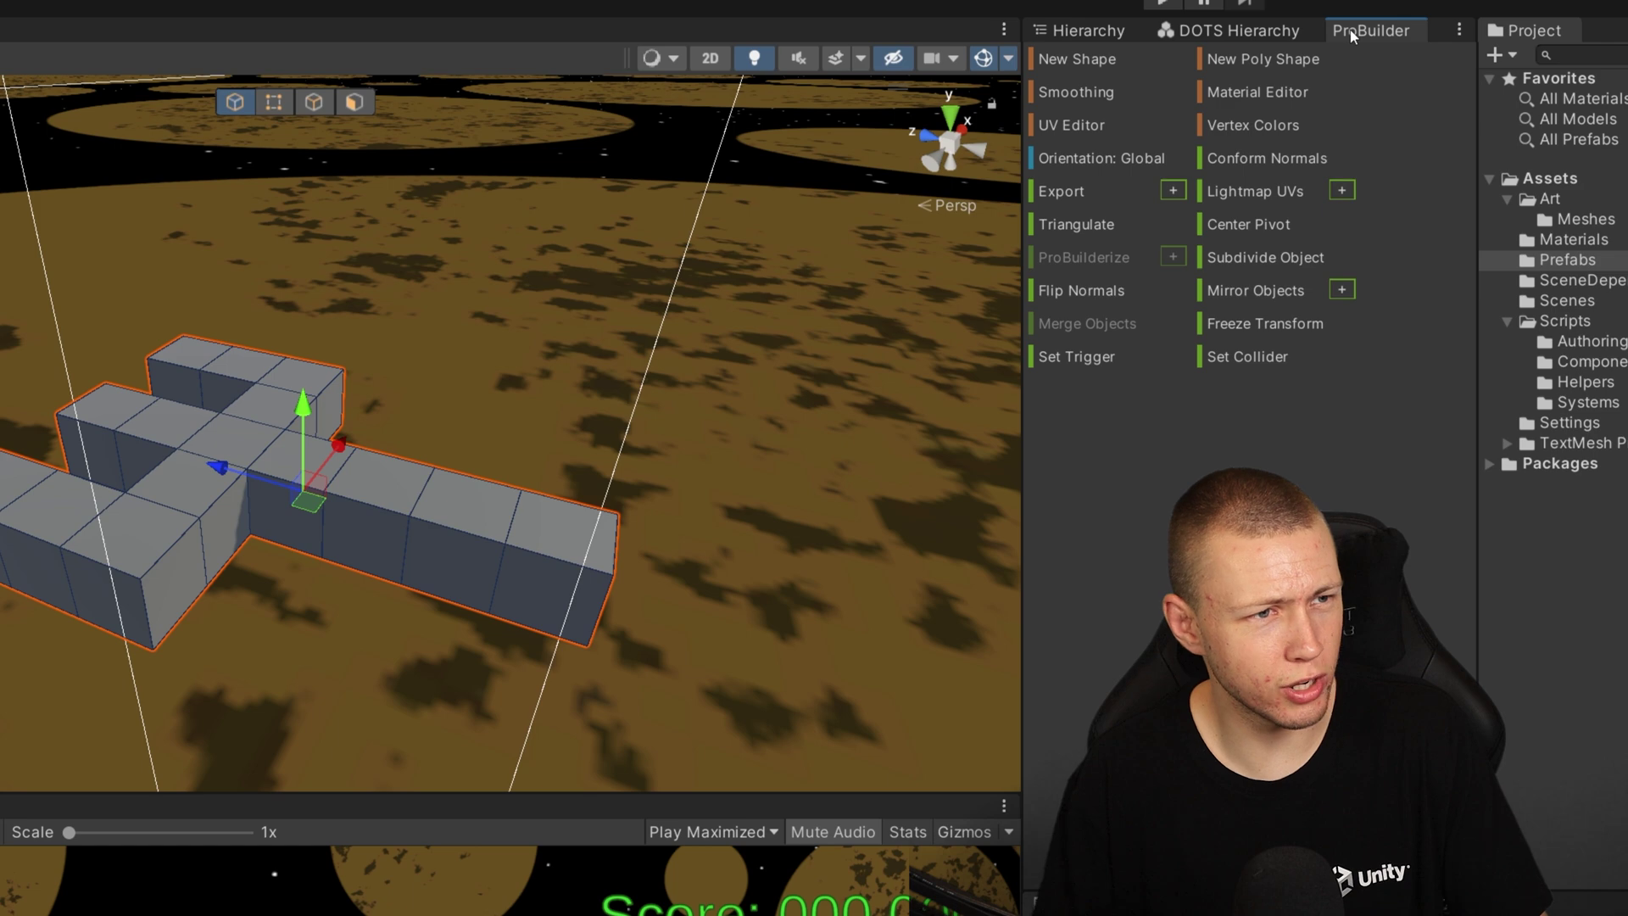
left_click(1171, 191)
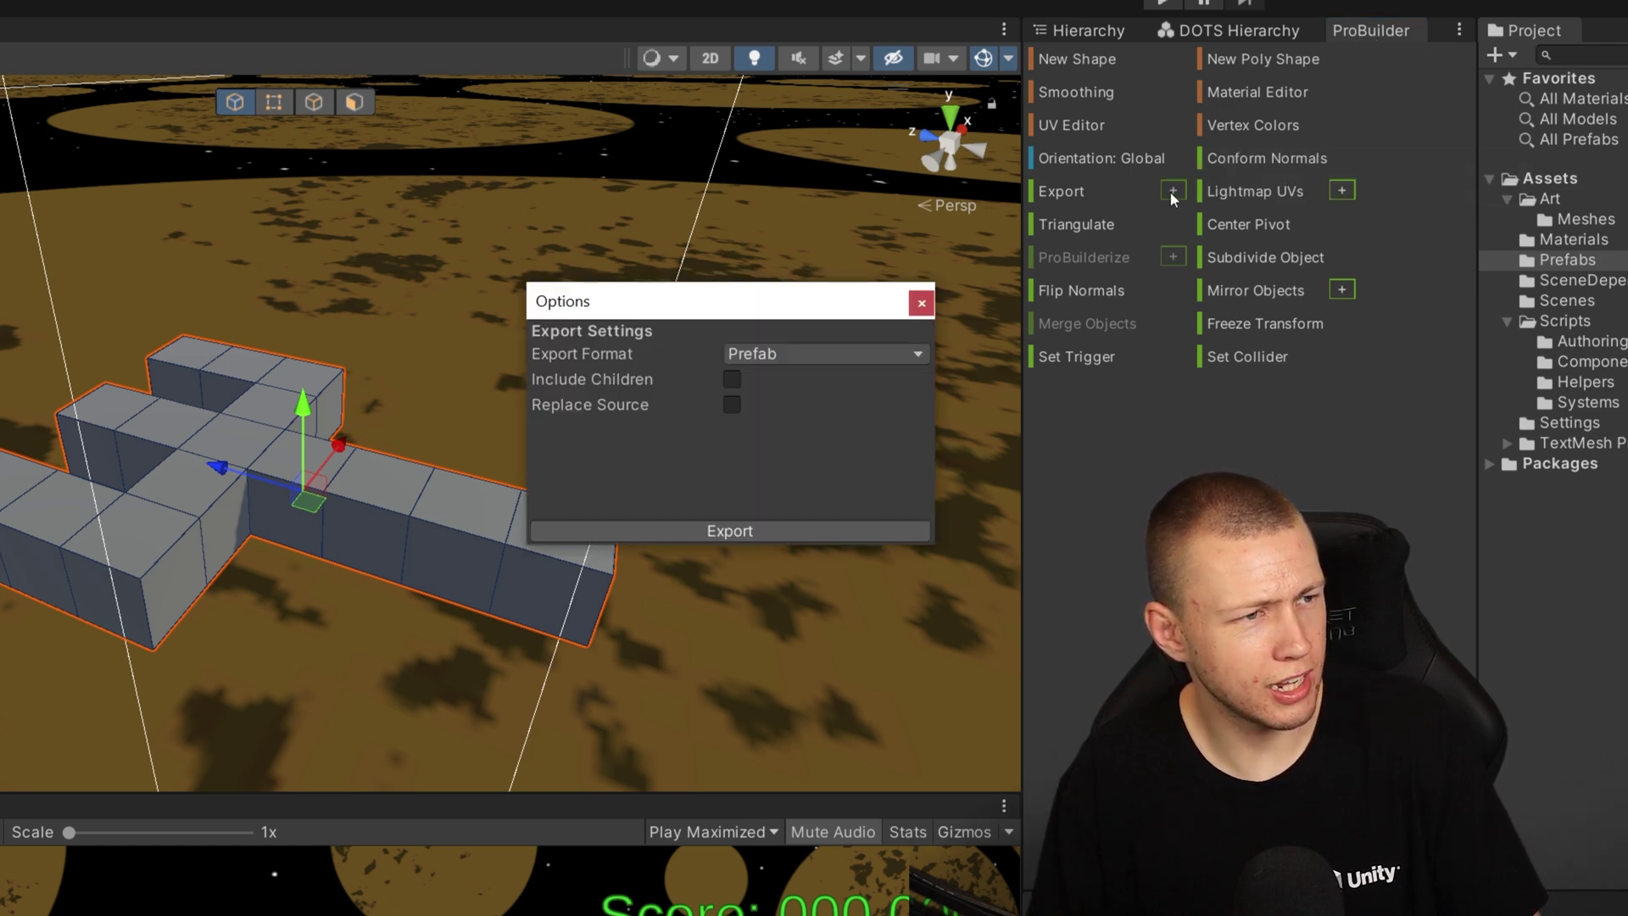
left_click(830, 352)
left_click(806, 458)
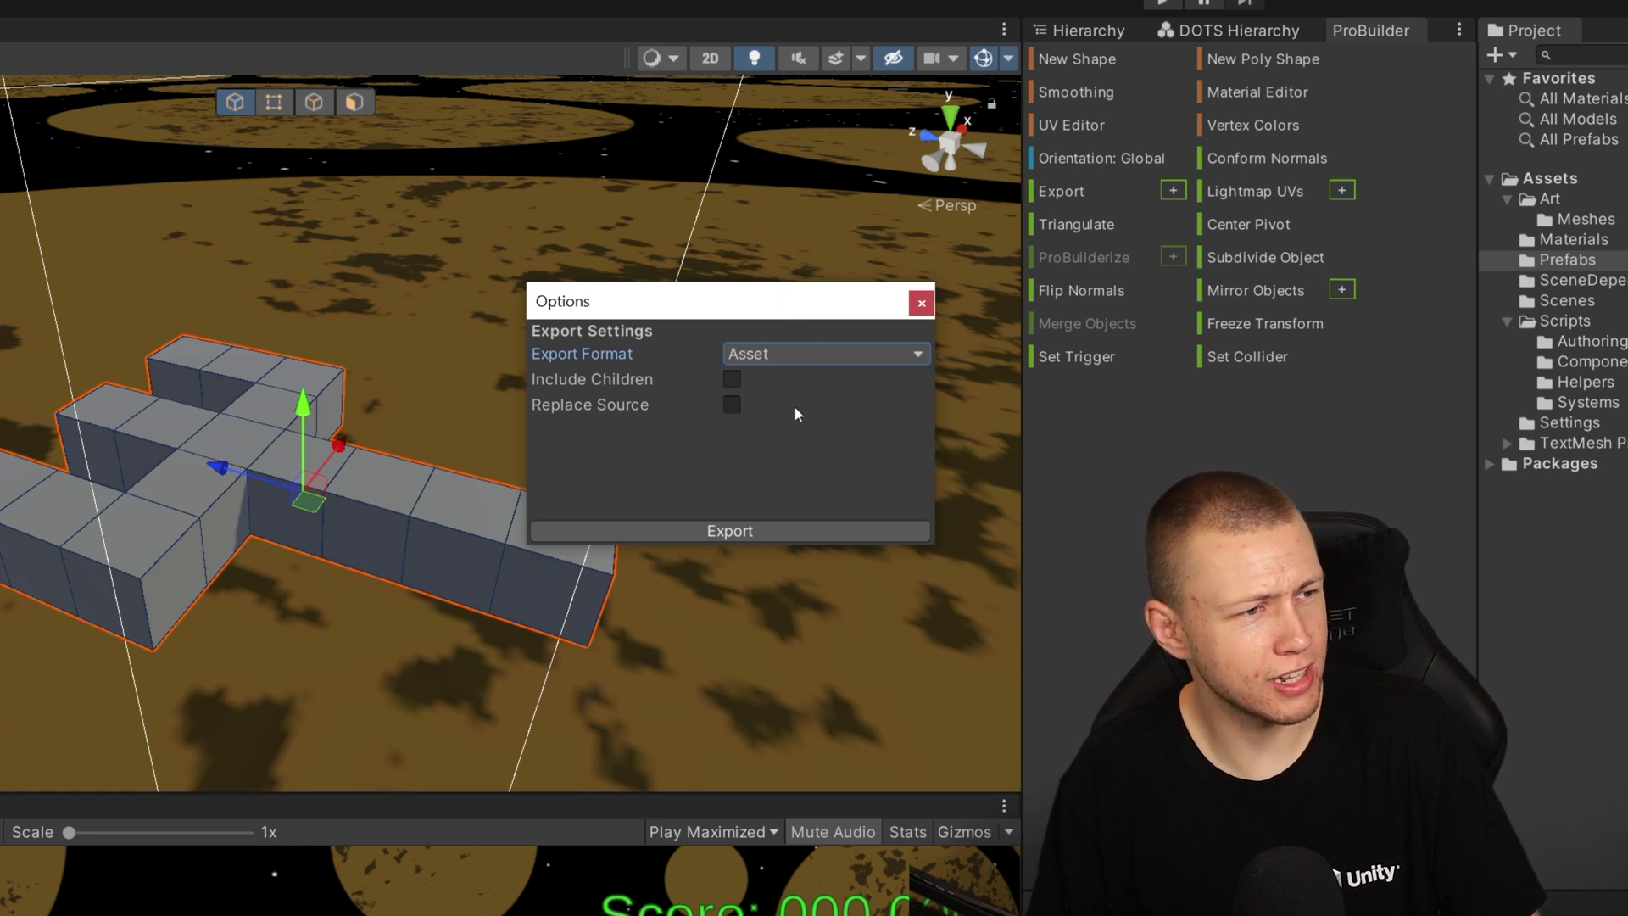
left_click(746, 534)
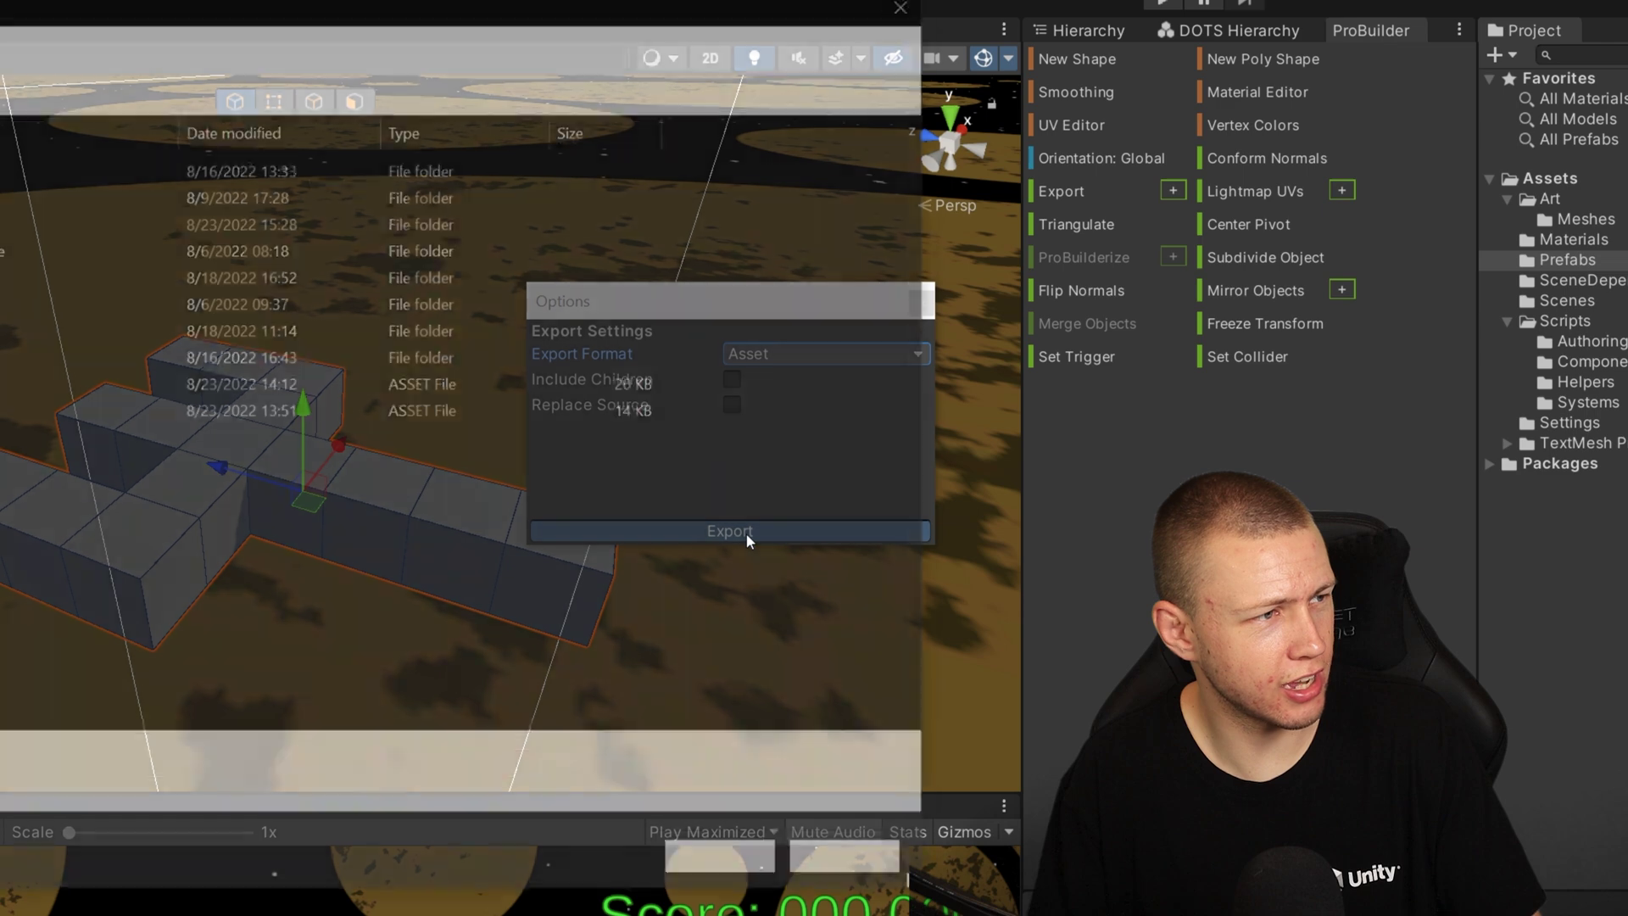
double_click(154, 179)
double_click(178, 180)
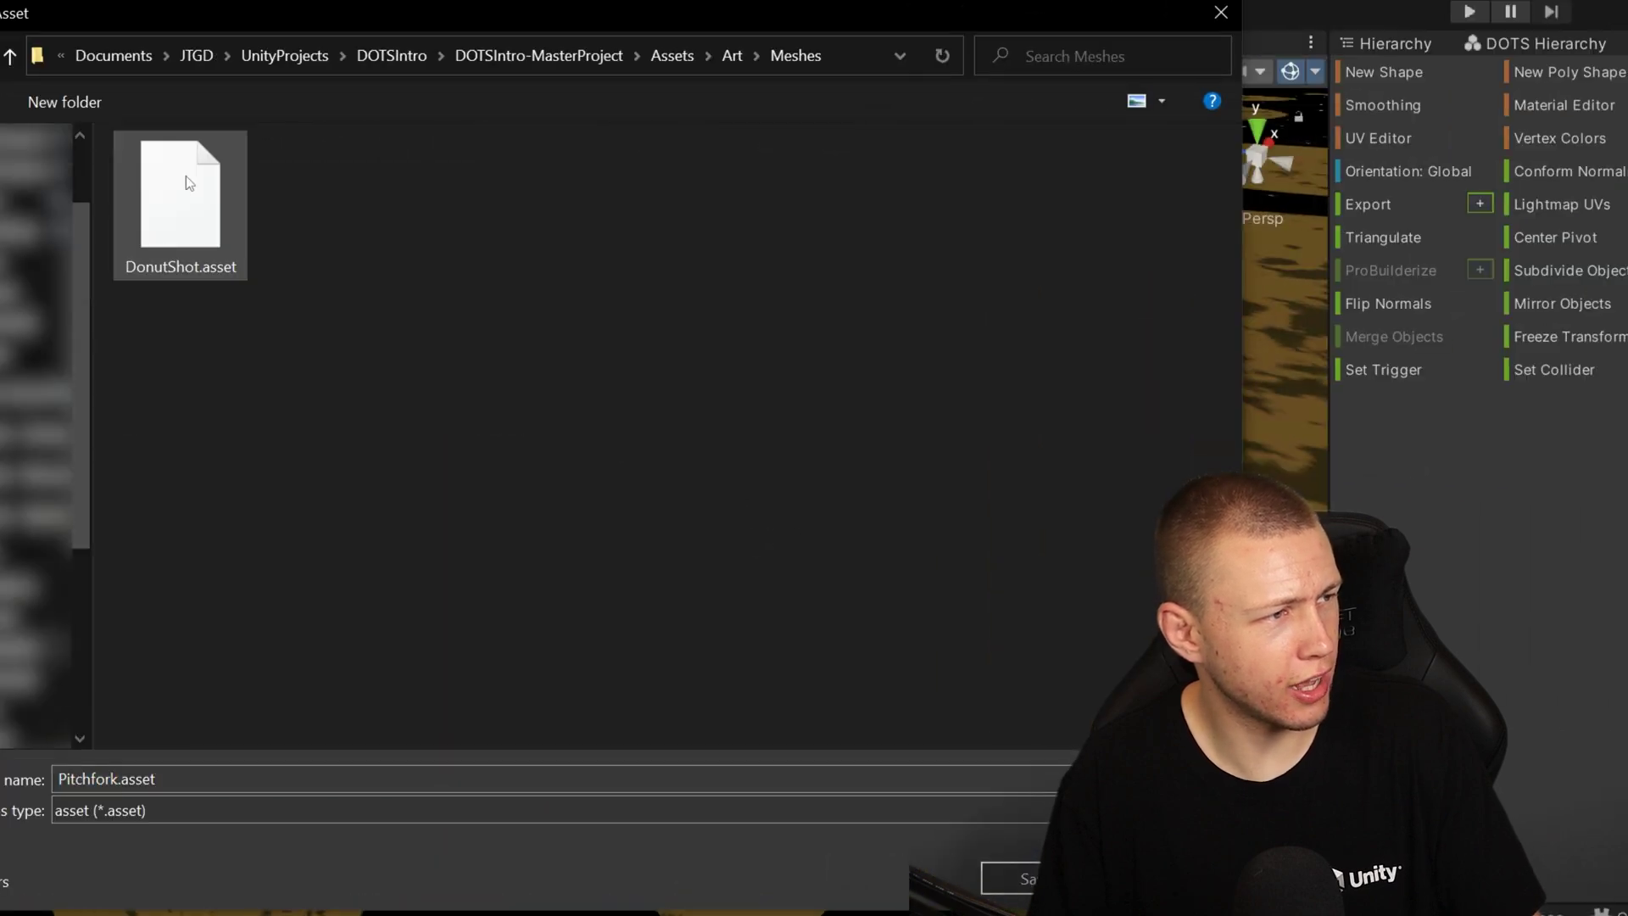
left_click(1036, 873)
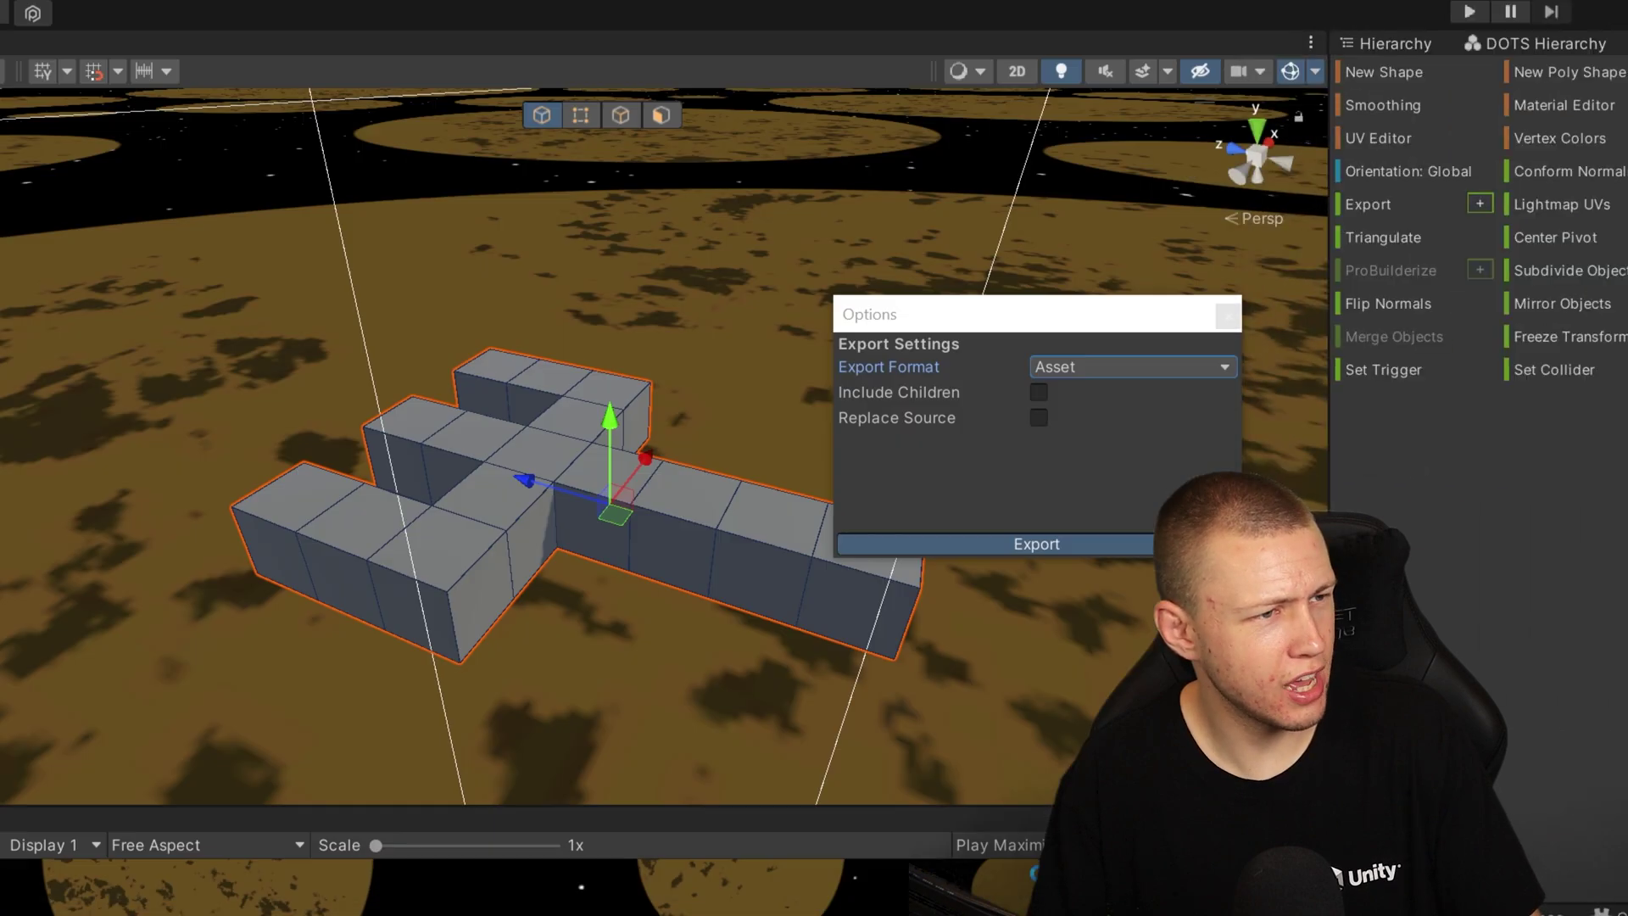
left_click(1227, 316)
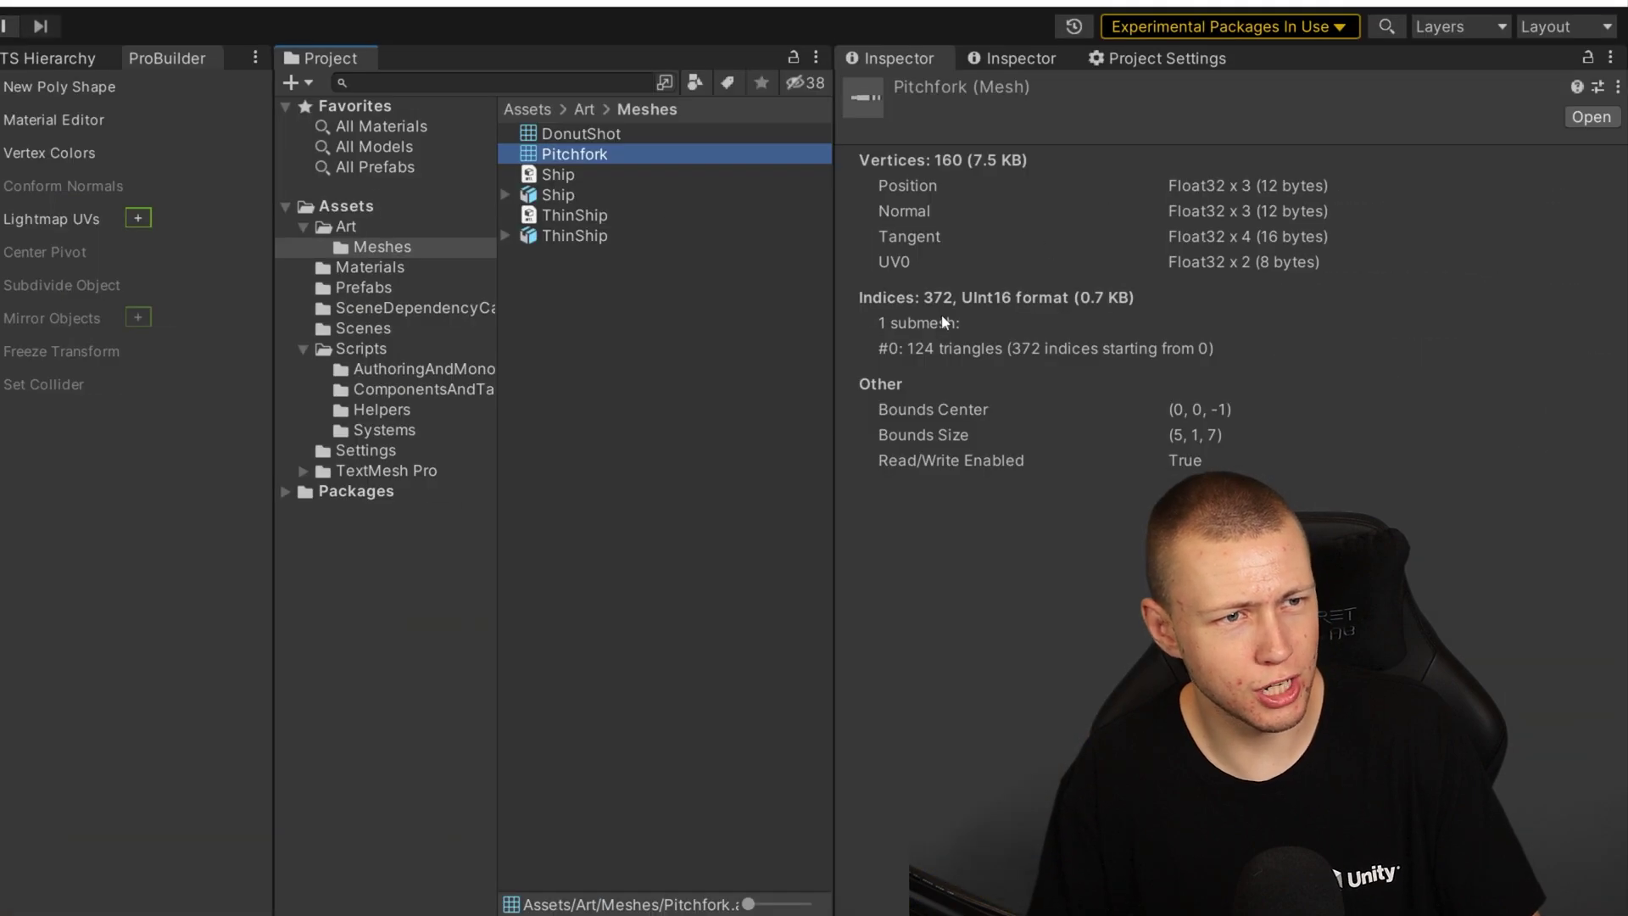
- Set the mesh of the DonutShot prefab's Mesh Filter to the exported Pitchfork mesh
left_click(392, 289)
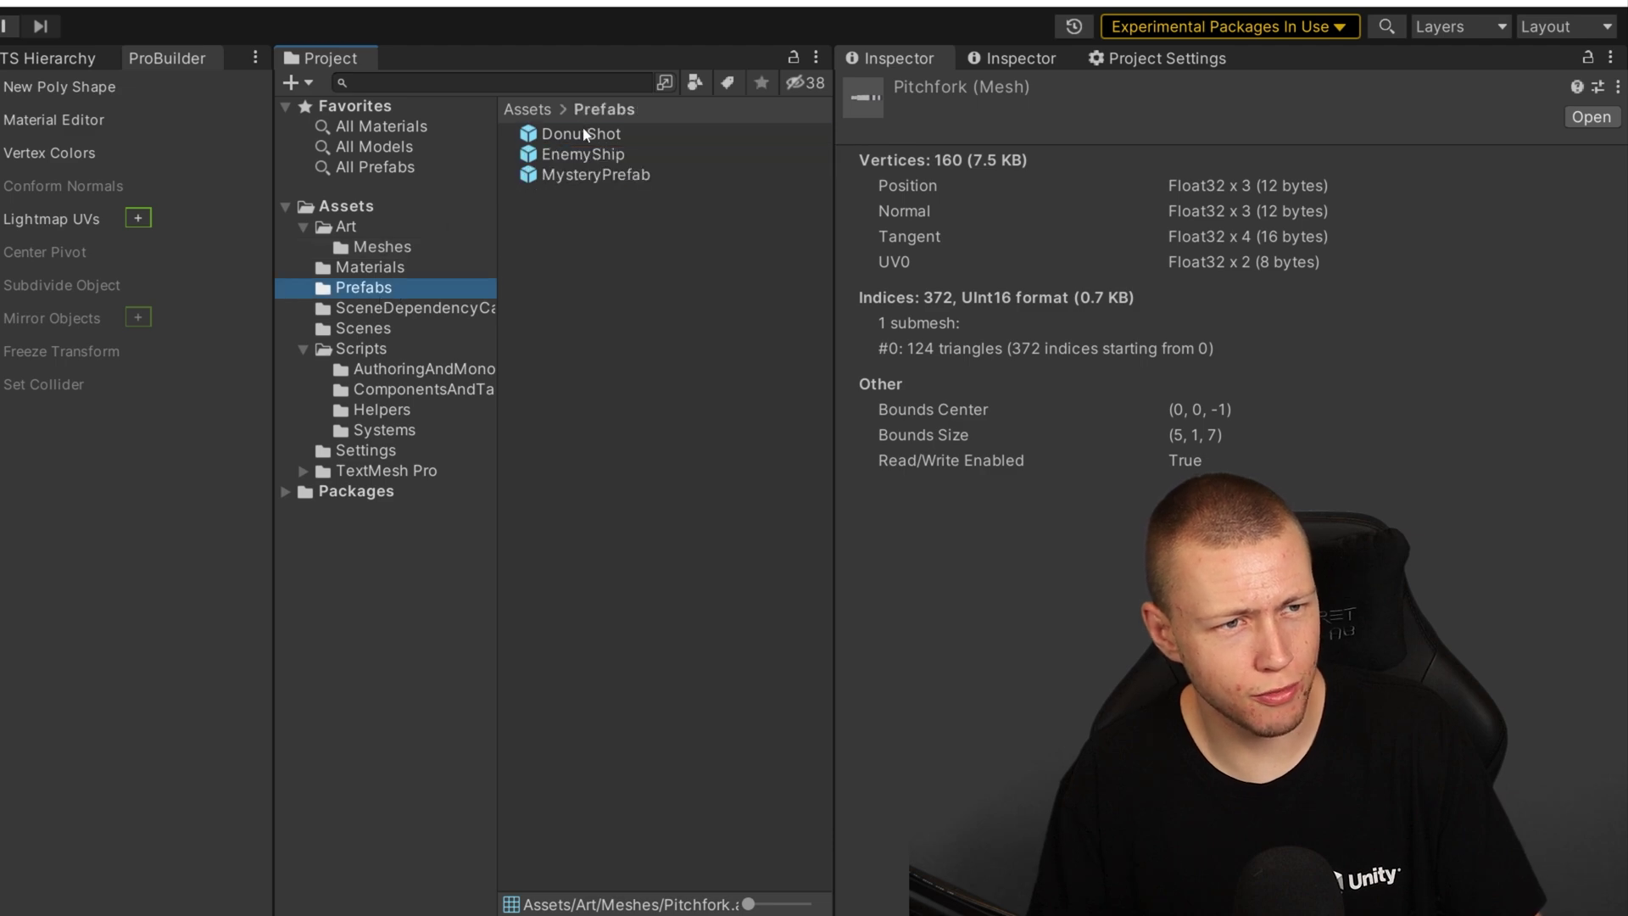
left_click(584, 134)
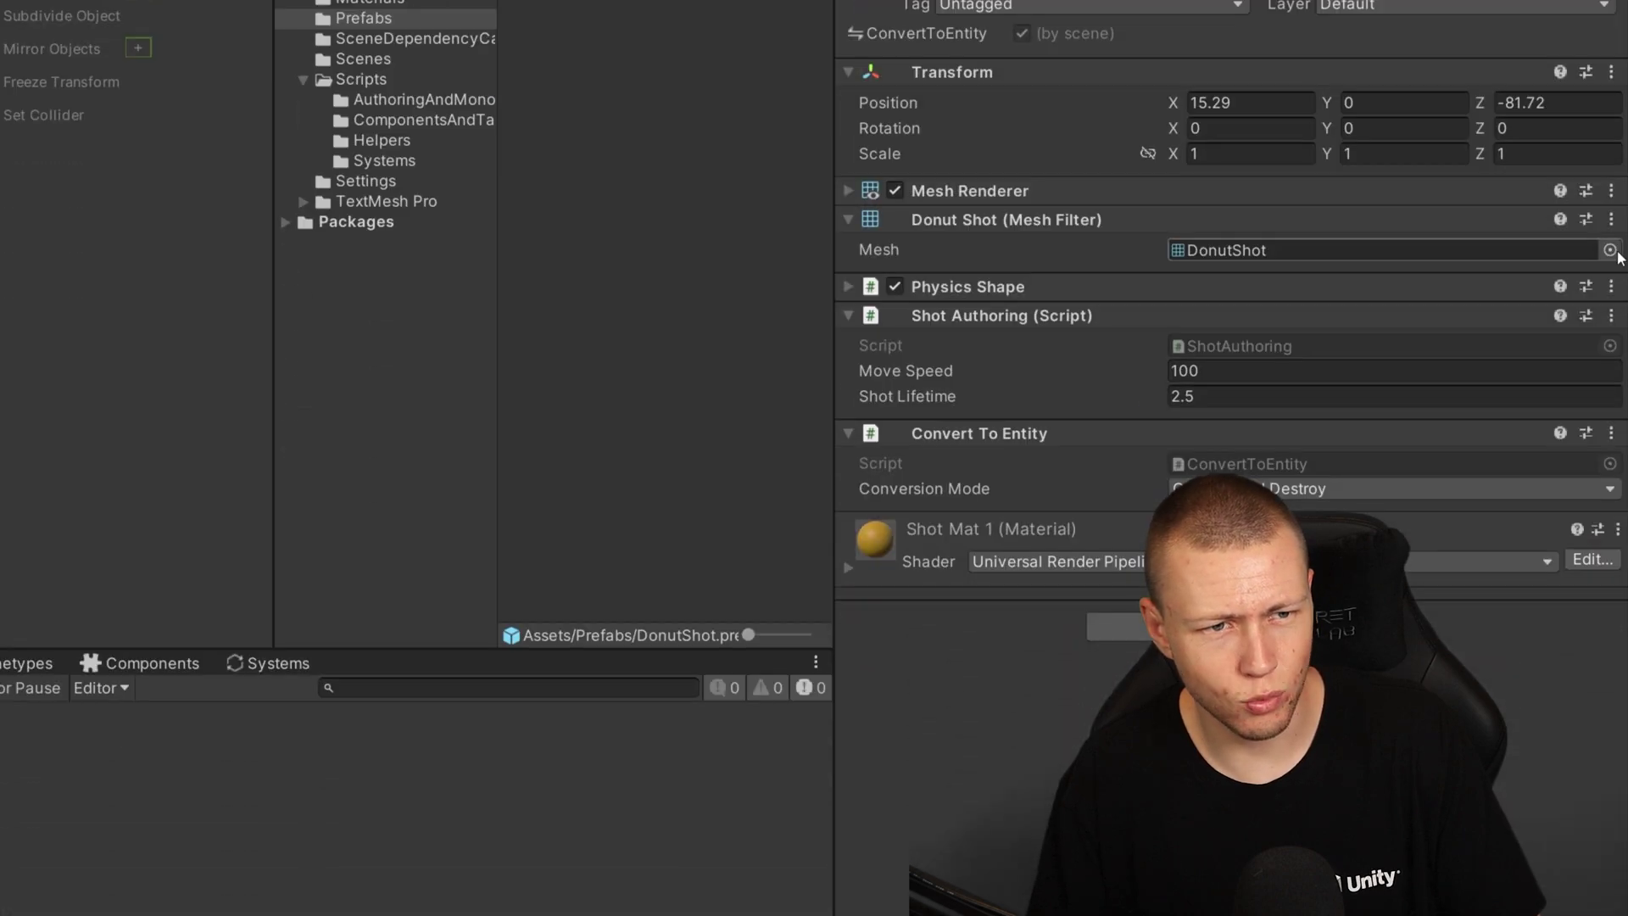
left_click(1609, 250)
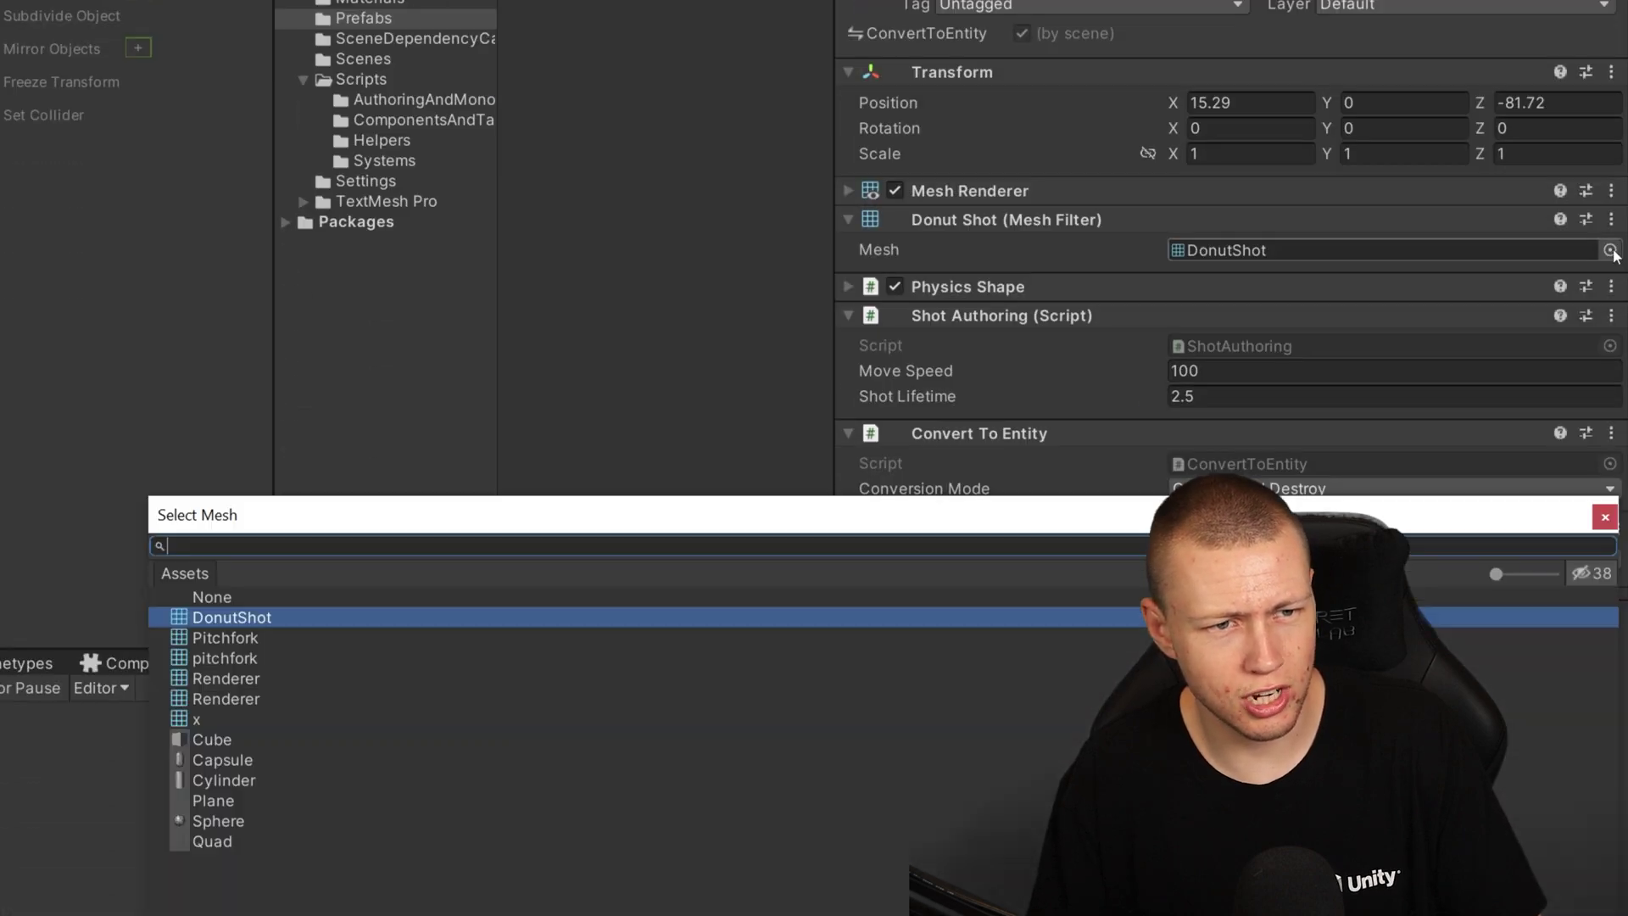
left_click(246, 641)
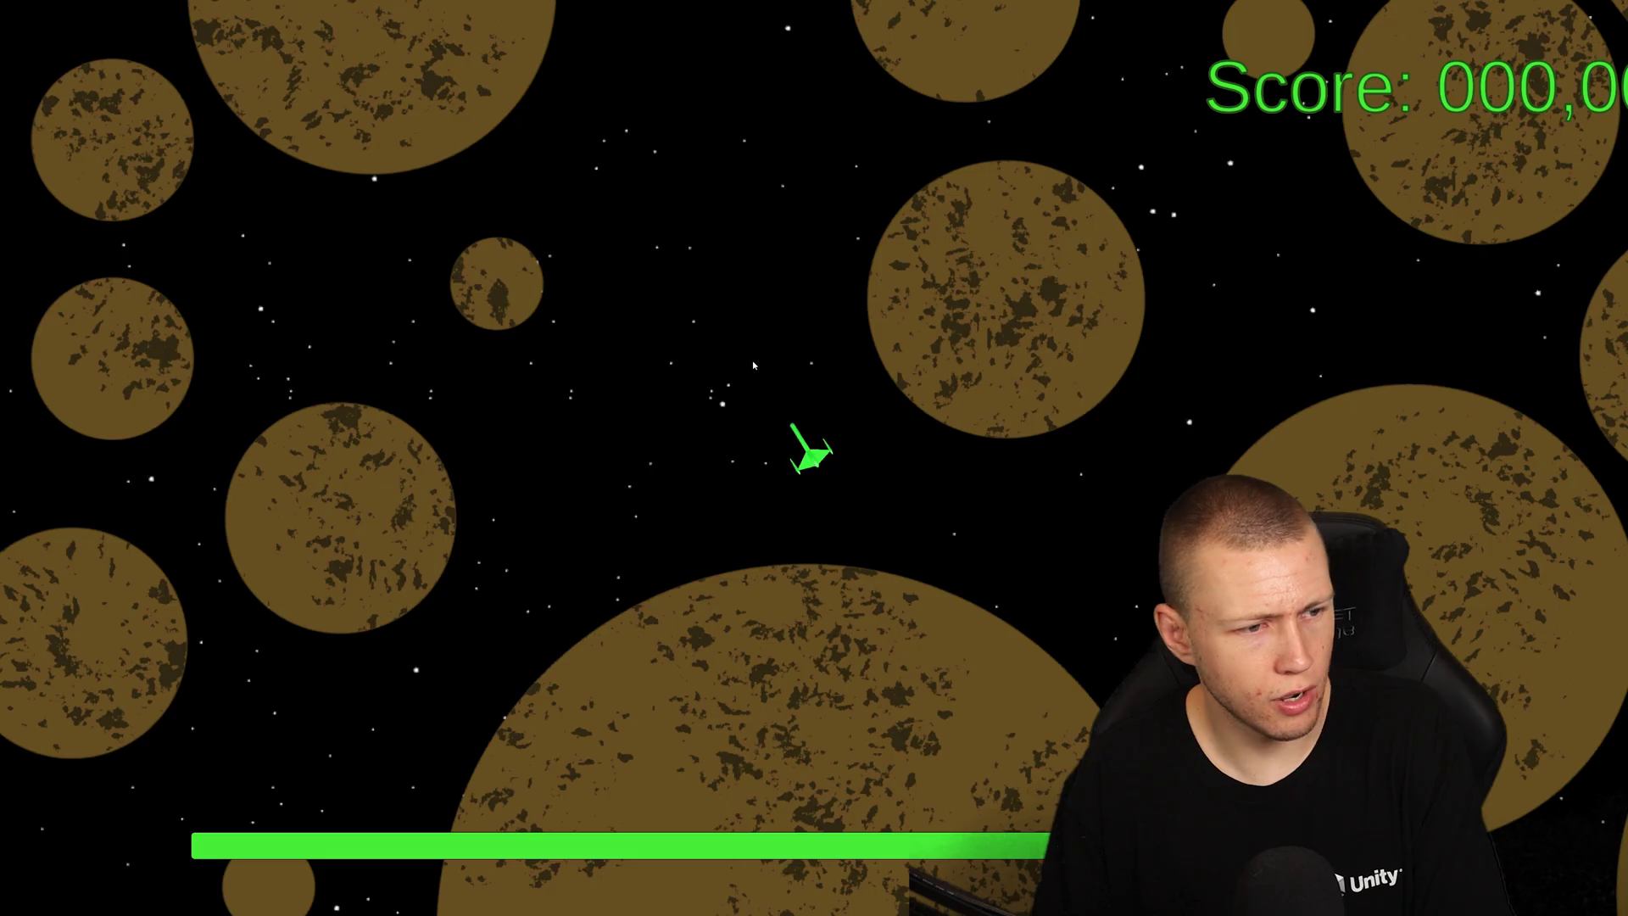
- Play the scene, flying the ship and firing in different directions to test how the pitchfork shots render
key("a")
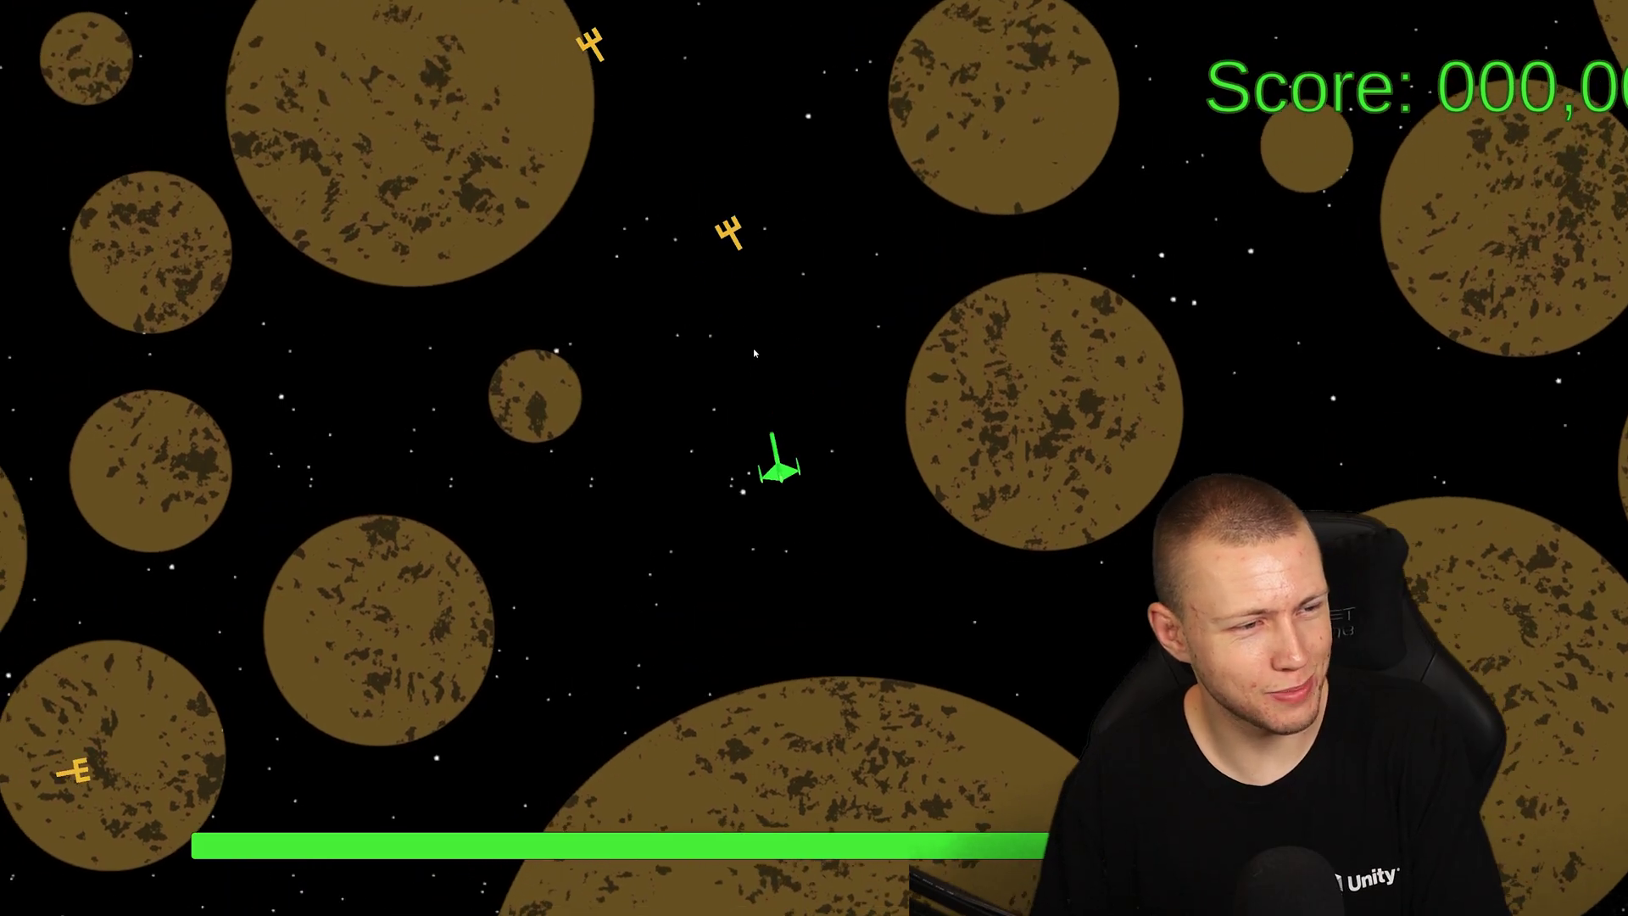
key("w")
key("a")
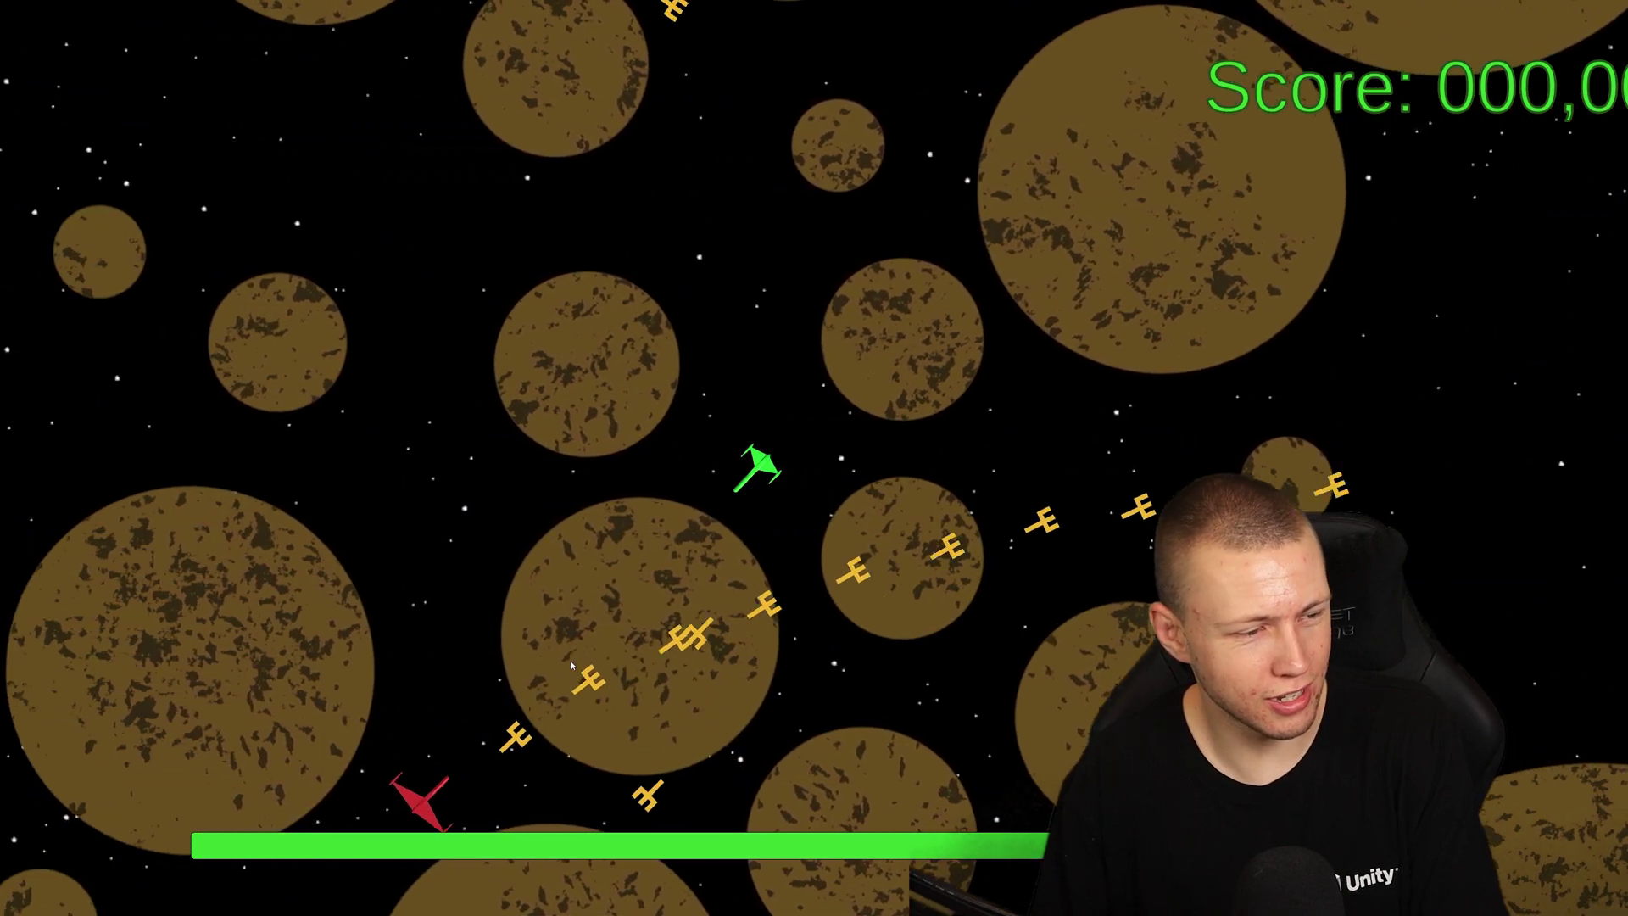
key("a")
left_click(653, 668)
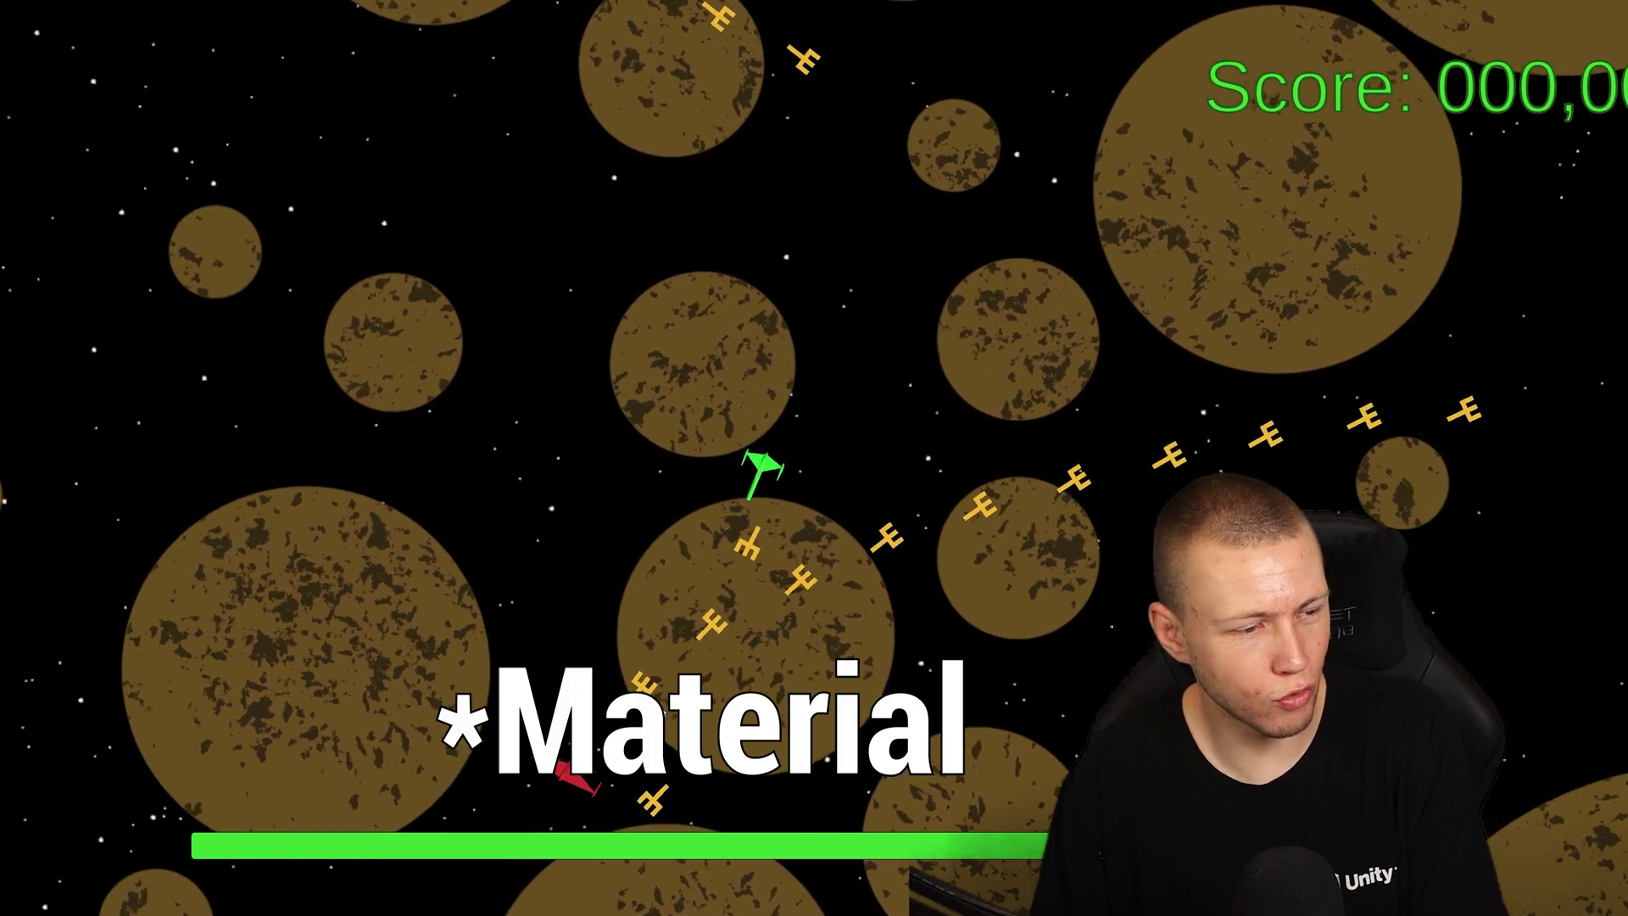
key("a")
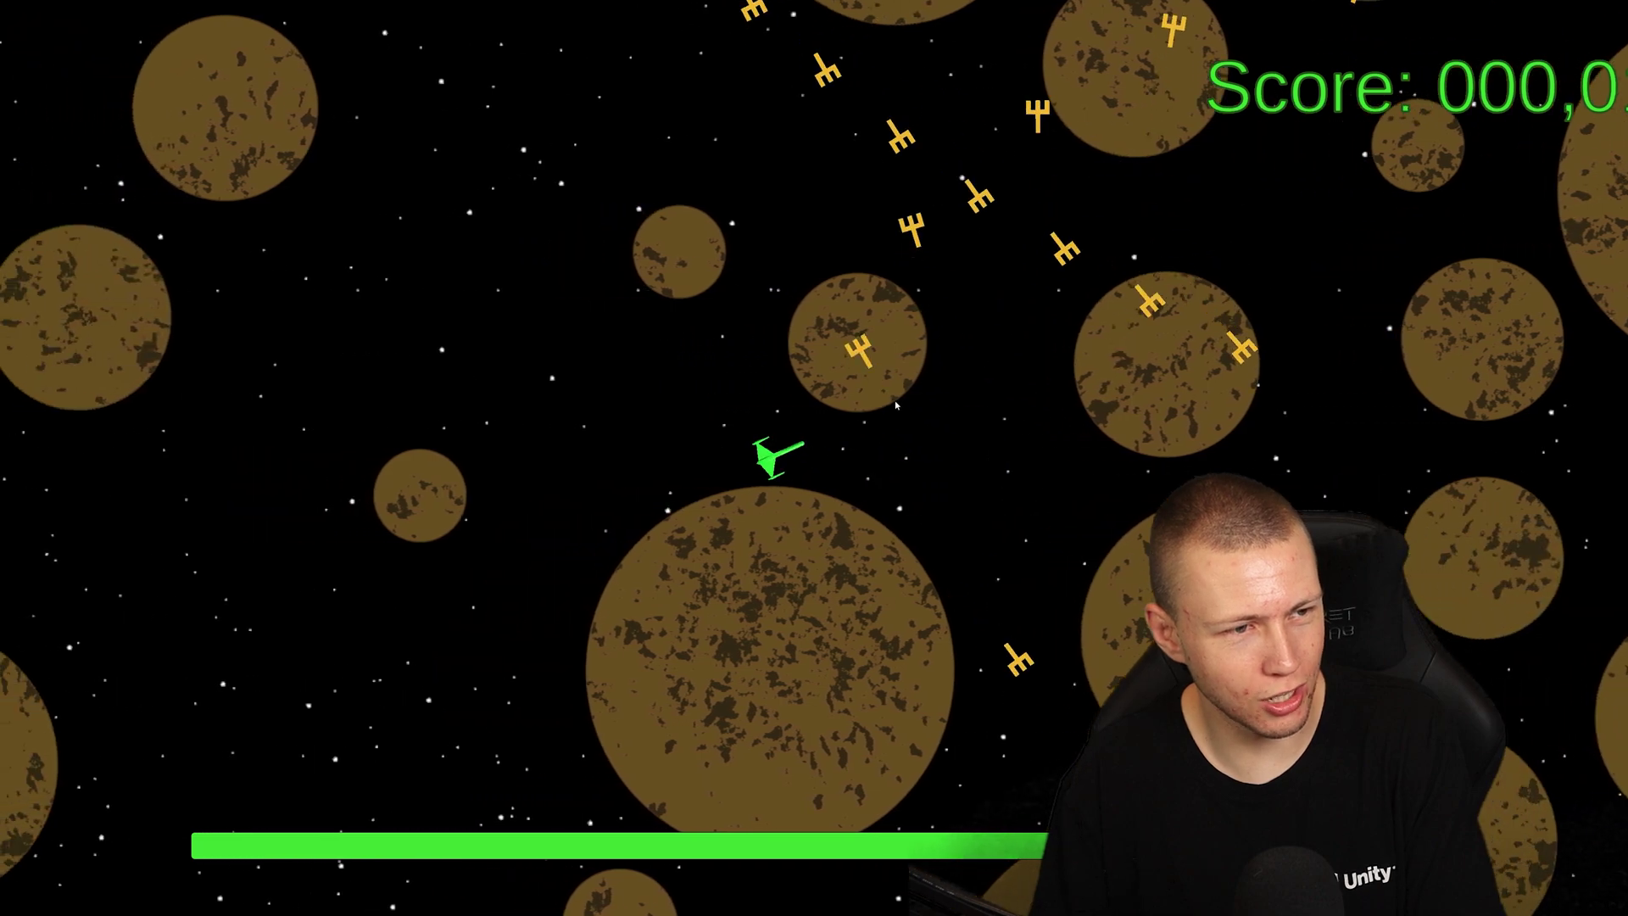
key("w")
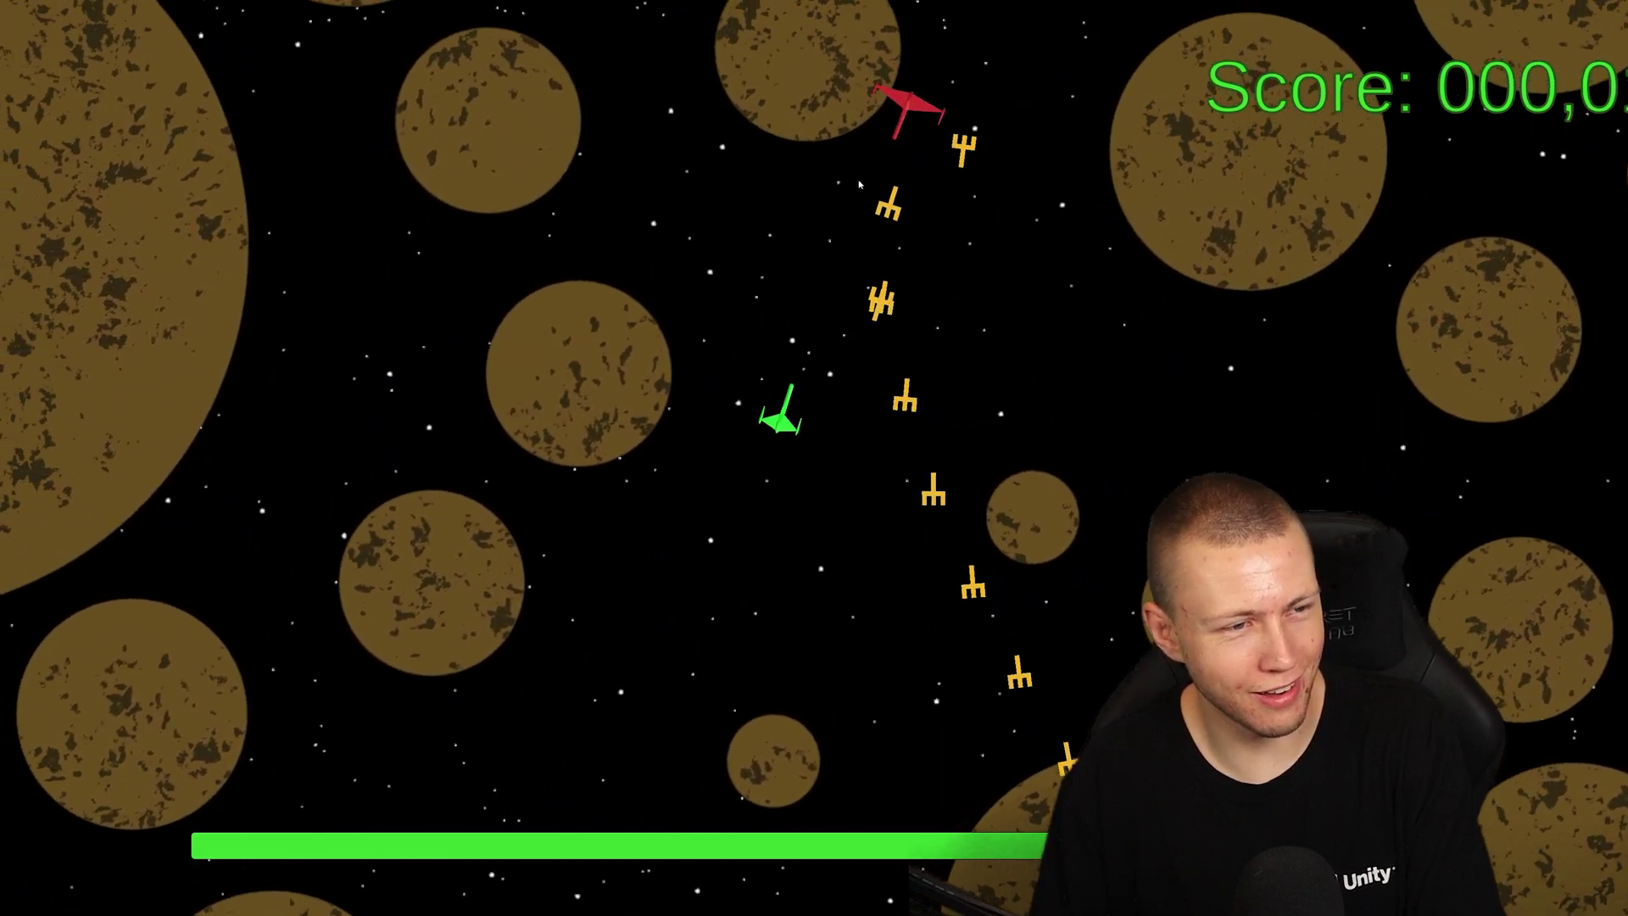
left_click(983, 255)
key("d")
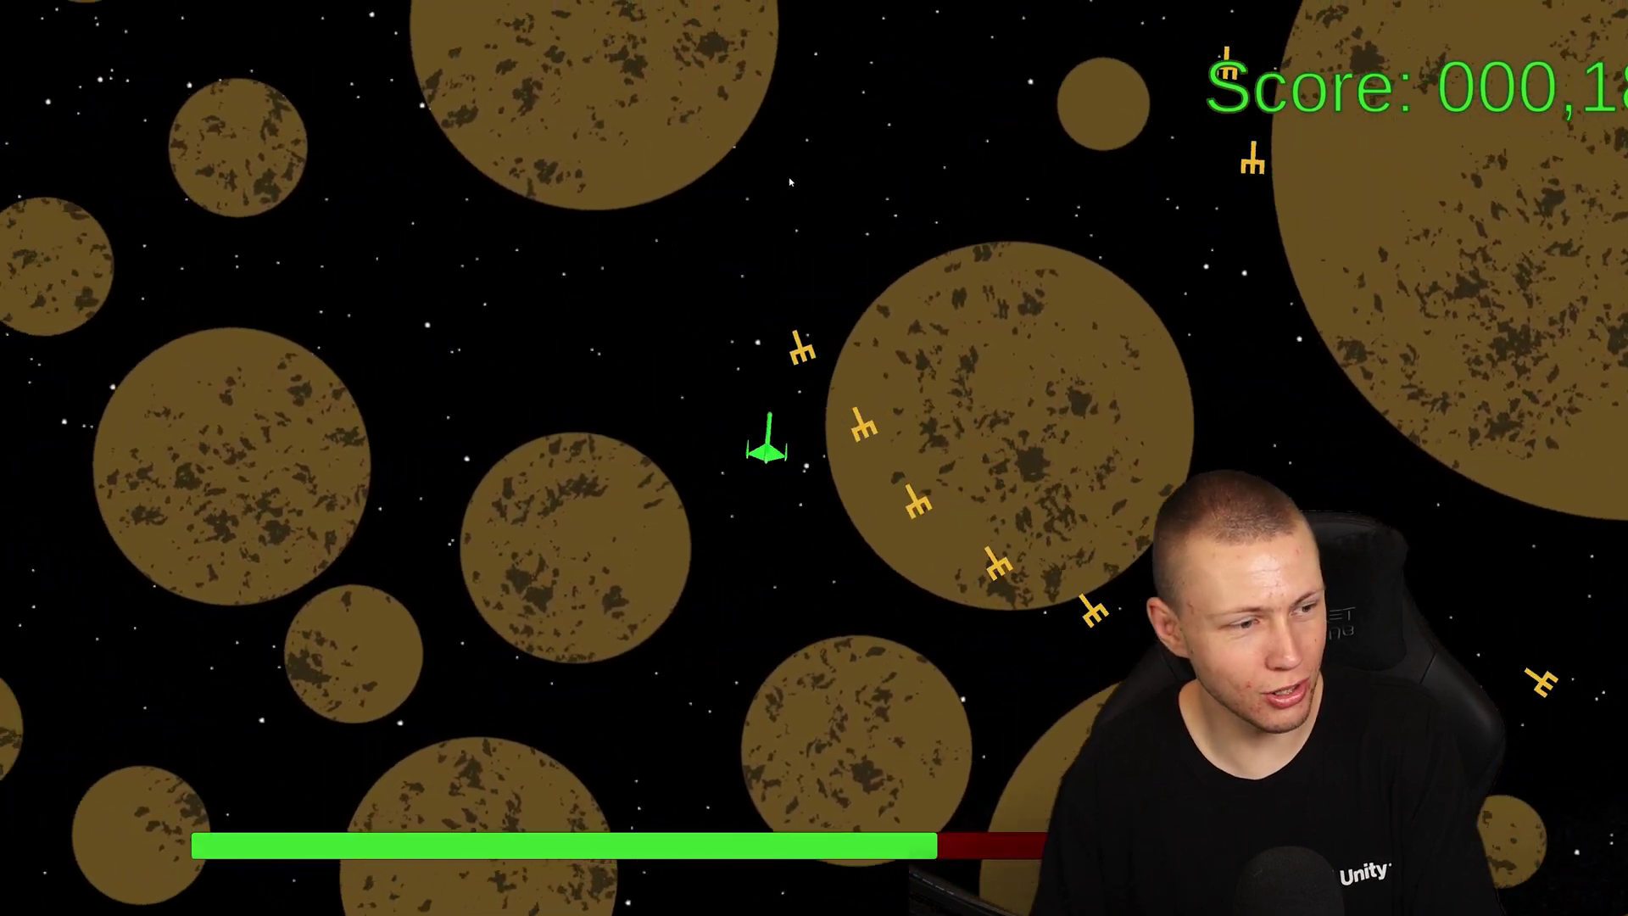
key("w")
key("d")
key("a")
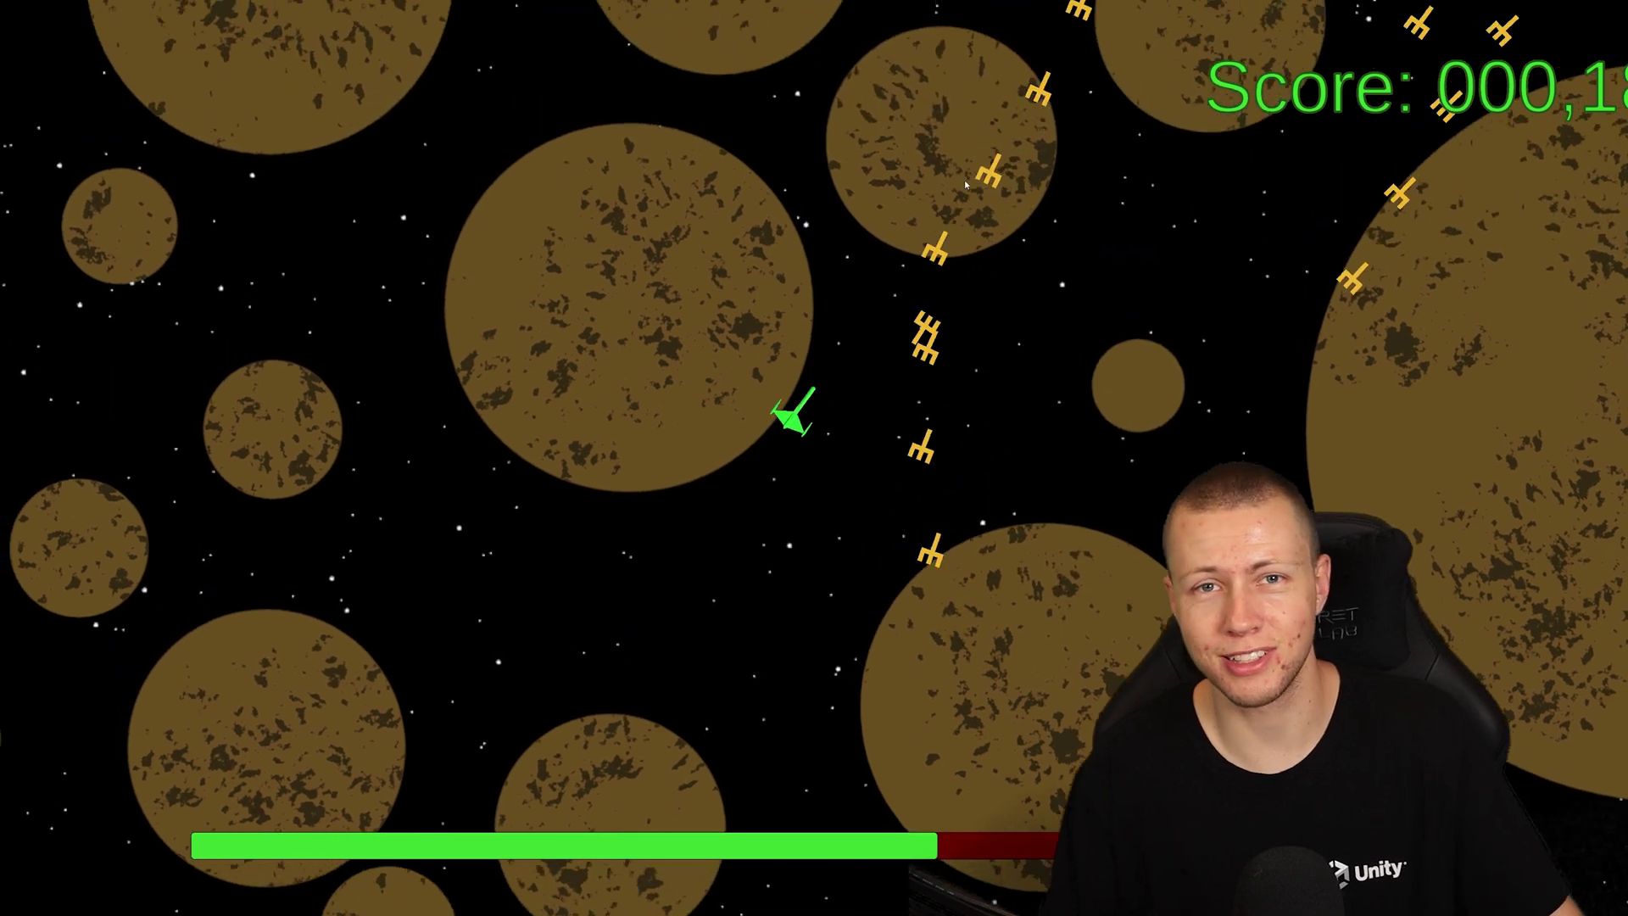